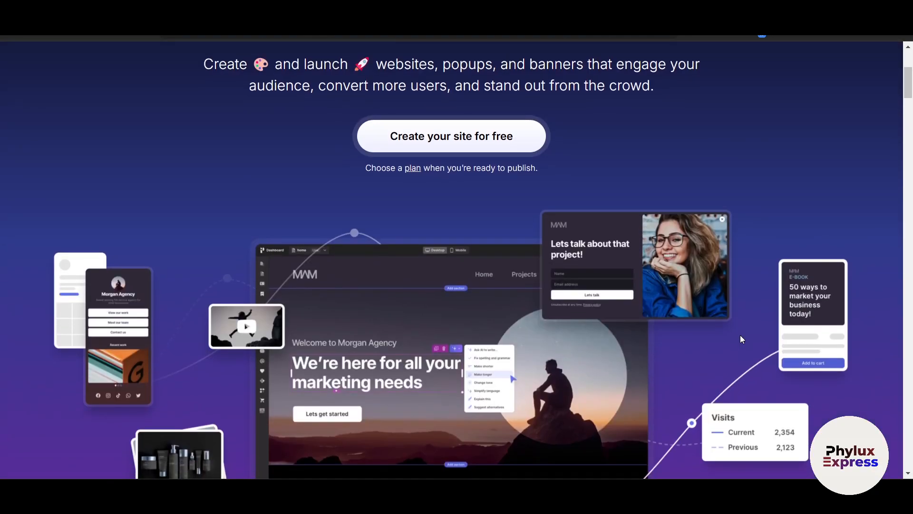
Examine the Pagecloud homepage, covering its design, analytics, conversion, customer review and template sections
scroll(740, 336, down, 4)
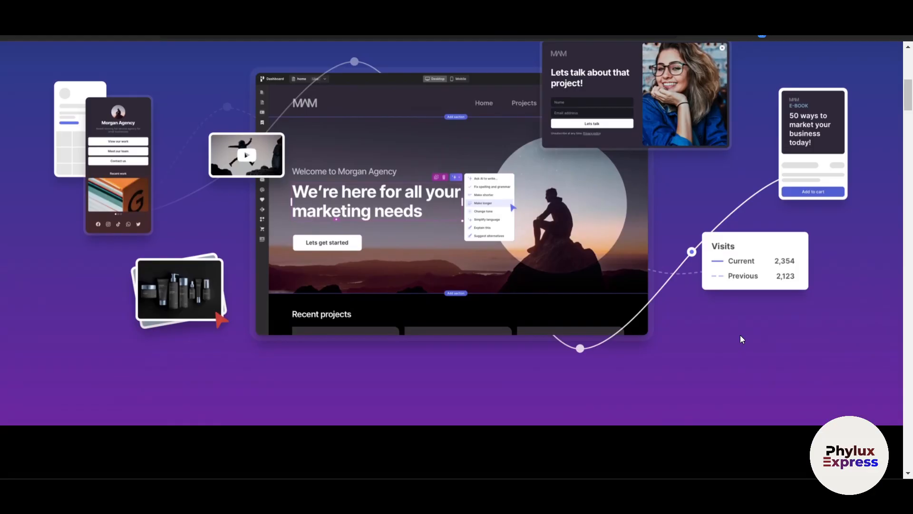
scroll(740, 339, down, 3)
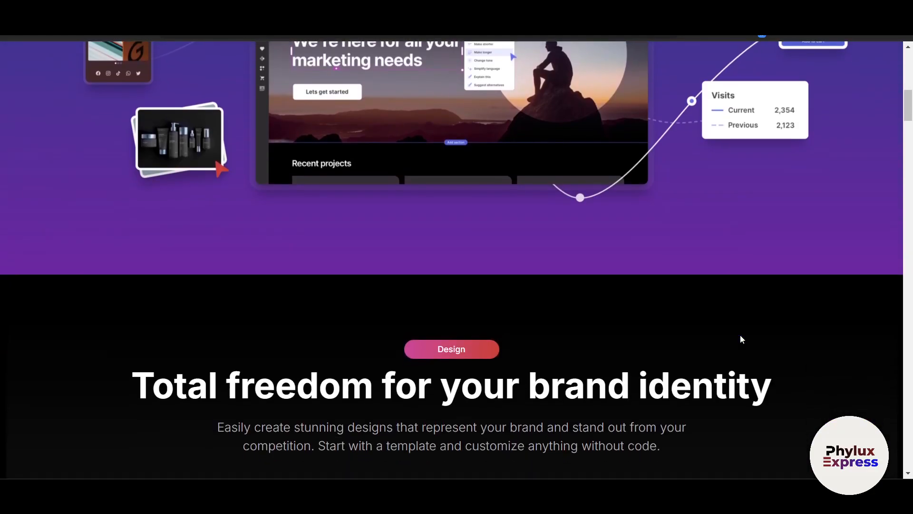
scroll(741, 337, down, 2)
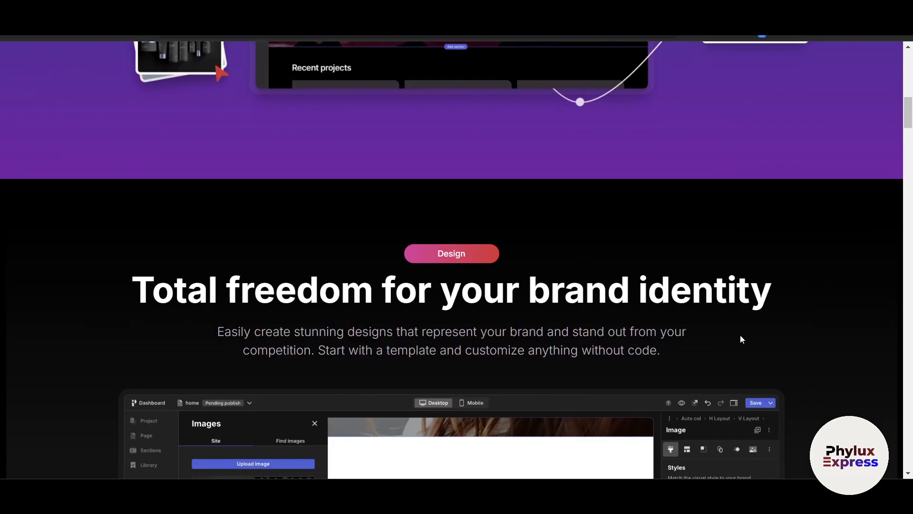
scroll(741, 336, down, 3)
scroll(740, 335, down, 4)
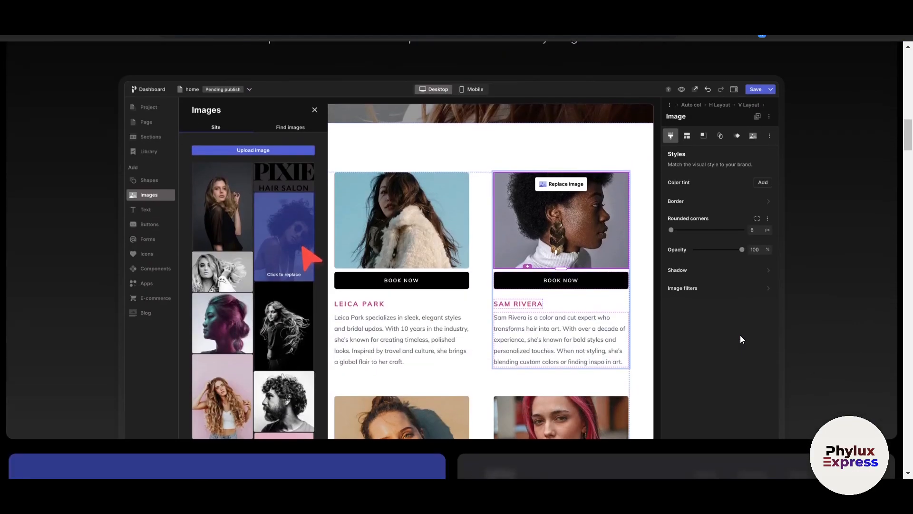
scroll(740, 335, down, 3)
scroll(740, 336, down, 4)
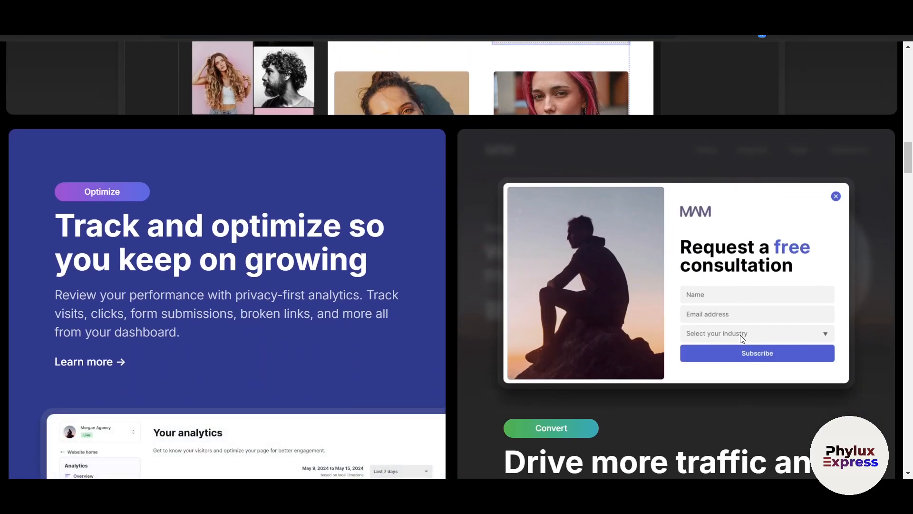
scroll(740, 335, down, 1)
scroll(740, 336, down, 3)
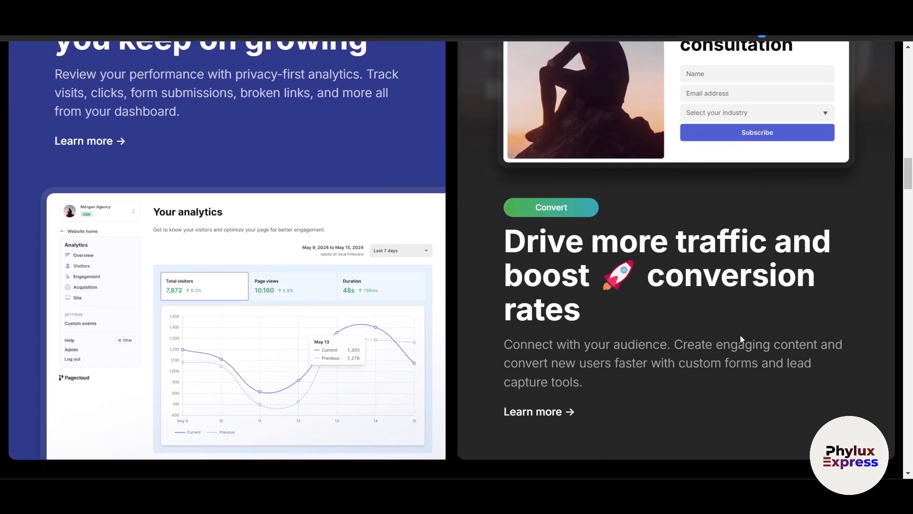
scroll(740, 337, down, 3)
scroll(740, 337, down, 3)
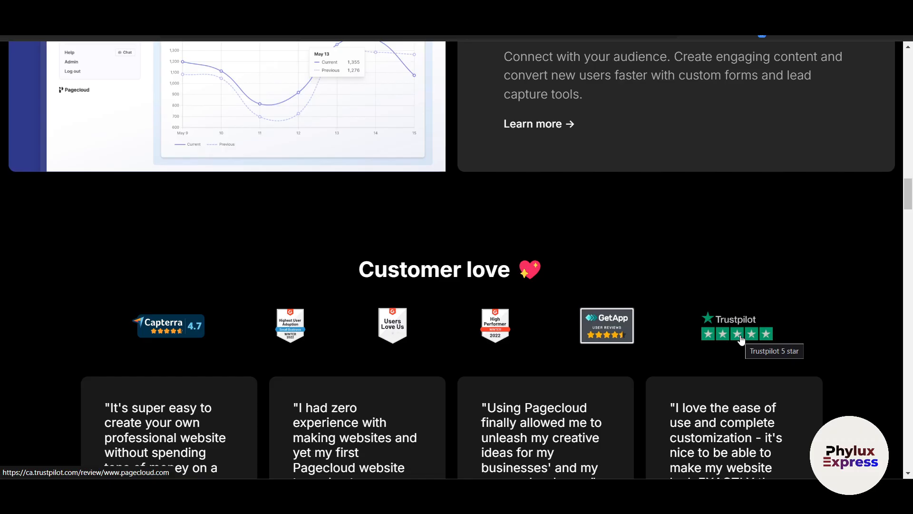
scroll(740, 337, down, 12)
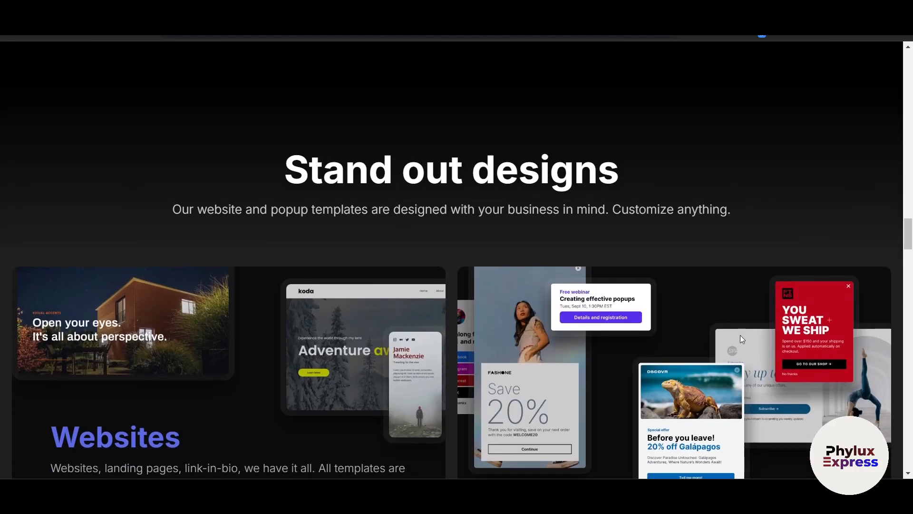
scroll(740, 335, up, 20)
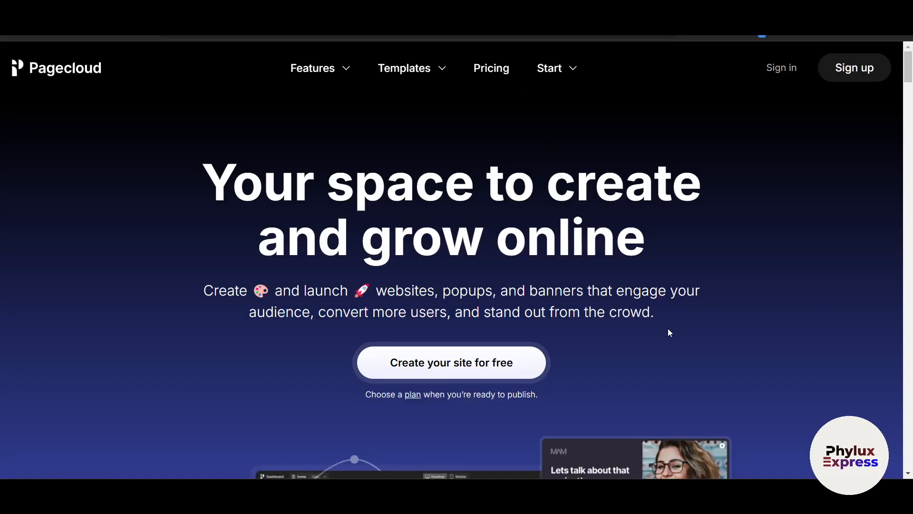
scroll(669, 331, down, 1)
scroll(669, 331, up, 1)
Open the pricing page and compare the features of the Launch, Grow and Optimize plans at 90% page zoom
click(492, 71)
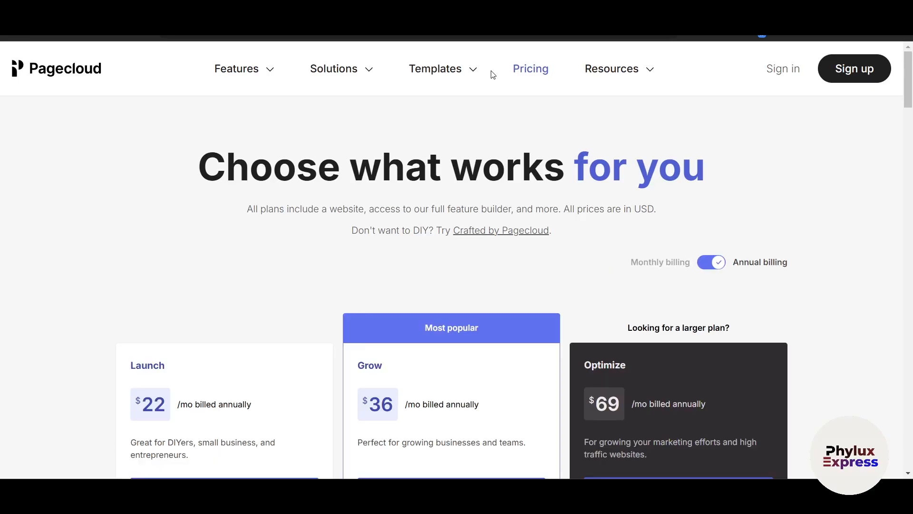
scroll(492, 74, down, 2)
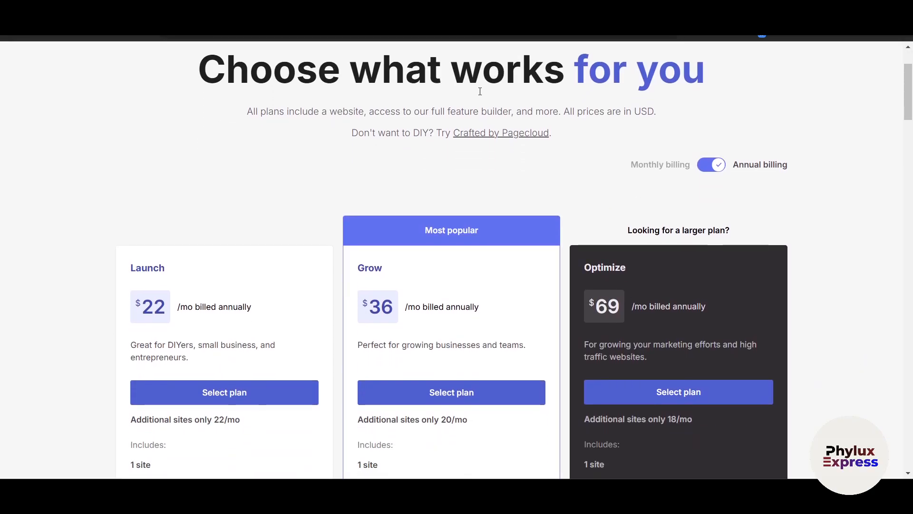
scroll(488, 236, down, 2)
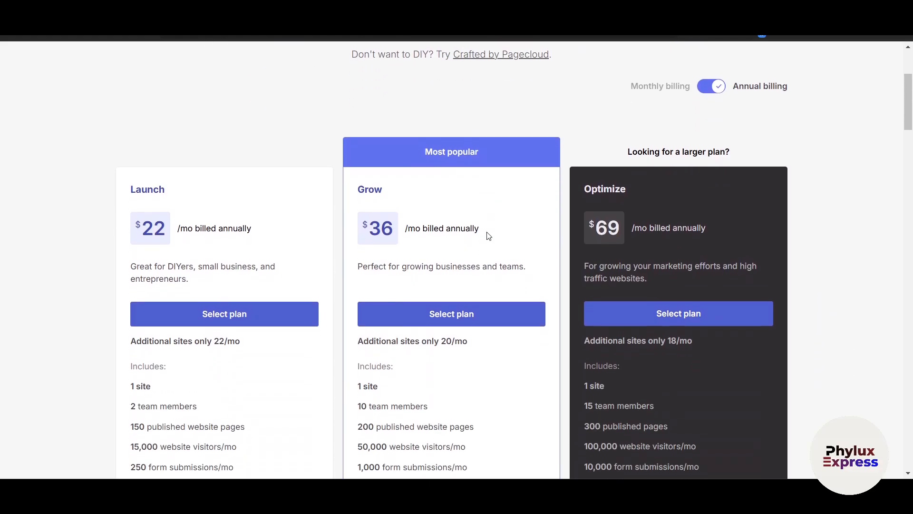
scroll(488, 236, down, 1)
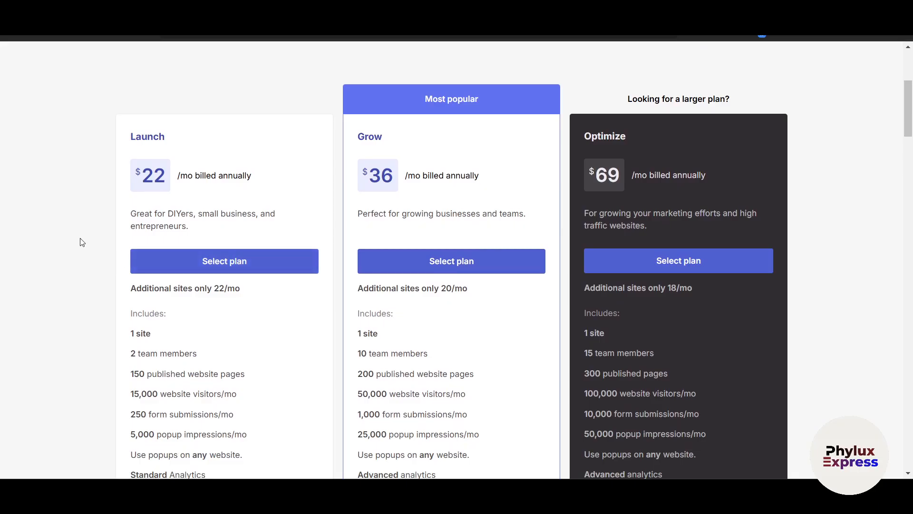
scroll(81, 241, down, 3)
scroll(82, 242, up, 1)
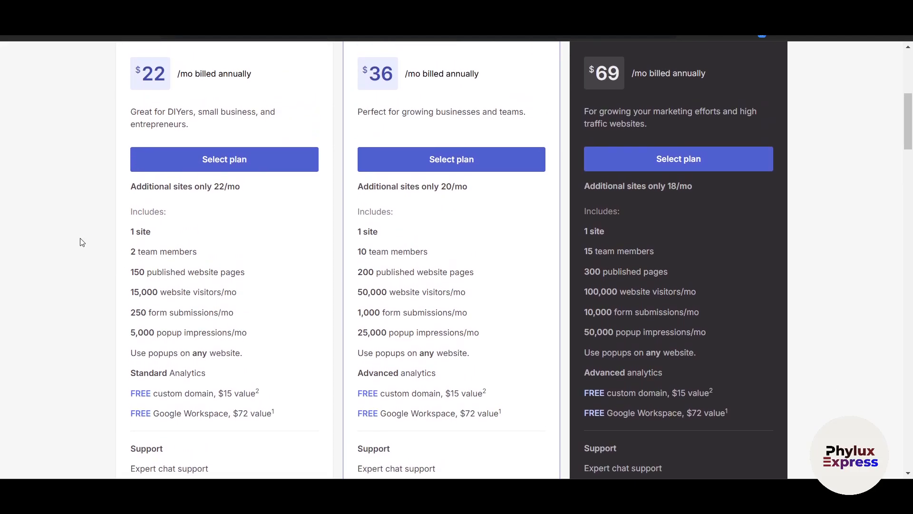
scroll(82, 242, up, 1)
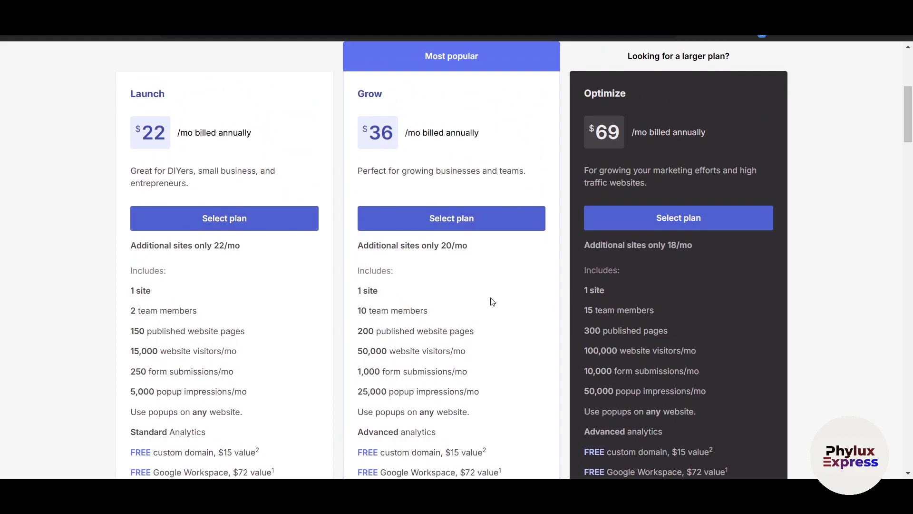
scroll(455, 310, down, 2)
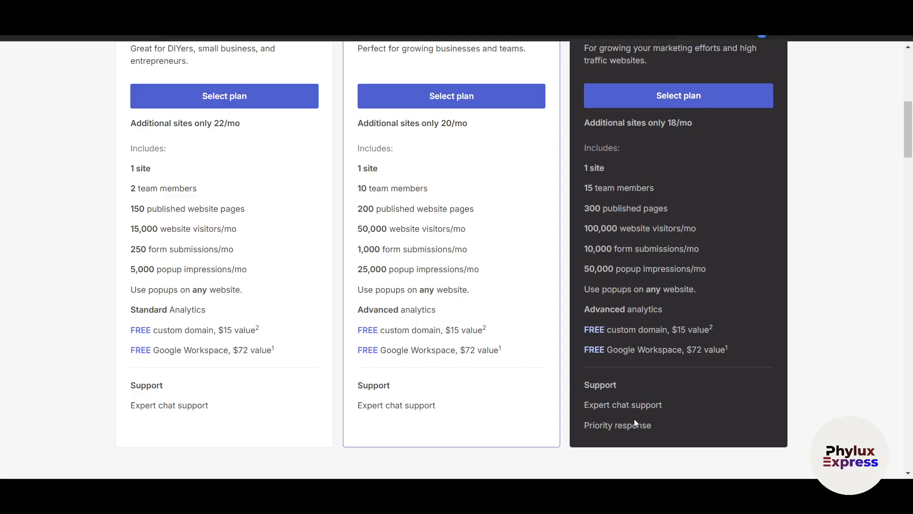
scroll(809, 381, up, 3)
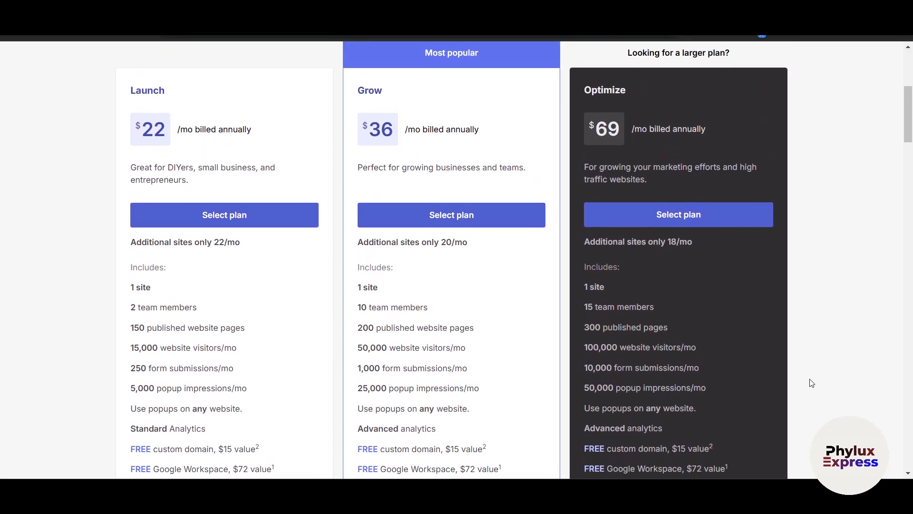
scroll(810, 382, down, 1)
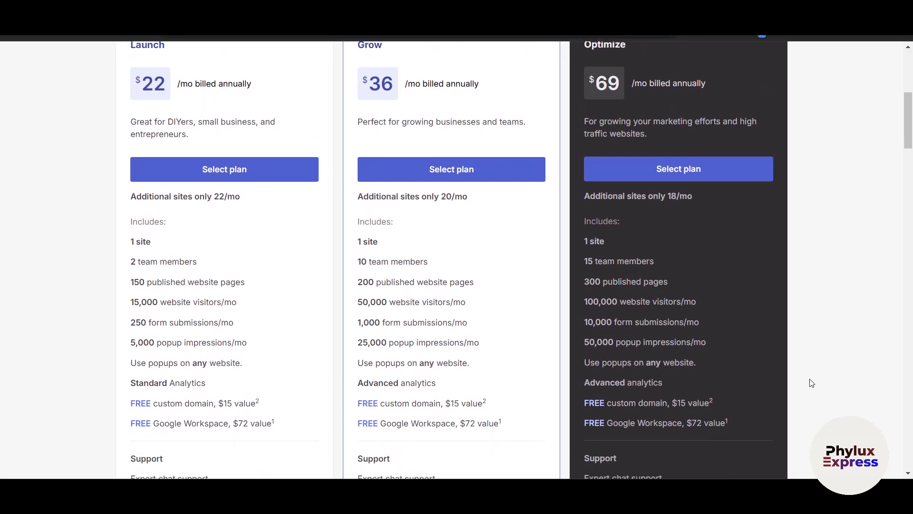
key(ctrl+minus)
key(ctrl+minus)
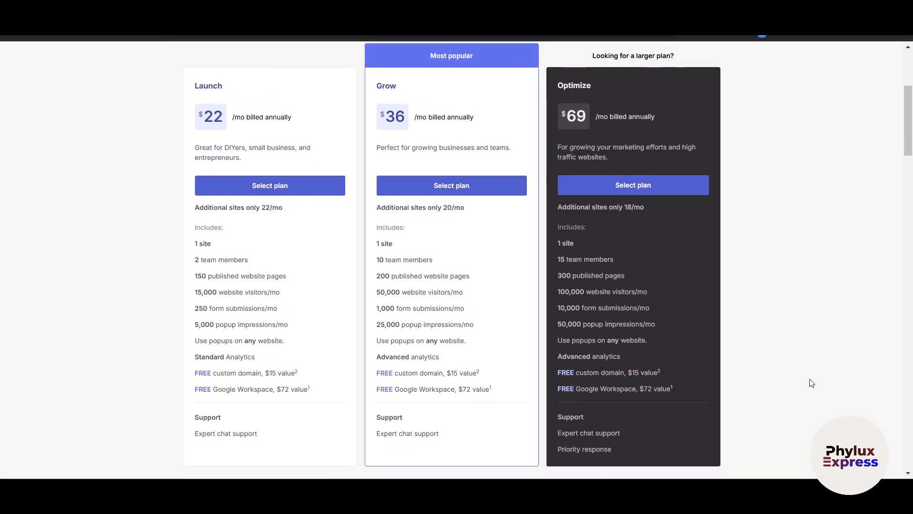
key(ctrl+plus)
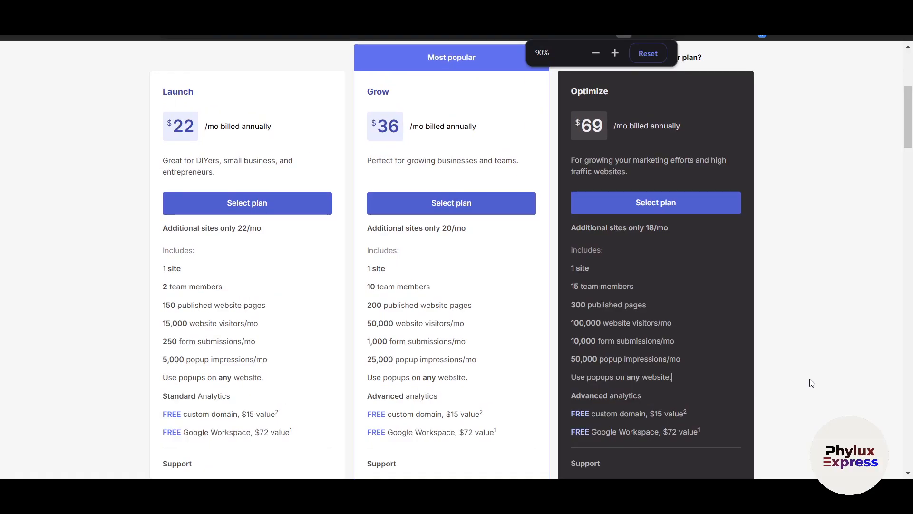
scroll(808, 319, up, 5)
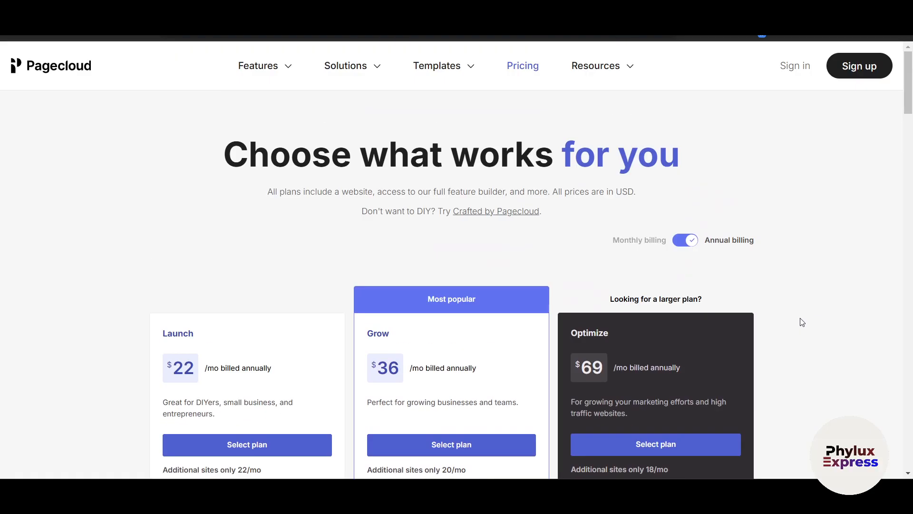
mouse_move(457, 69)
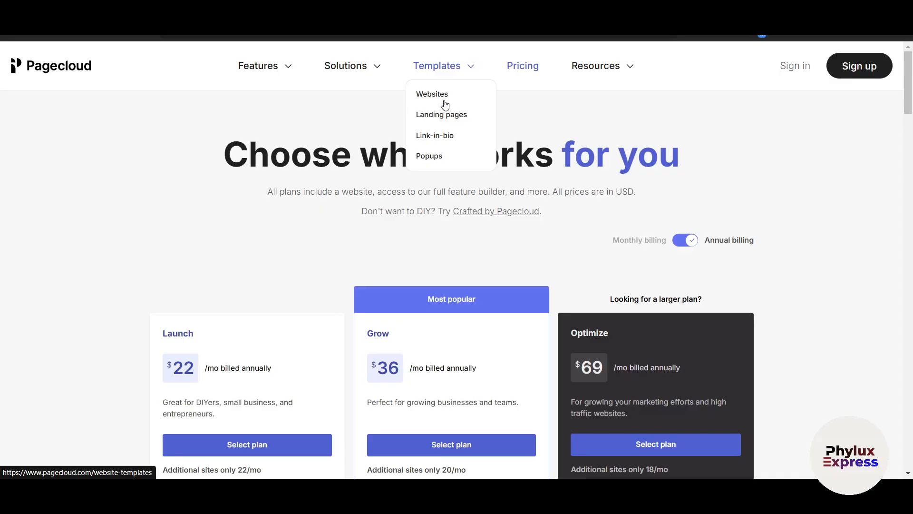
mouse_move(362, 74)
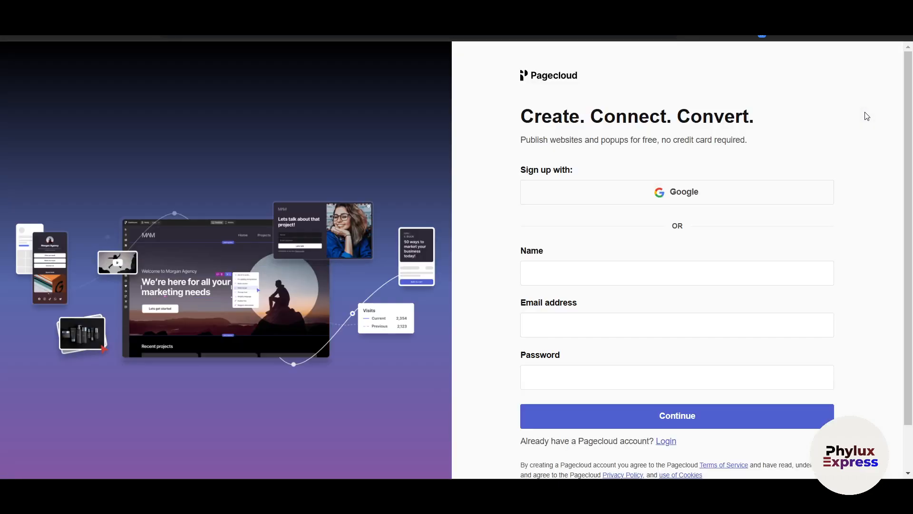
Enter the account holder's name in the sign-up form and submit the registration
scroll(652, 257, down, 1)
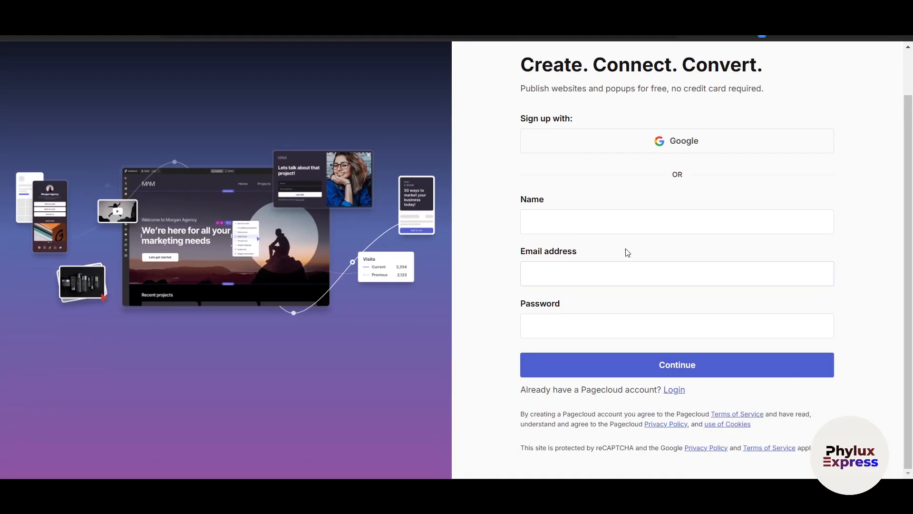
scroll(594, 248, up, 1)
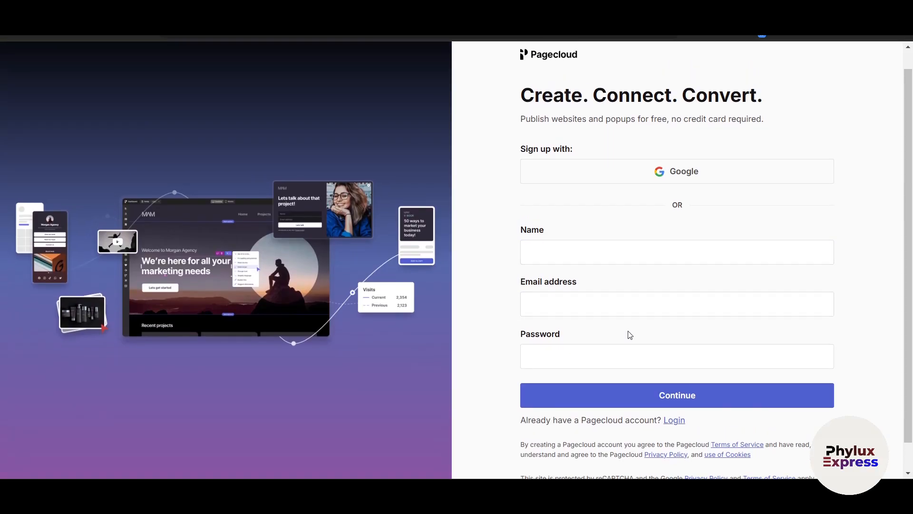
click(583, 262)
text(Ron)
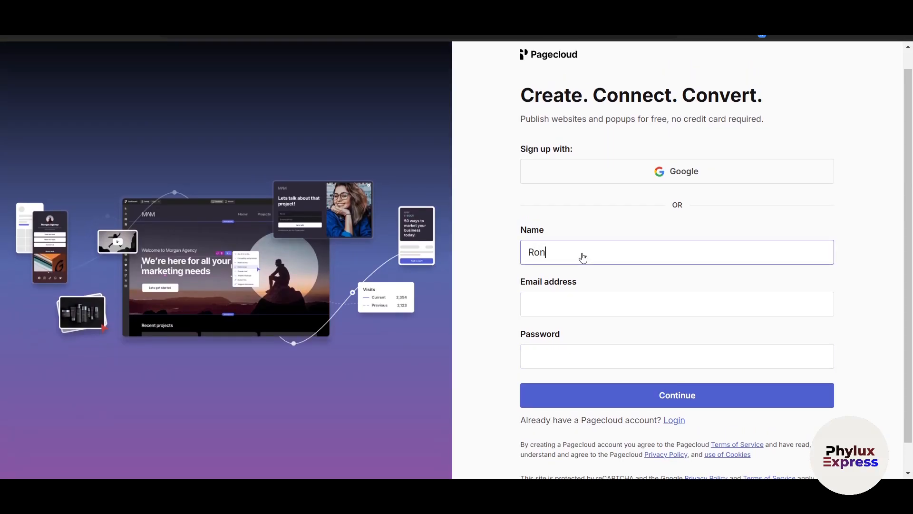
key(Tab)
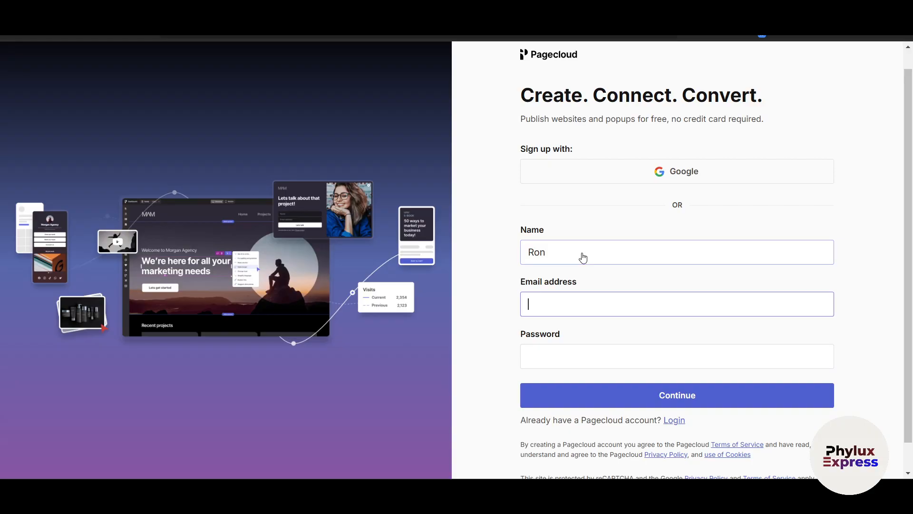
click(609, 397)
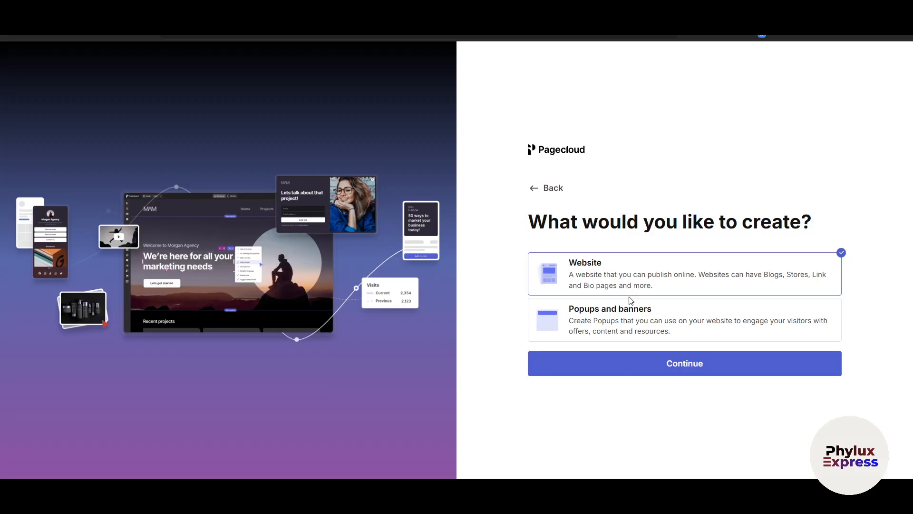
Continue the onboarding with Website as the thing to create and E-commerce site as its type
click(632, 372)
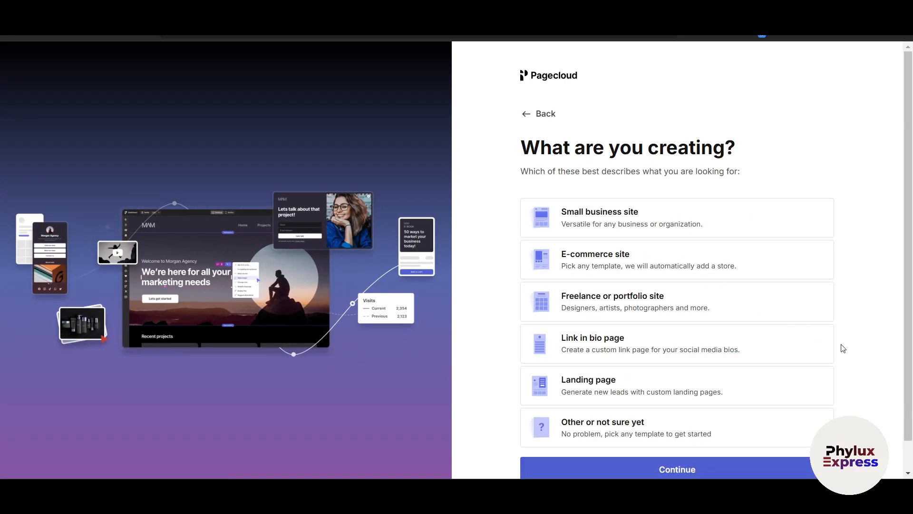
scroll(890, 186, down, 1)
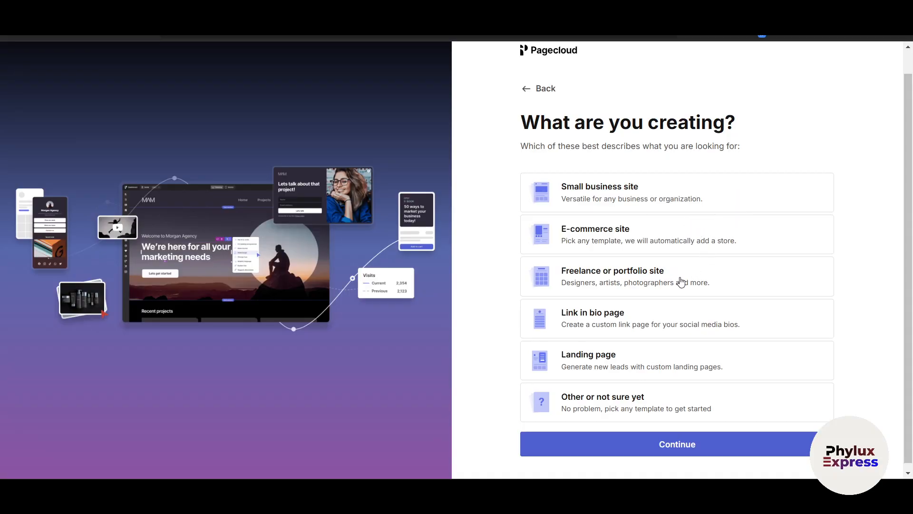
click(695, 243)
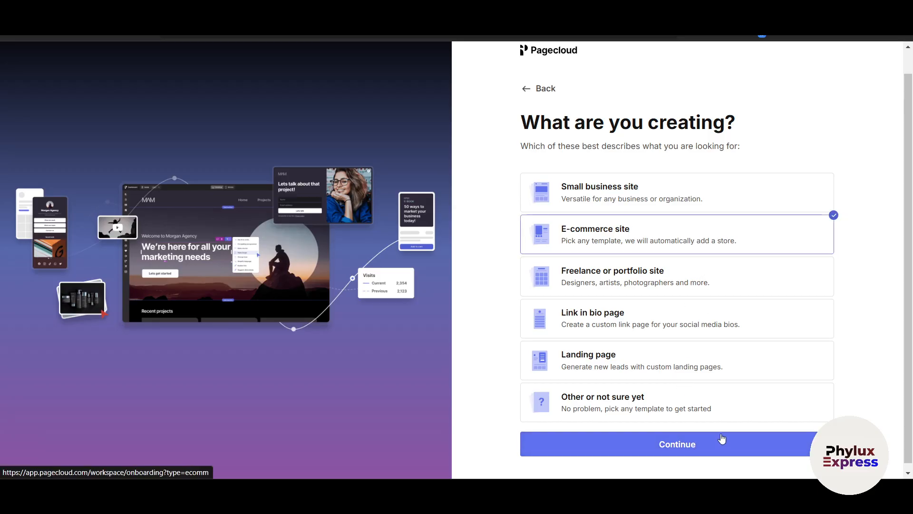
click(696, 444)
Browse the e-commerce templates offered as a starting point for the website
scroll(340, 342, down, 3)
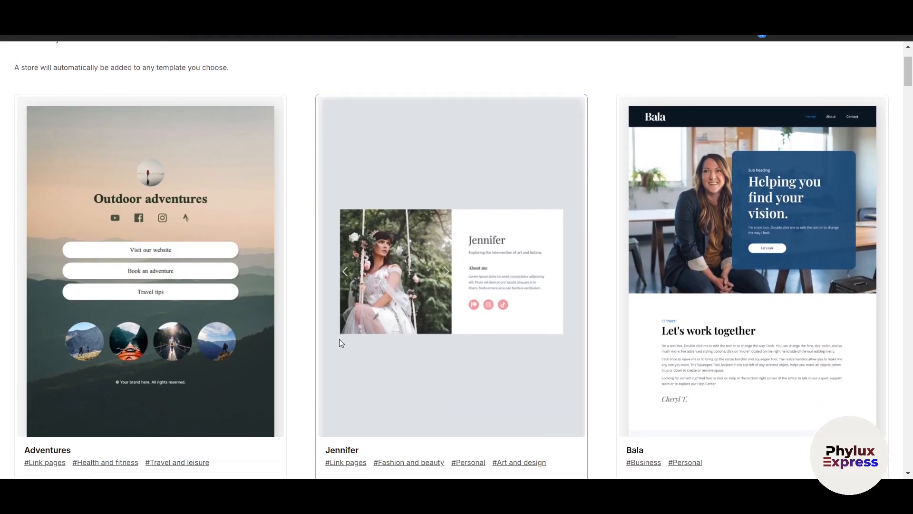
scroll(339, 343, up, 3)
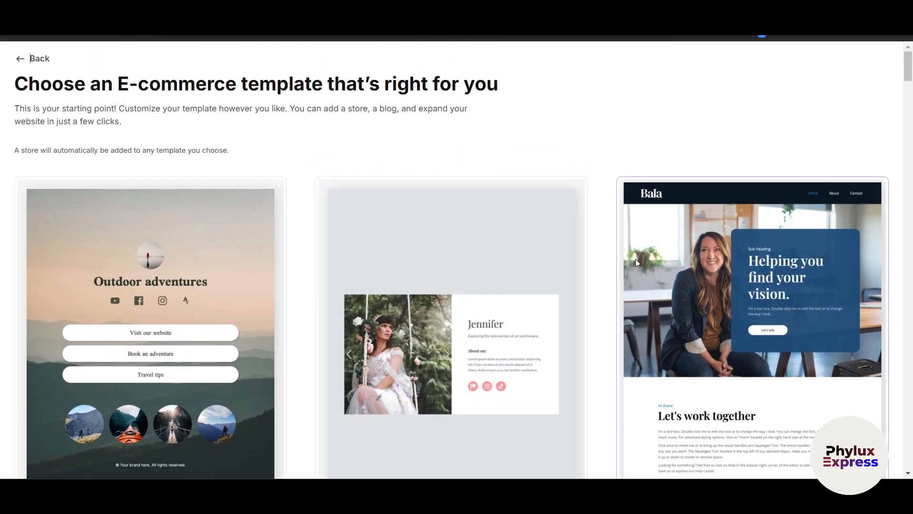
scroll(635, 259, down, 8)
scroll(635, 264, down, 6)
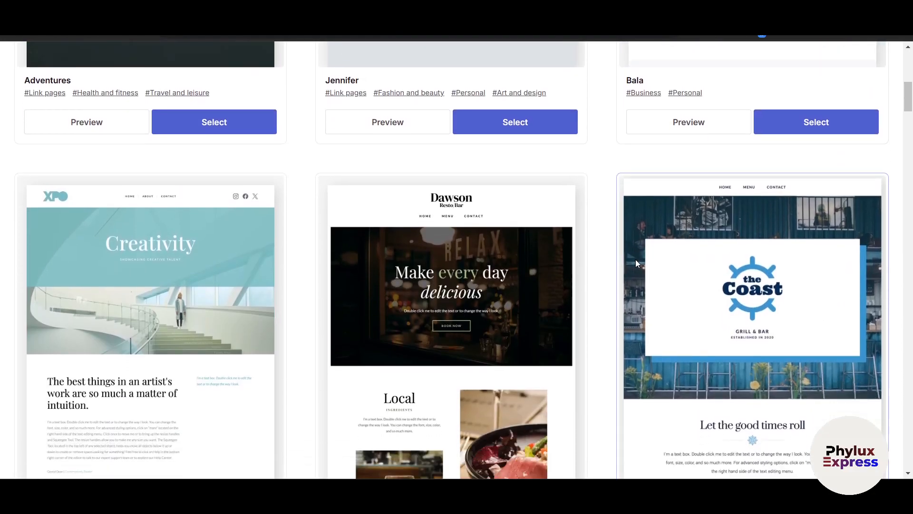
scroll(580, 288, up, 14)
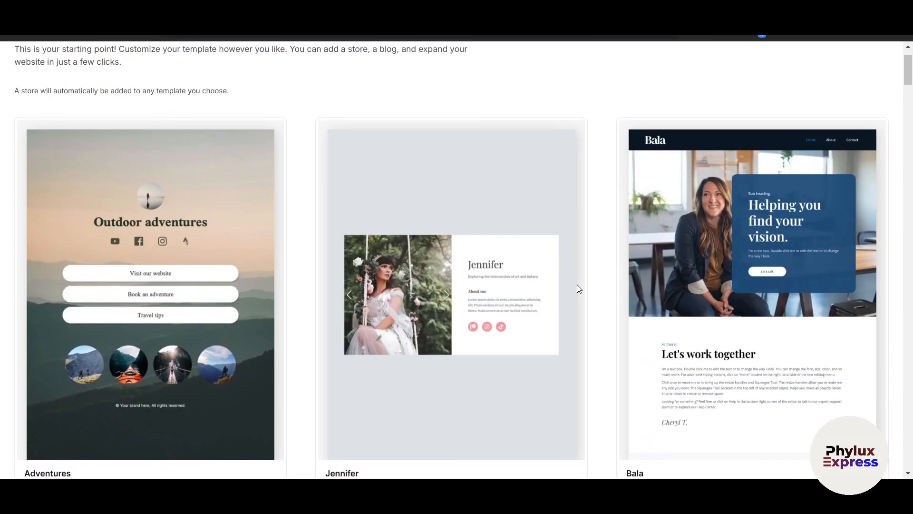
Look through the main template gallery down to the options at its end
scroll(579, 288, down, 14)
scroll(578, 289, down, 16)
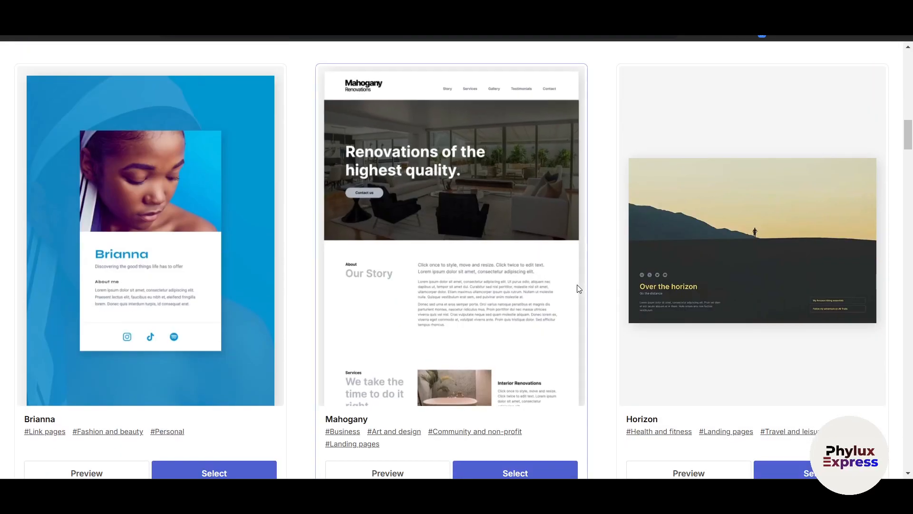
scroll(578, 289, down, 16)
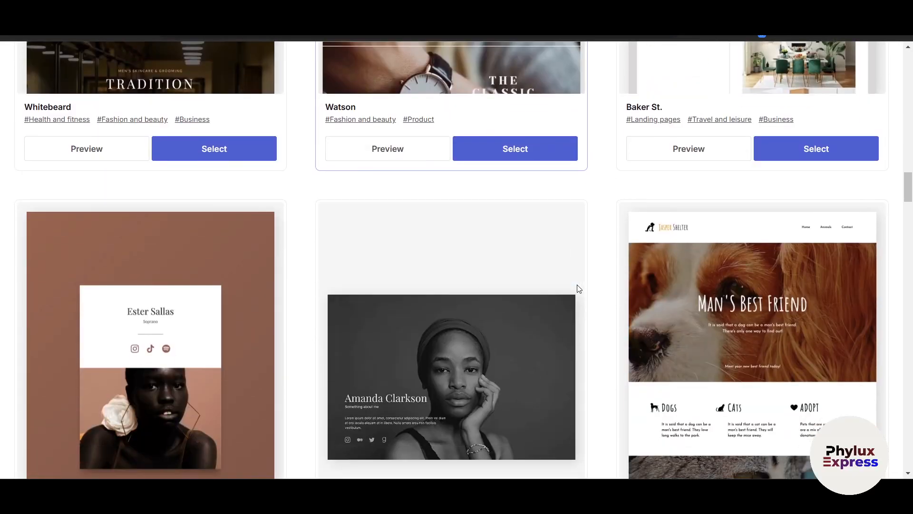
scroll(578, 288, down, 20)
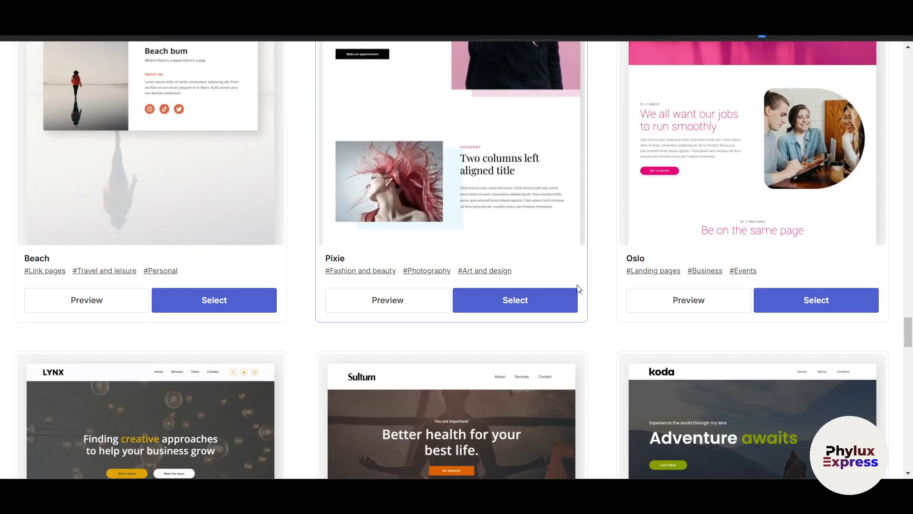
scroll(579, 289, down, 11)
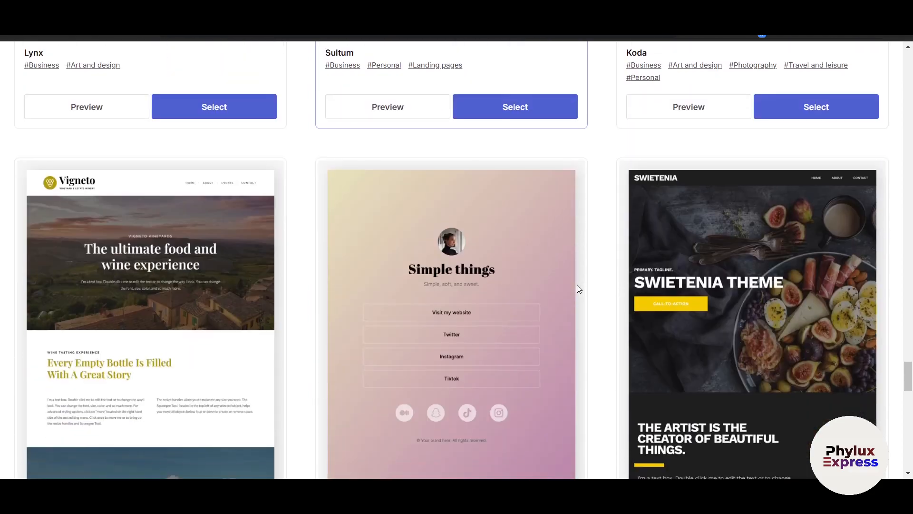
scroll(579, 288, up, 6)
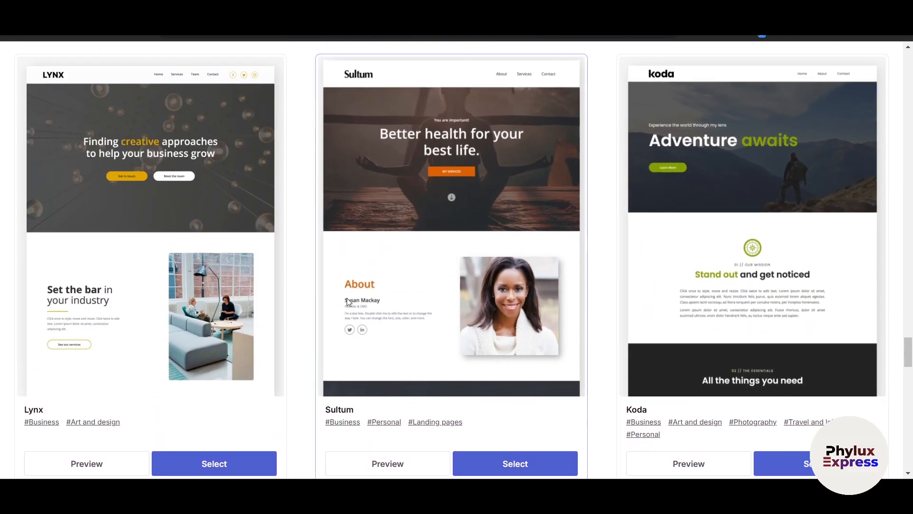
scroll(302, 312, down, 13)
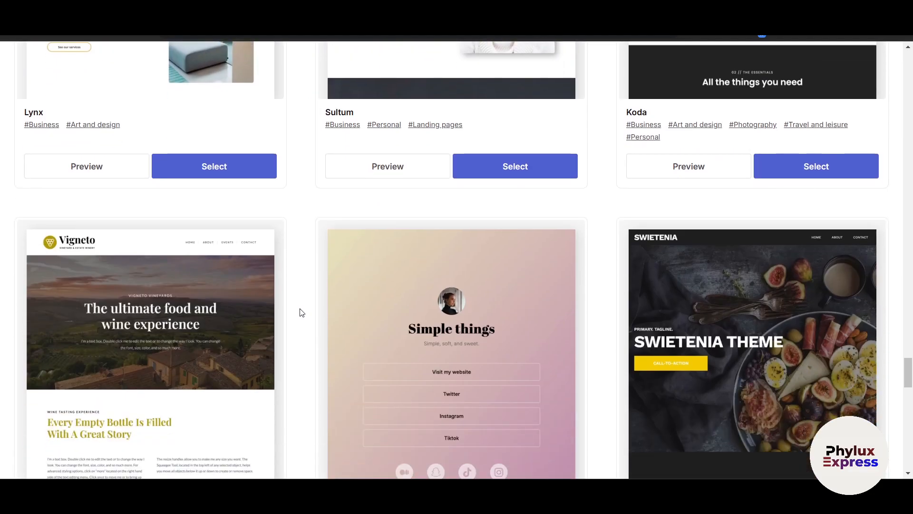
scroll(302, 312, down, 4)
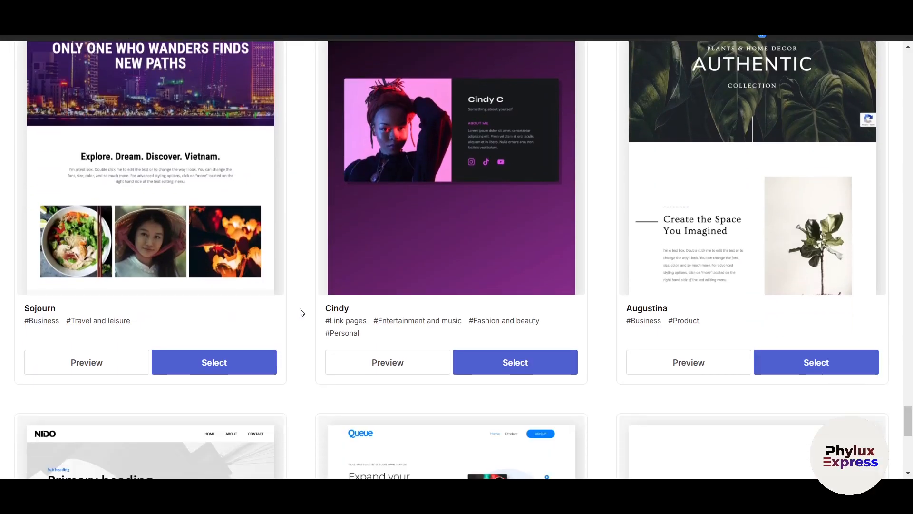
scroll(301, 311, down, 8)
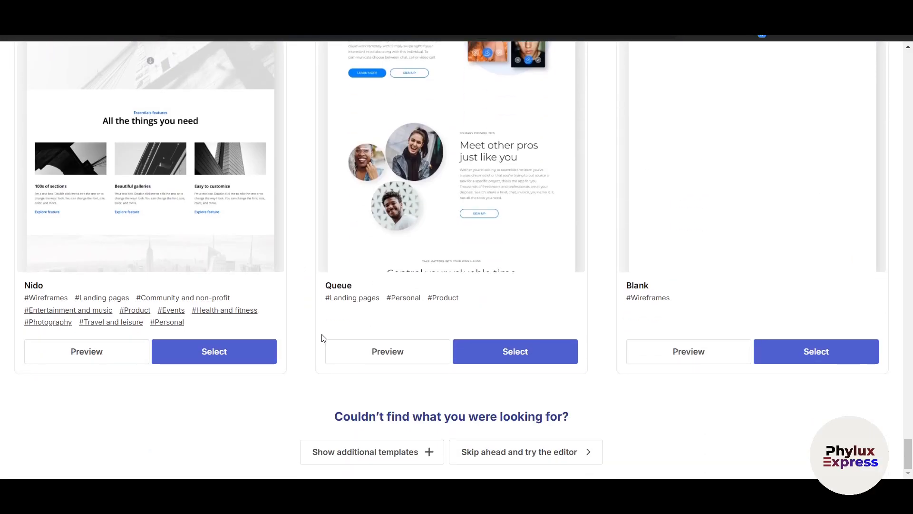
Show the additional templates and look through the extended gallery
click(386, 456)
scroll(481, 315, down, 5)
scroll(601, 343, down, 6)
scroll(601, 346, down, 15)
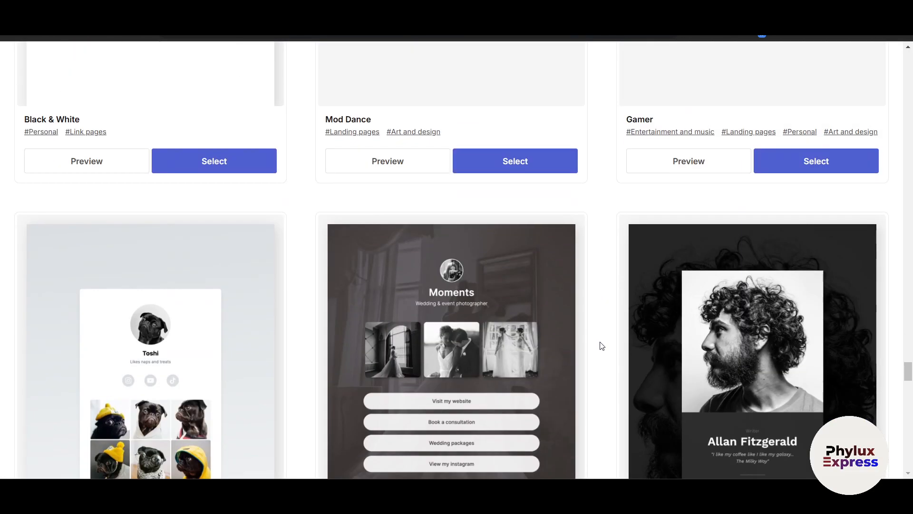
scroll(602, 345, down, 10)
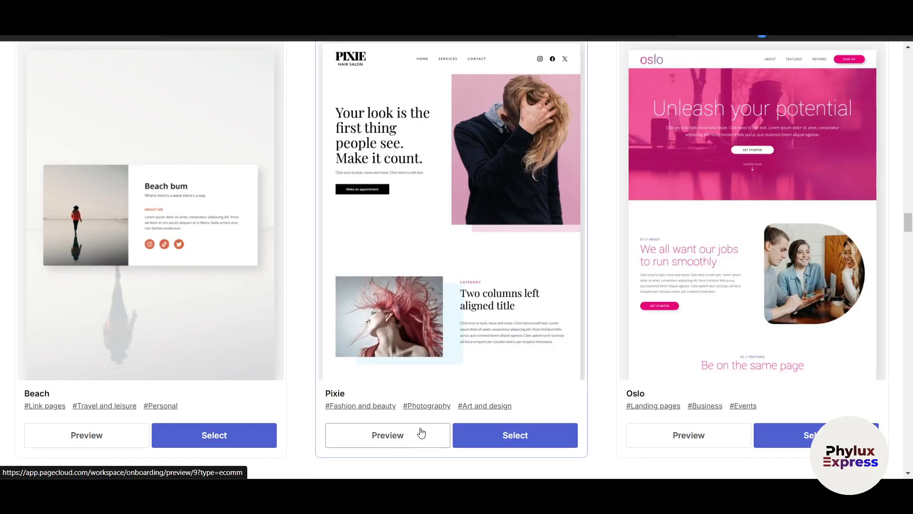
Preview the Pixie template, examine its page down to the footer, and bring up the next template's preview
scroll(422, 433, down, 1)
scroll(421, 433, down, 1)
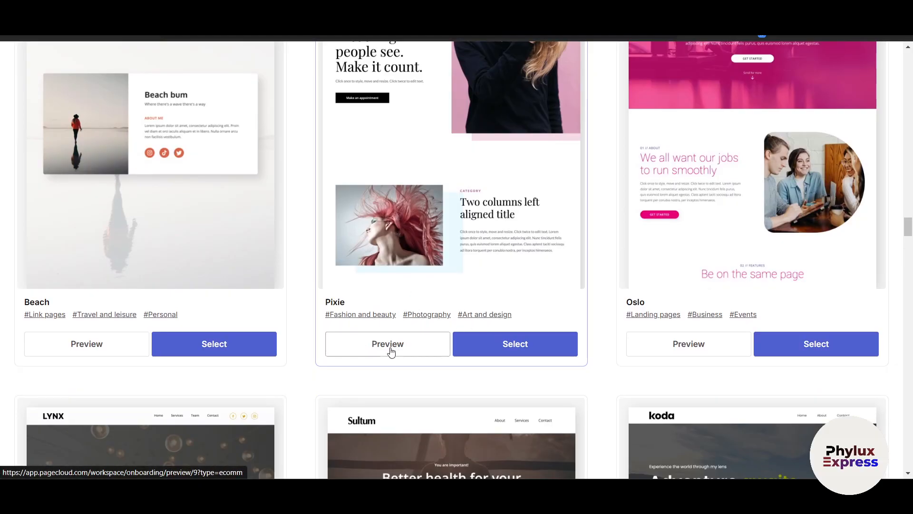
click(531, 304)
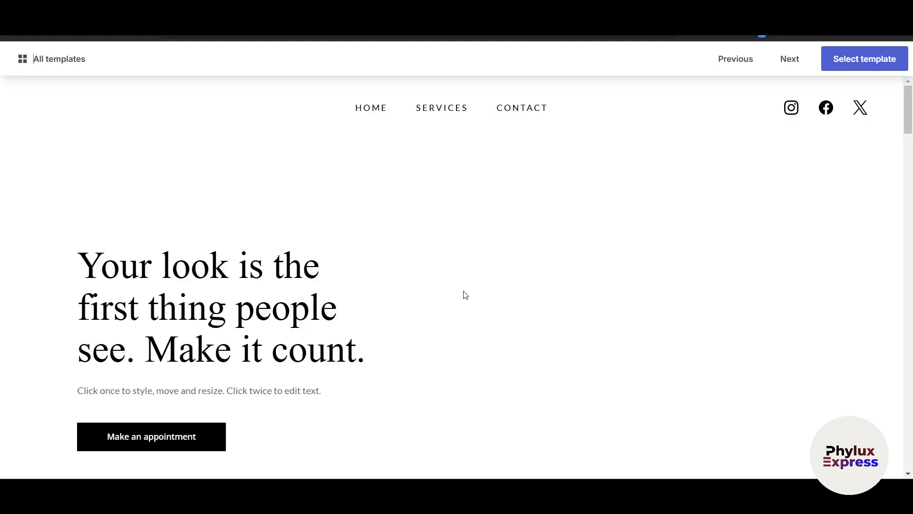
scroll(464, 295, down, 20)
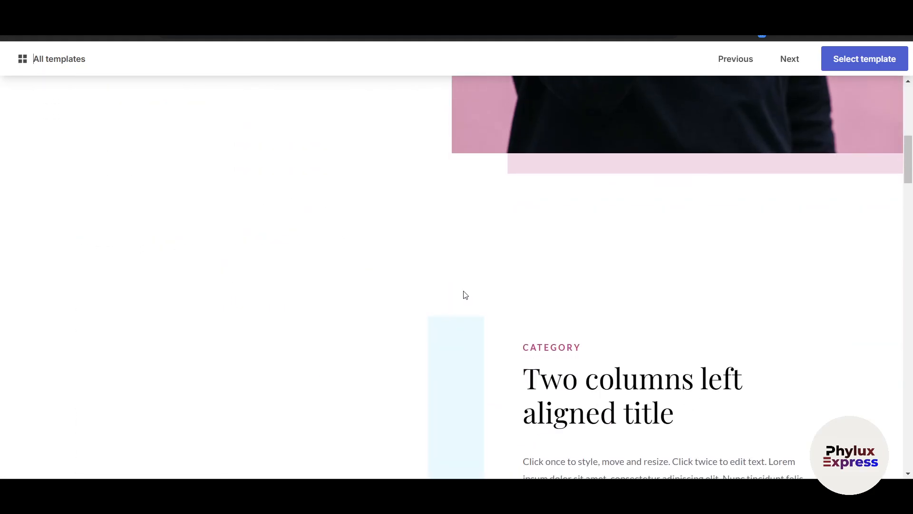
scroll(464, 295, up, 2)
scroll(465, 295, down, 12)
scroll(465, 295, down, 10)
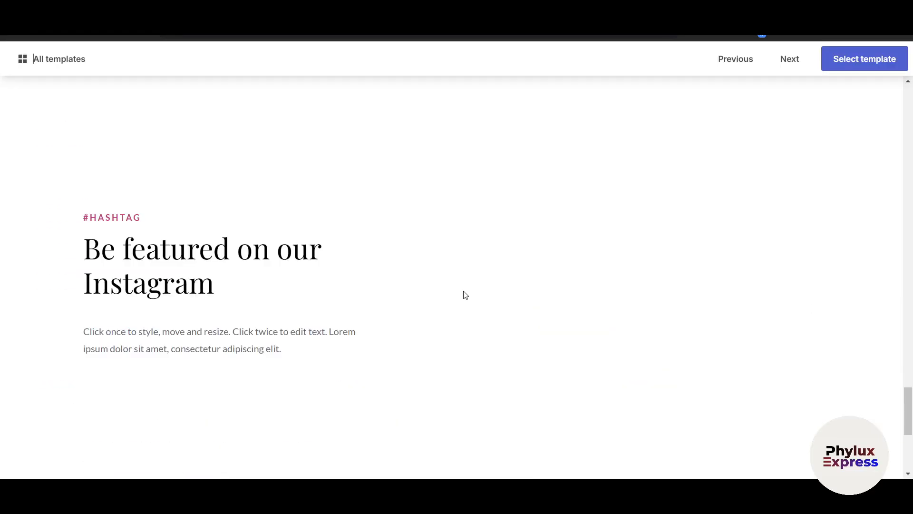
scroll(466, 295, up, 2)
scroll(465, 295, down, 3)
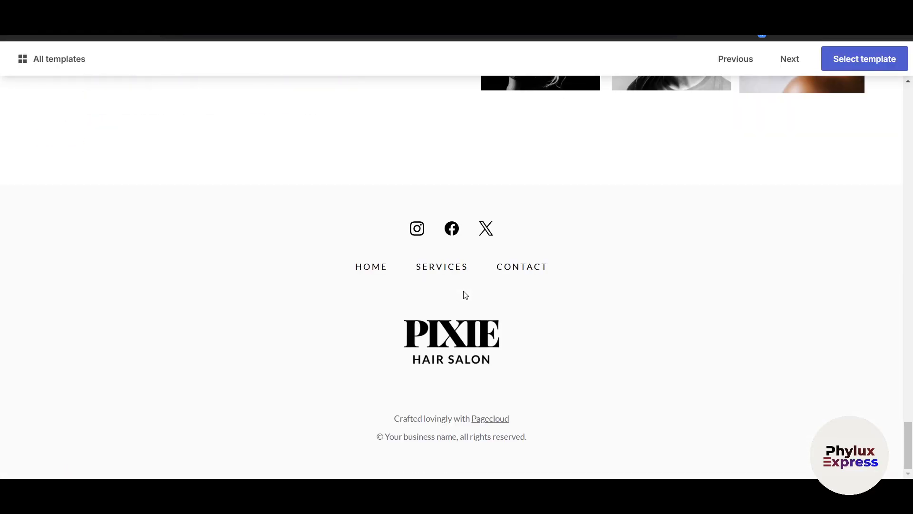
scroll(717, 246, up, 15)
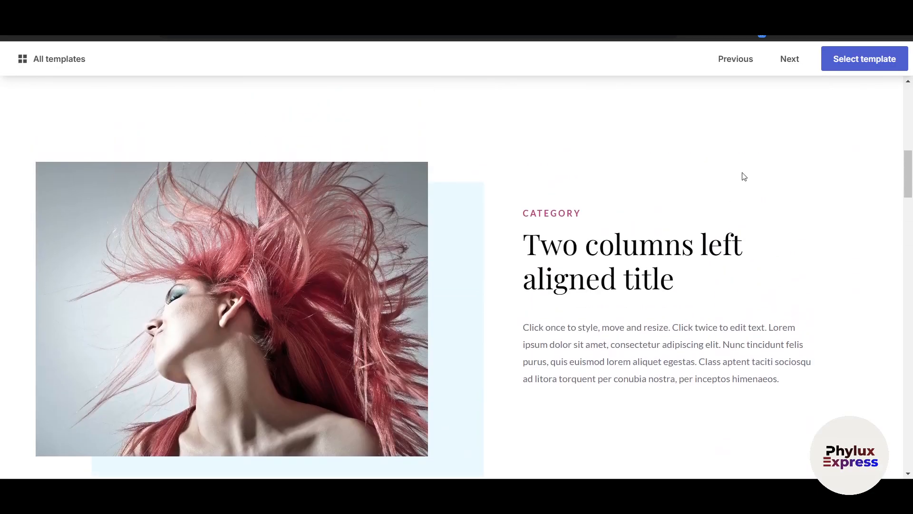
click(790, 60)
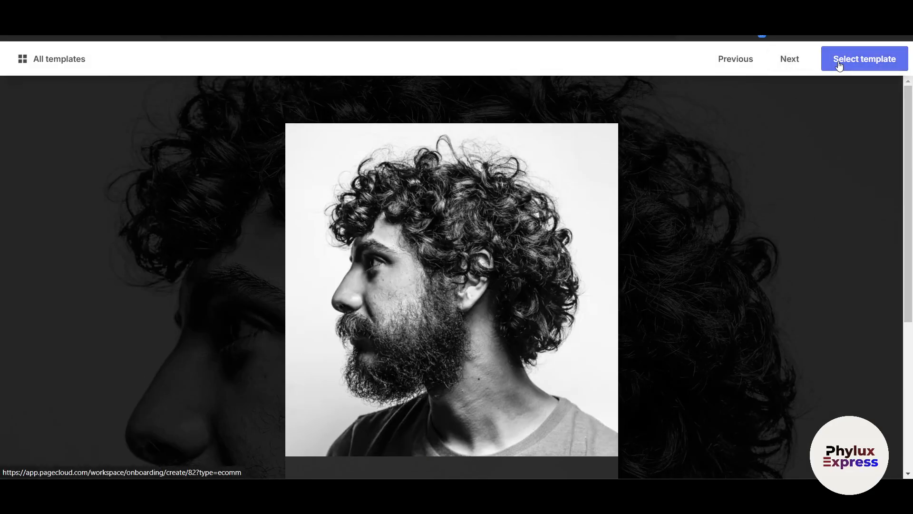
Create the website from the Pixie hair salon template with e-commerce enabled for the site
click(838, 61)
click(670, 293)
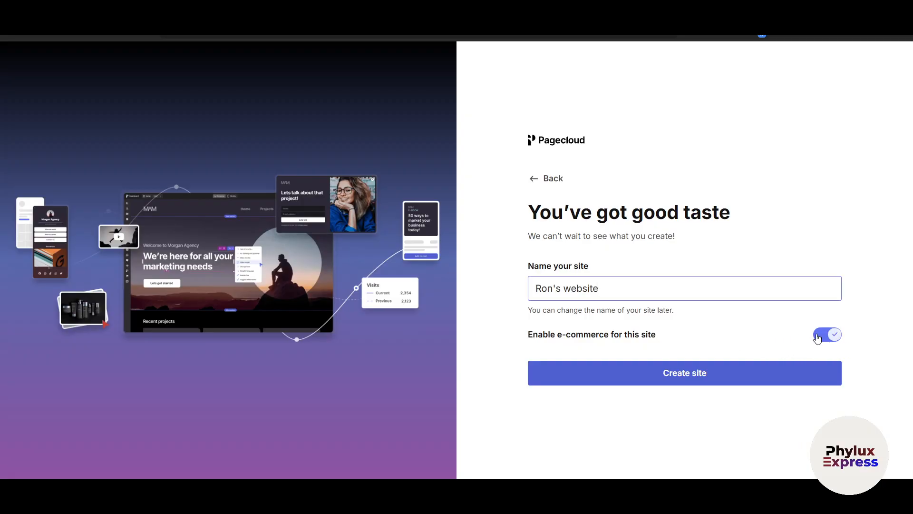
click(718, 374)
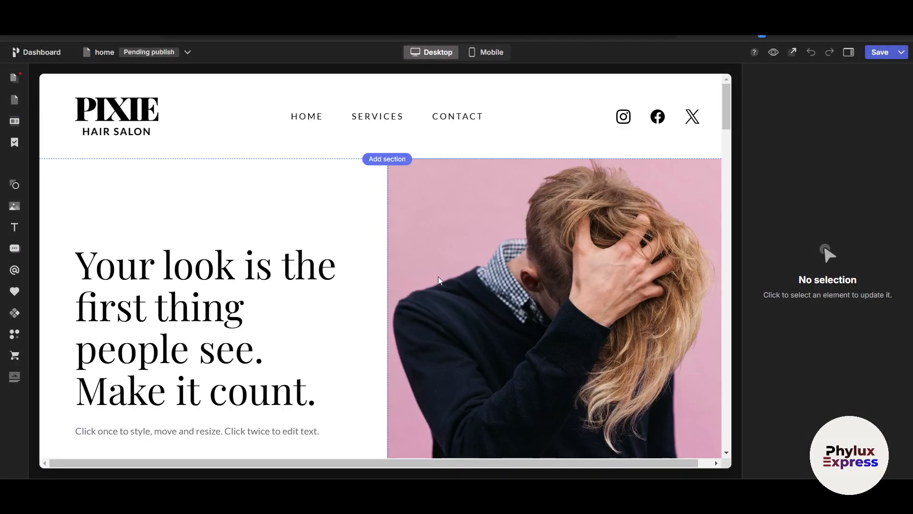
Examine the overview of the site's pages, and return to the home page
mouse_move(12, 91)
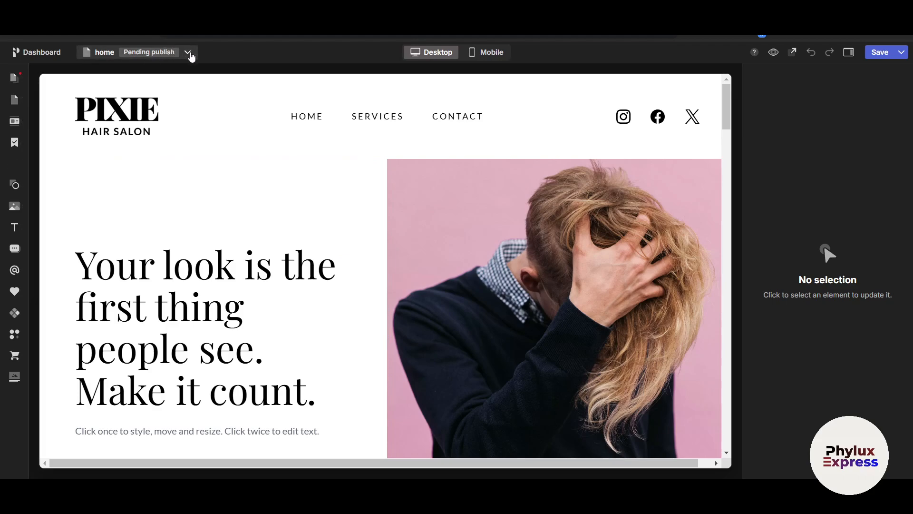
click(188, 54)
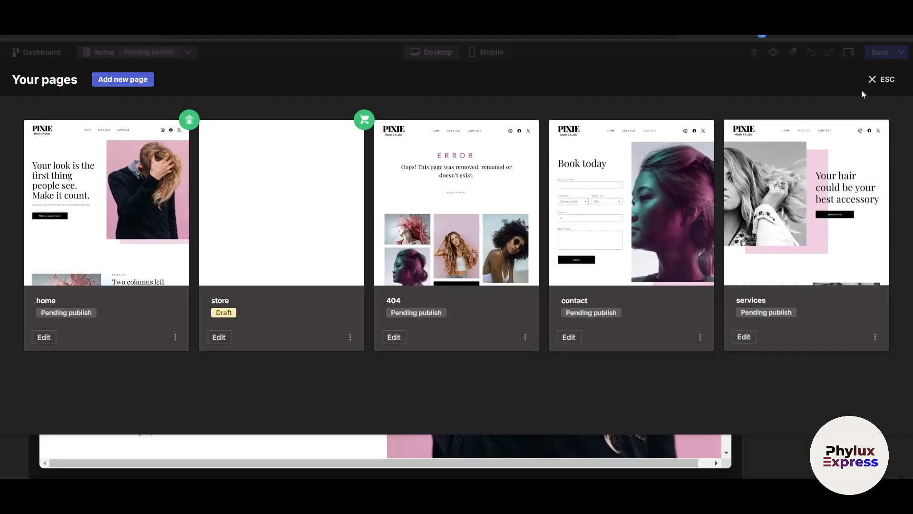
click(876, 82)
Examine the home page's mobile layout, and return to the desktop view at the hero section
click(490, 54)
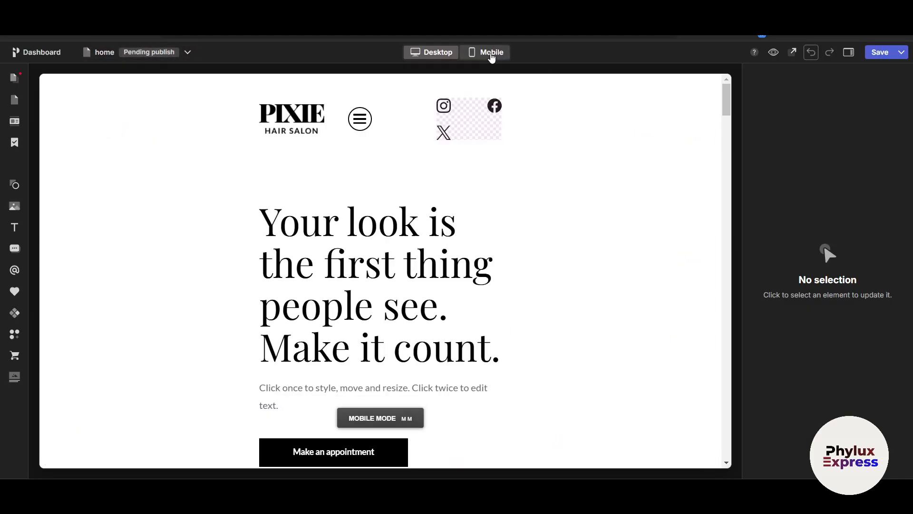
scroll(450, 206, down, 15)
scroll(506, 316, down, 10)
scroll(506, 315, up, 12)
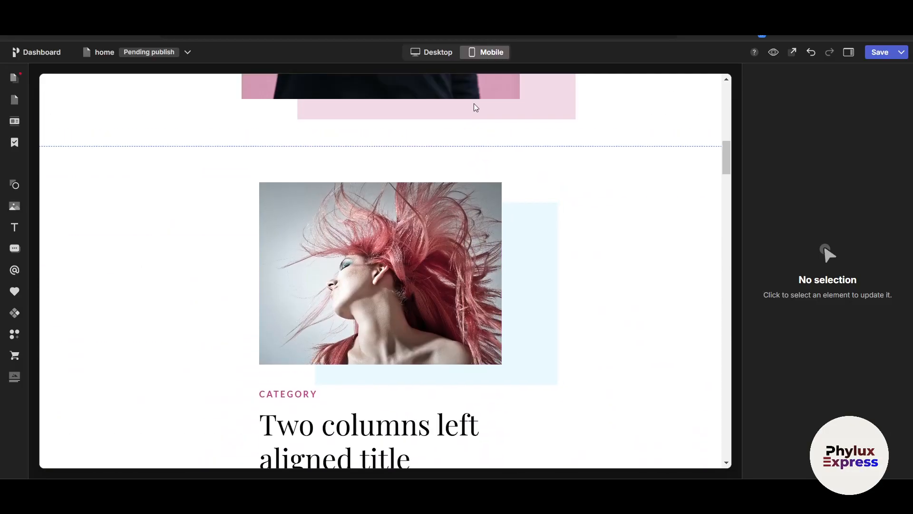
scroll(477, 110, up, 6)
click(430, 58)
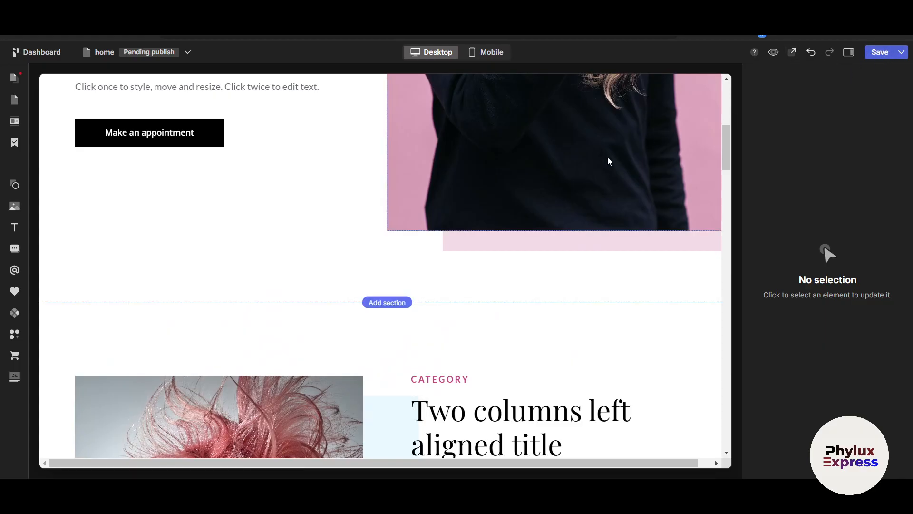
scroll(594, 183, up, 3)
scroll(606, 181, up, 2)
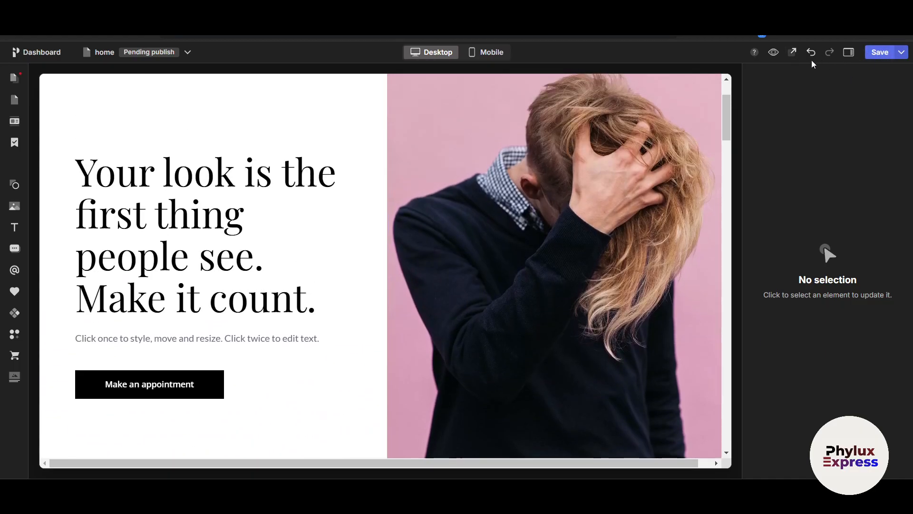
Check the show-and-highlight options, and review the home page with the sidebars hidden before showing them again
click(774, 54)
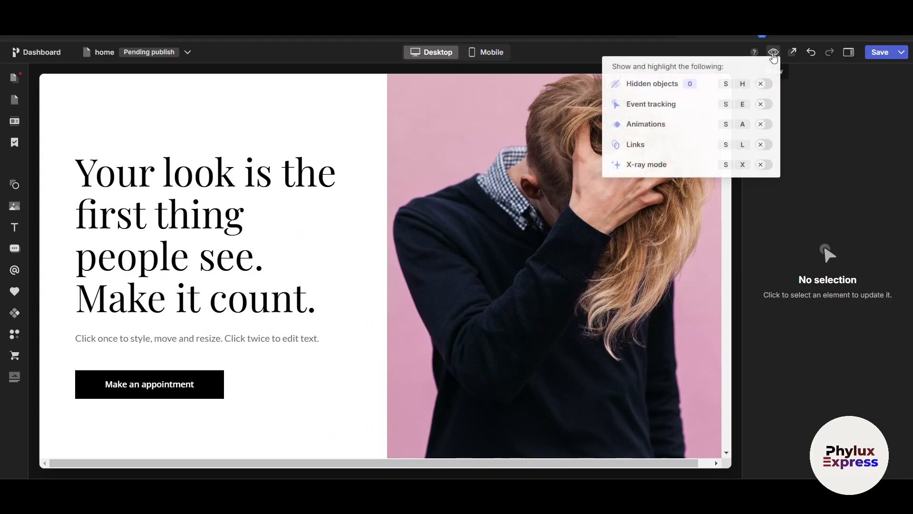
click(797, 82)
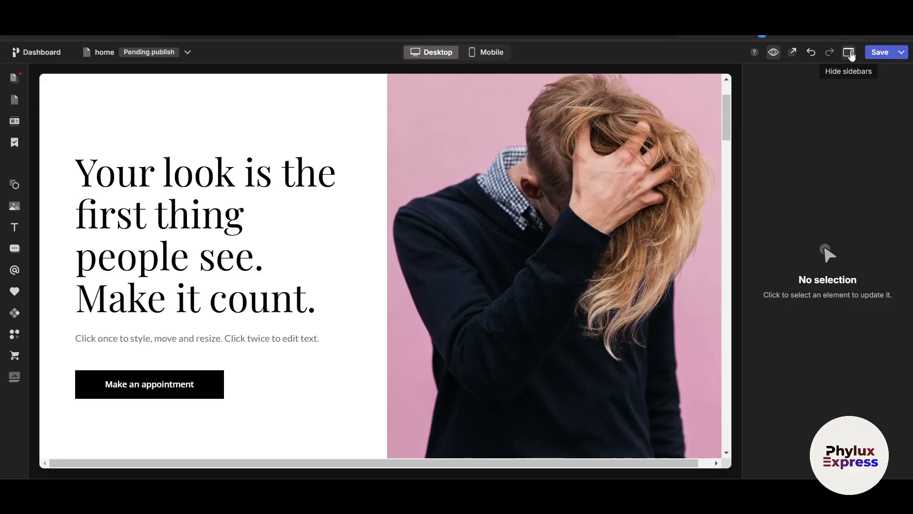
click(849, 53)
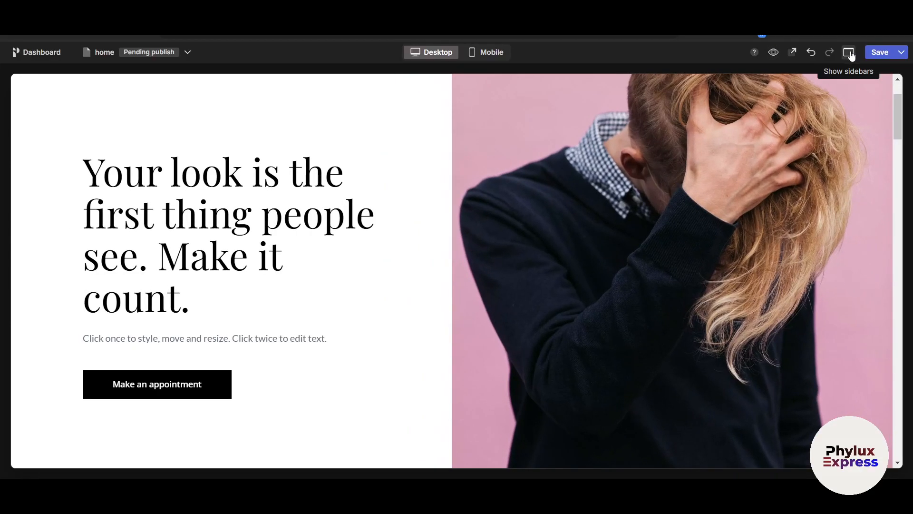
scroll(498, 338, down, 15)
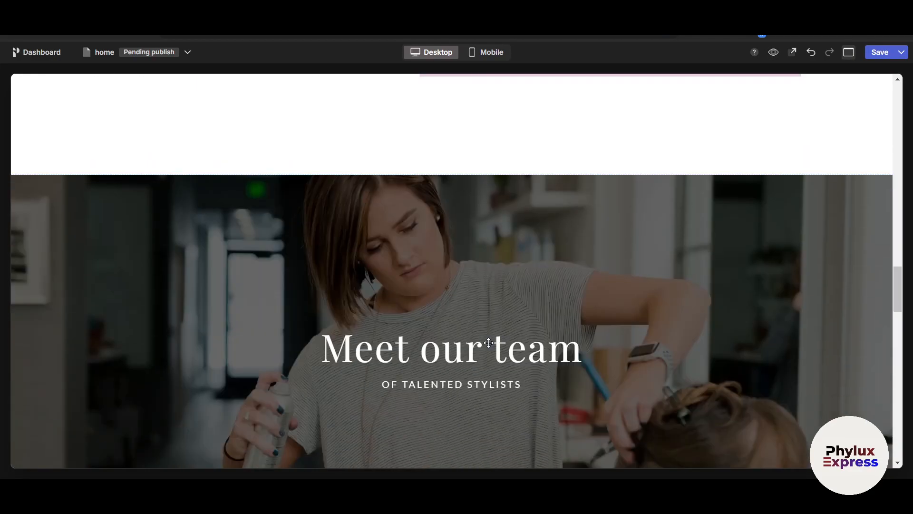
scroll(489, 343, down, 10)
scroll(782, 85, up, 4)
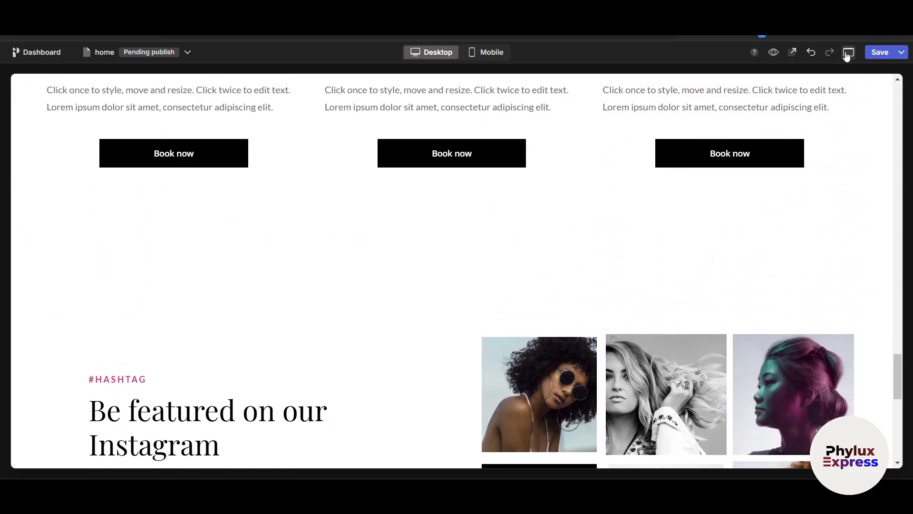
click(849, 53)
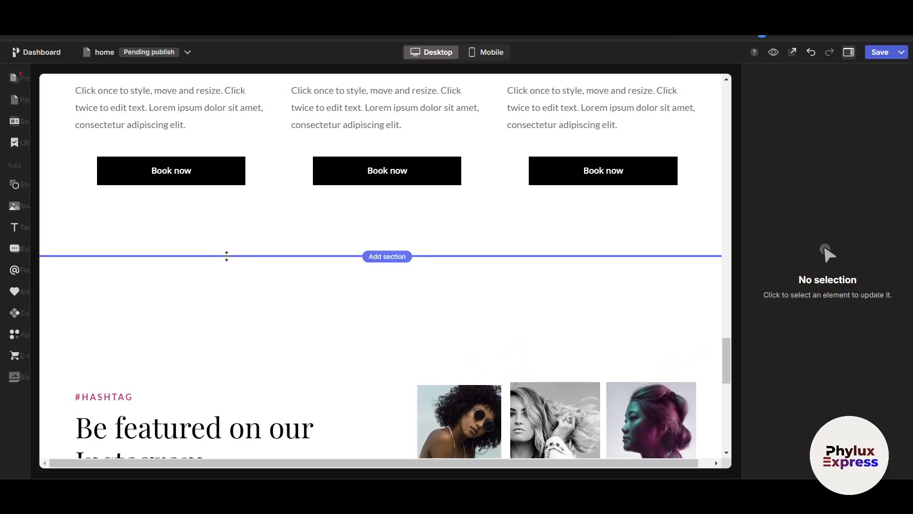
scroll(228, 259, up, 15)
scroll(227, 258, up, 5)
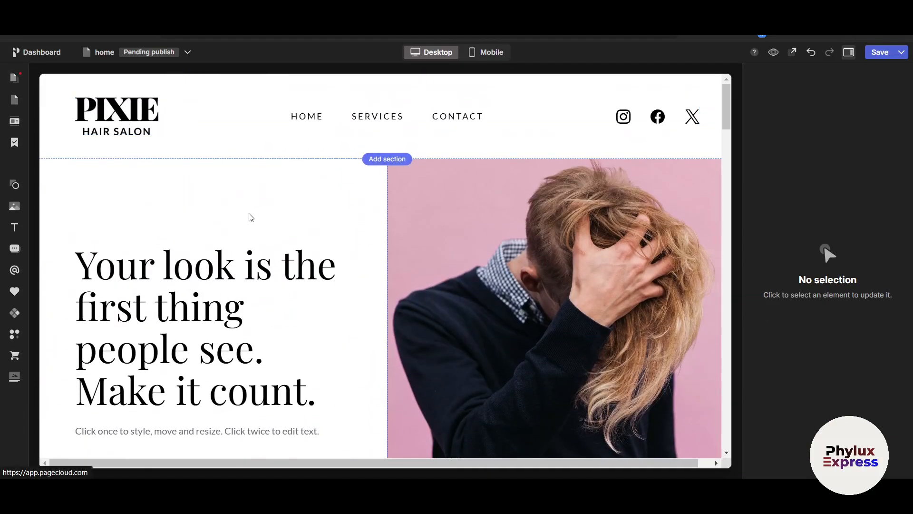
Select the header's horizontal layout, and dismiss the editing menu tour at its second tip
mouse_move(115, 112)
mouse_down()
mouse_move(197, 112)
mouse_move(102, 104)
mouse_up()
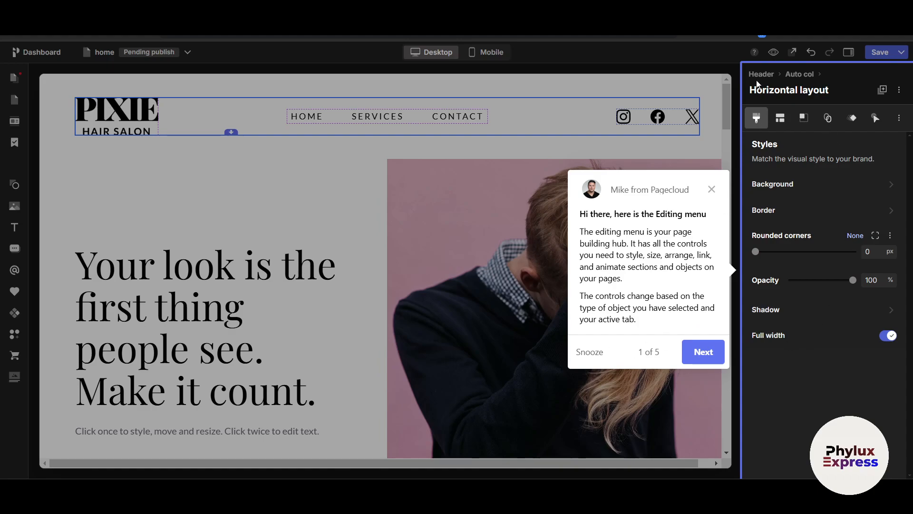
click(708, 351)
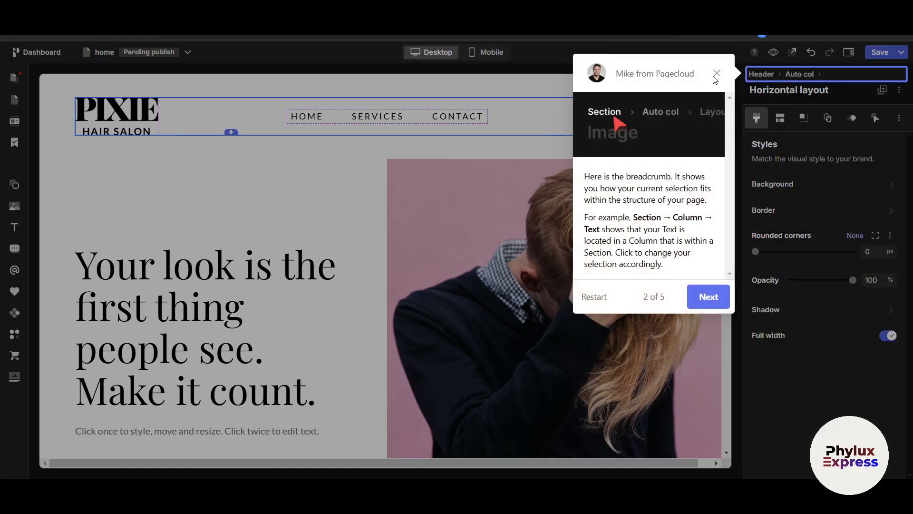
click(716, 74)
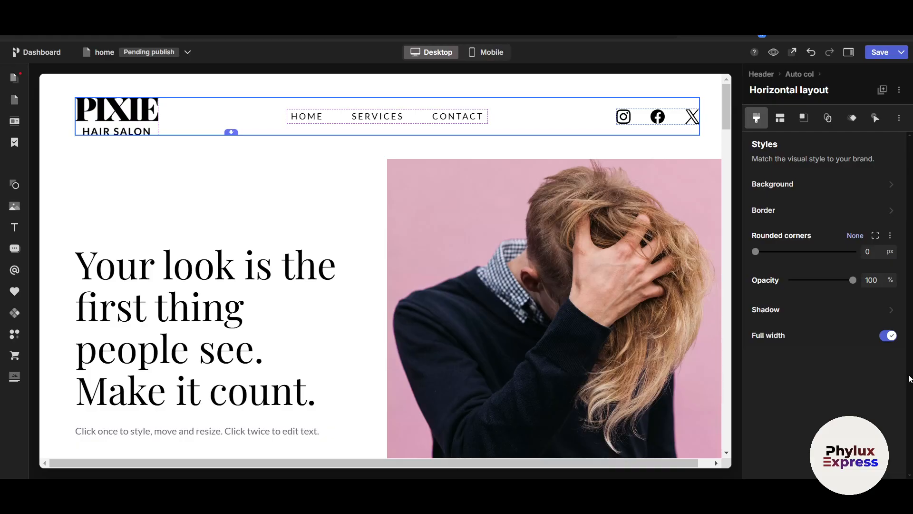
Browse the site's images and the Unsplash stock photos as replacements for the header's Pixie logo
click(120, 108)
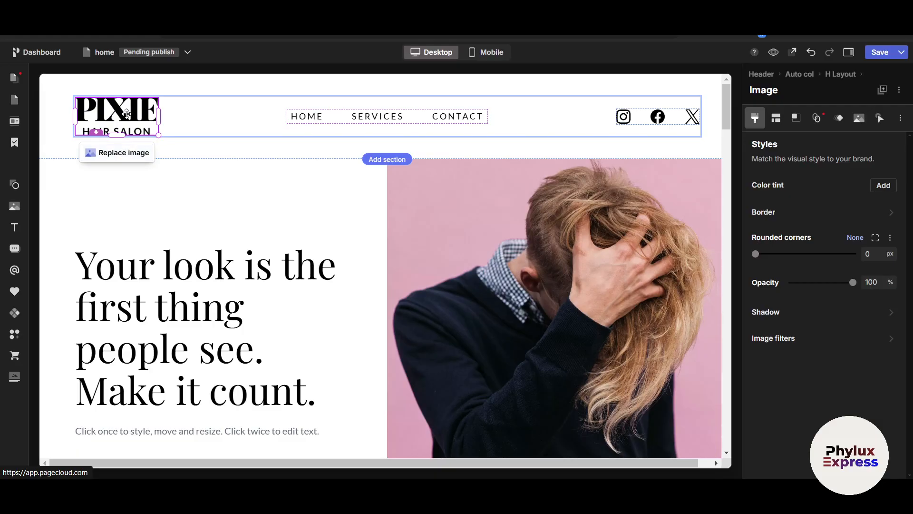
click(119, 153)
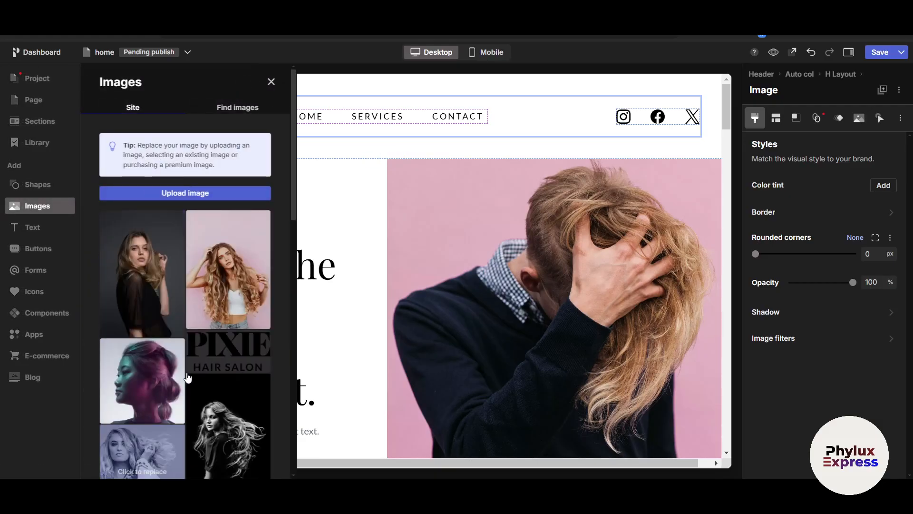
scroll(194, 409, down, 2)
scroll(193, 409, down, 3)
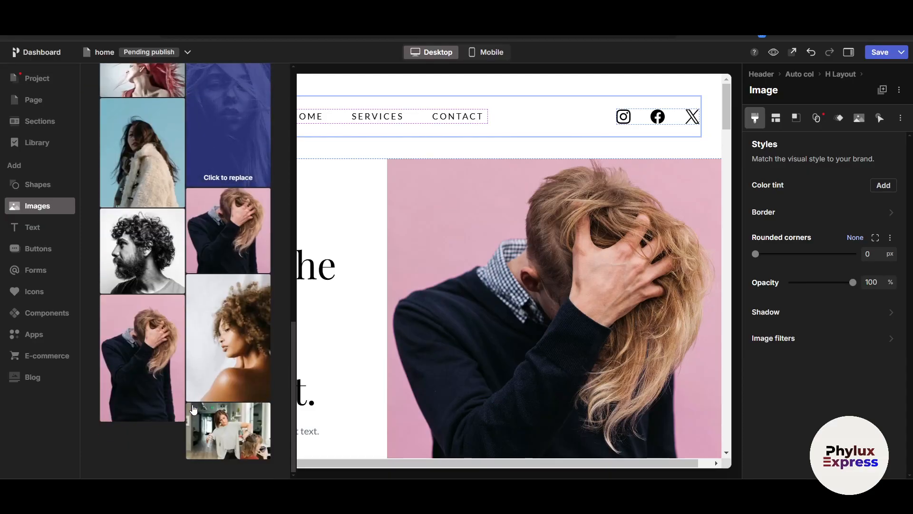
scroll(194, 409, up, 5)
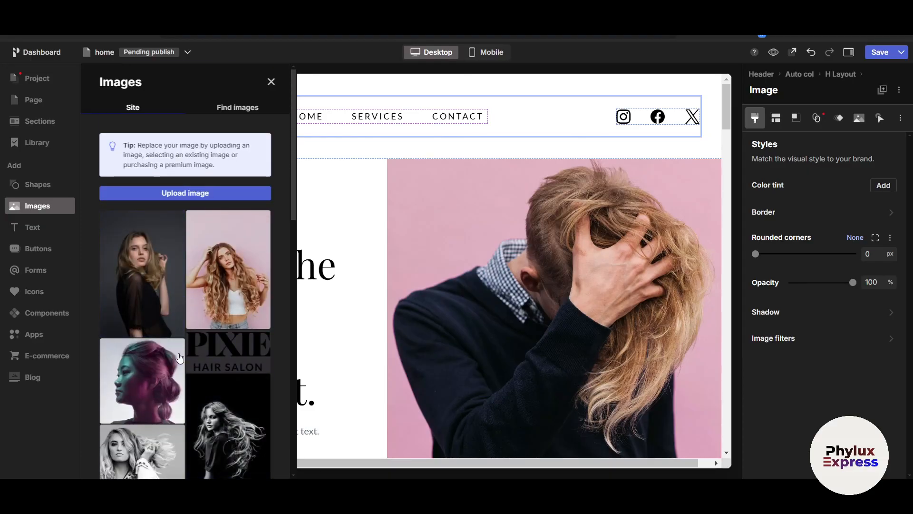
click(240, 105)
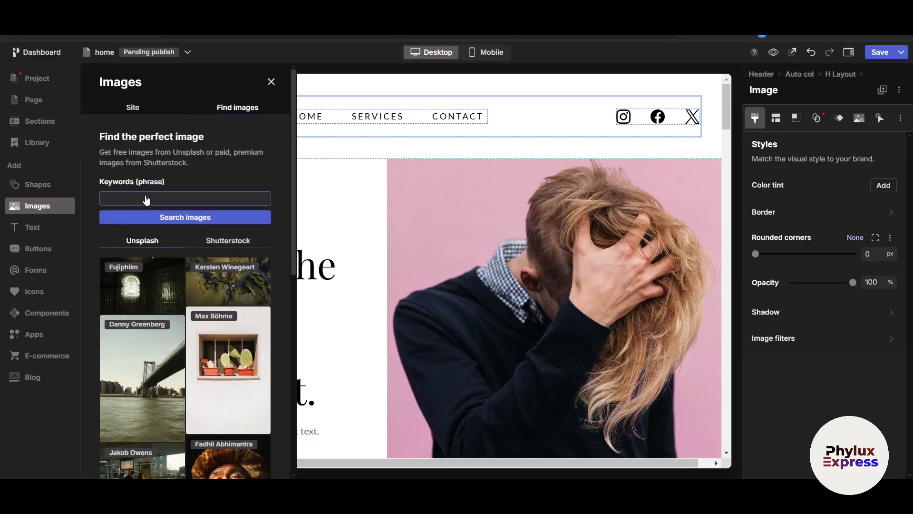
scroll(204, 298, down, 3)
scroll(204, 298, up, 3)
click(143, 107)
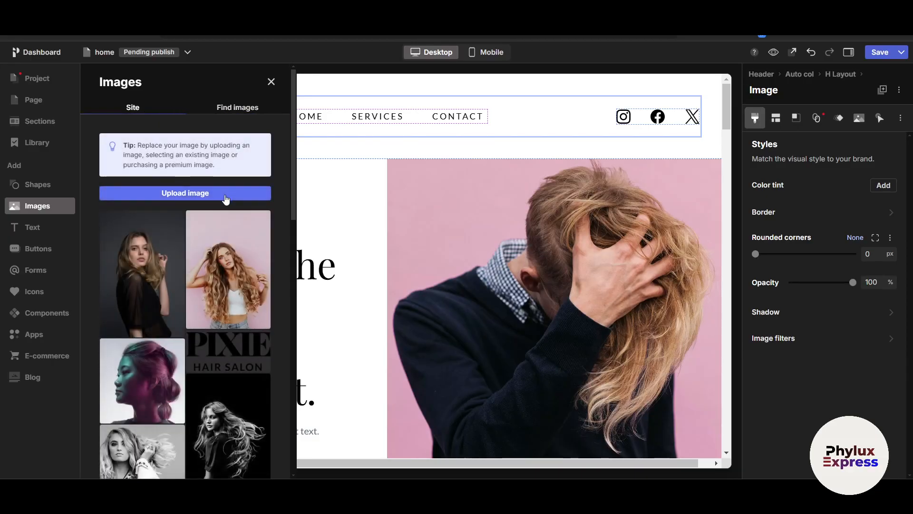
Upload the Otaku Sage Clothing logo, replace the header logo with it, and enlarge it to about 230 by 92 px
click(224, 195)
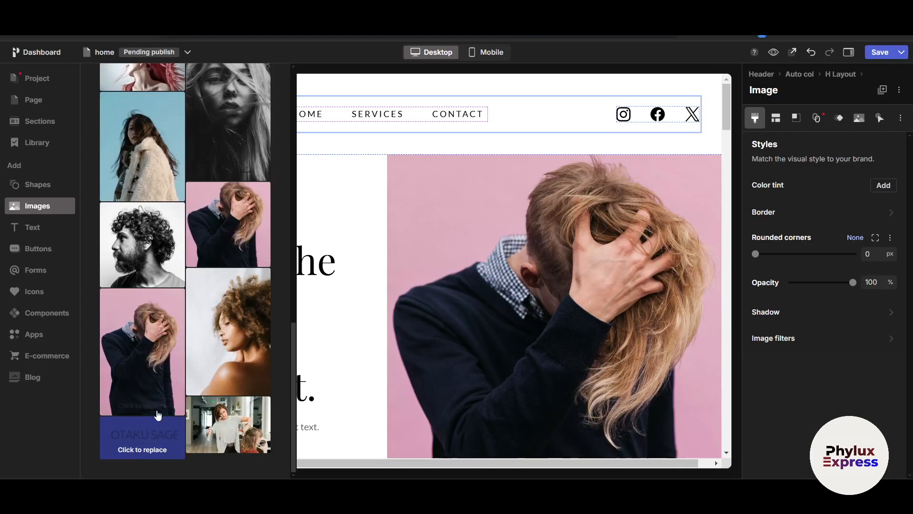
click(143, 444)
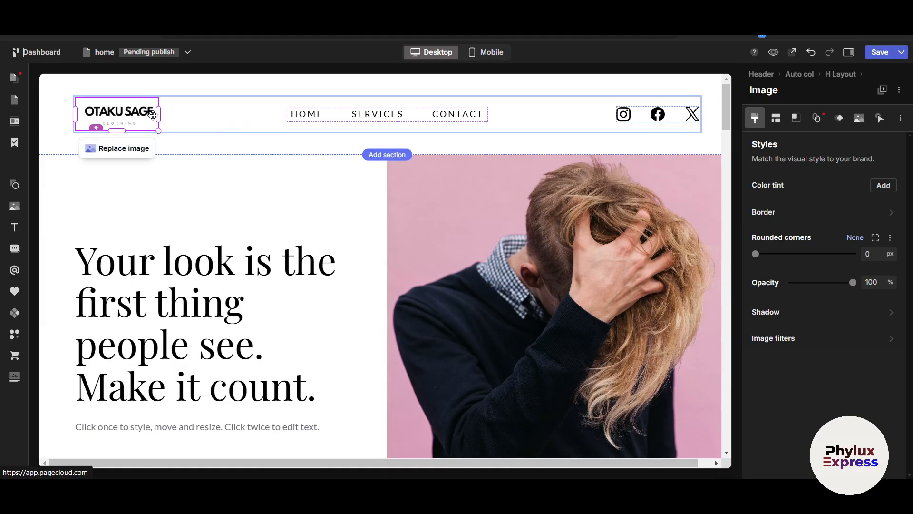
drag(159, 129, 168, 158)
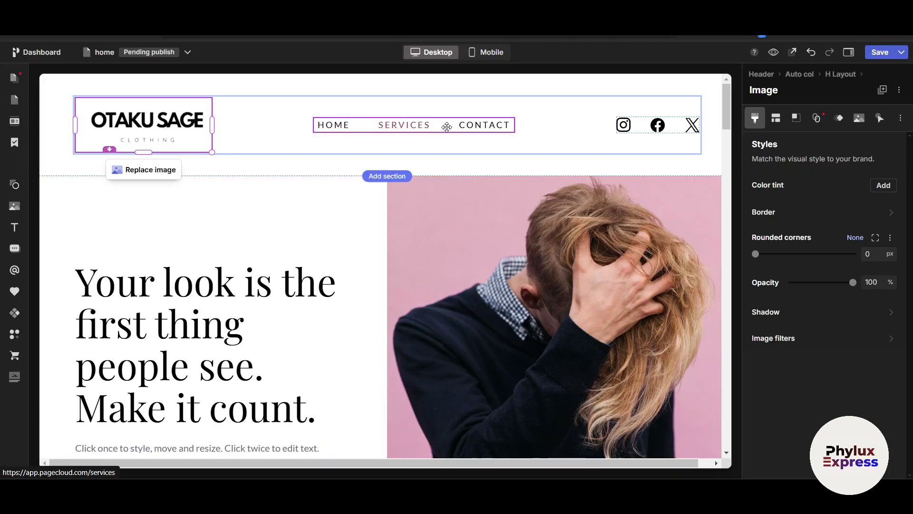
Check the header logo's rounded corners, opacity and shadow settings
click(342, 131)
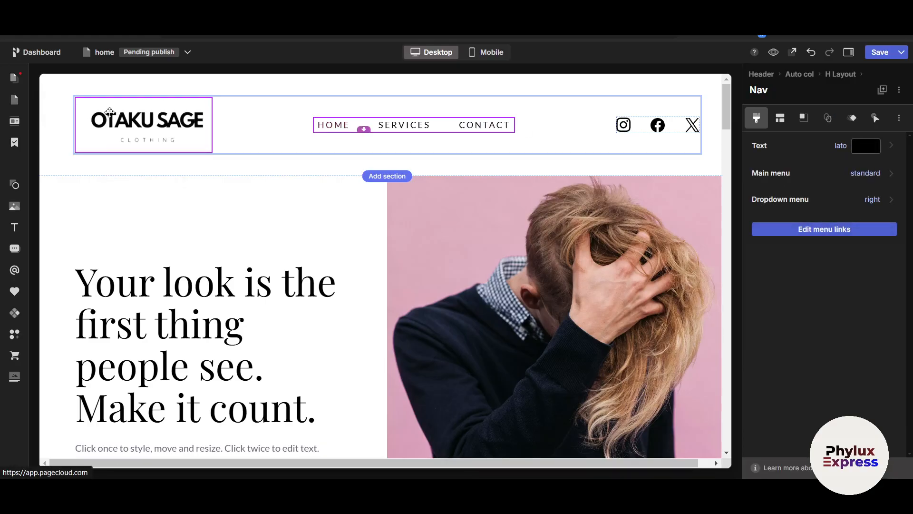
click(187, 125)
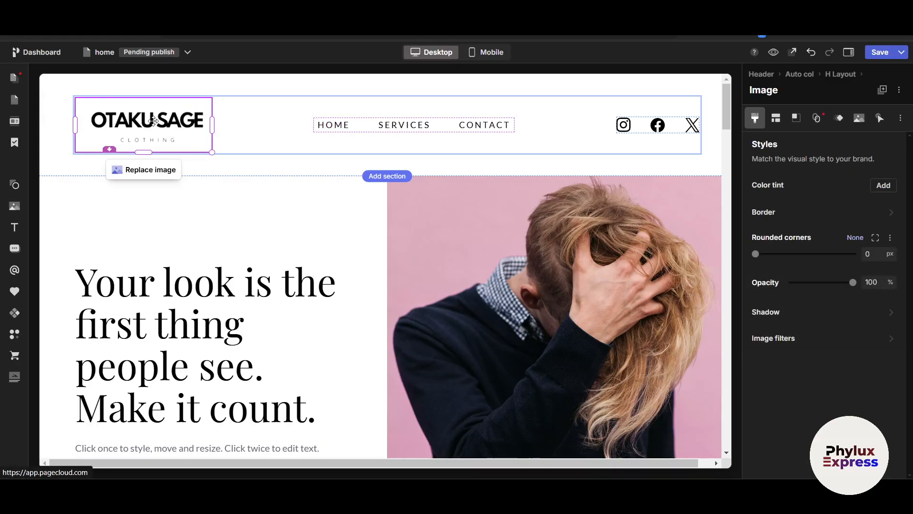
mouse_move(759, 255)
mouse_down()
mouse_move(777, 254)
mouse_move(755, 254)
mouse_up()
mouse_move(853, 289)
mouse_down()
mouse_move(809, 289)
mouse_move(861, 288)
mouse_up()
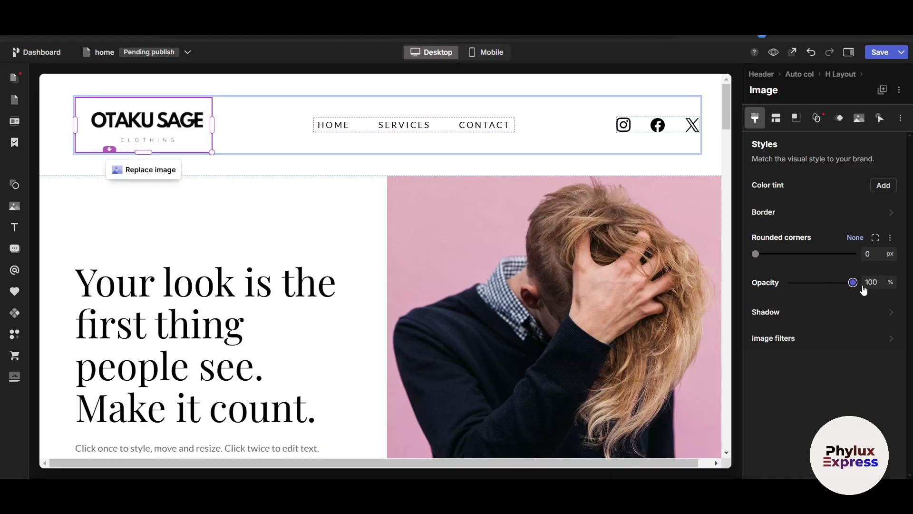
click(891, 316)
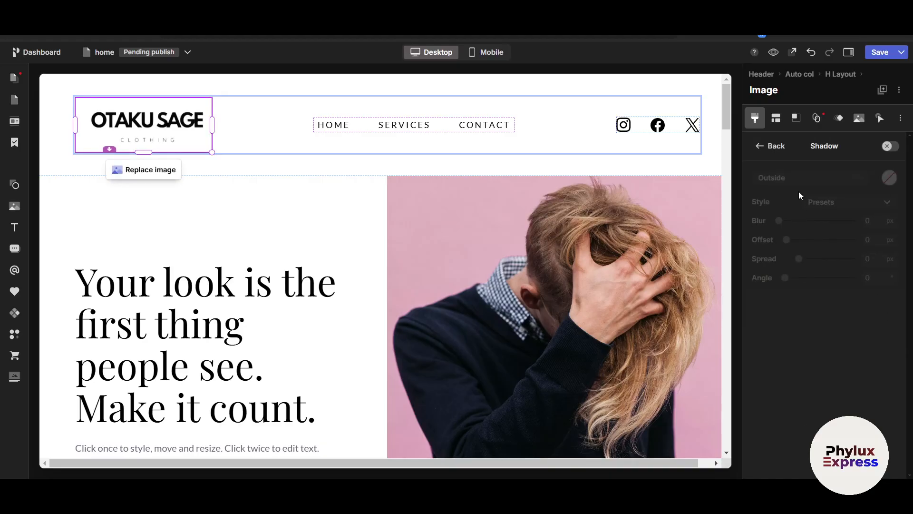
click(764, 149)
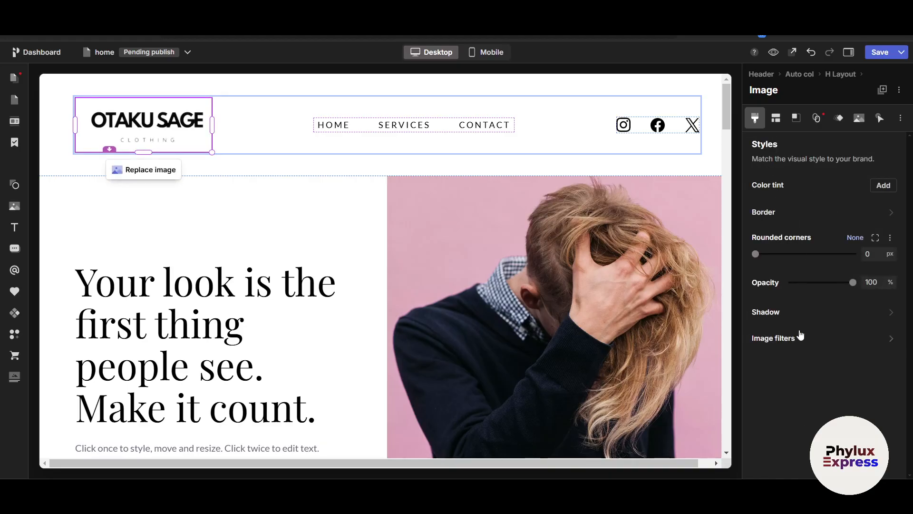
Browse the image filters and apply the zaphod filter to the header logo
click(777, 339)
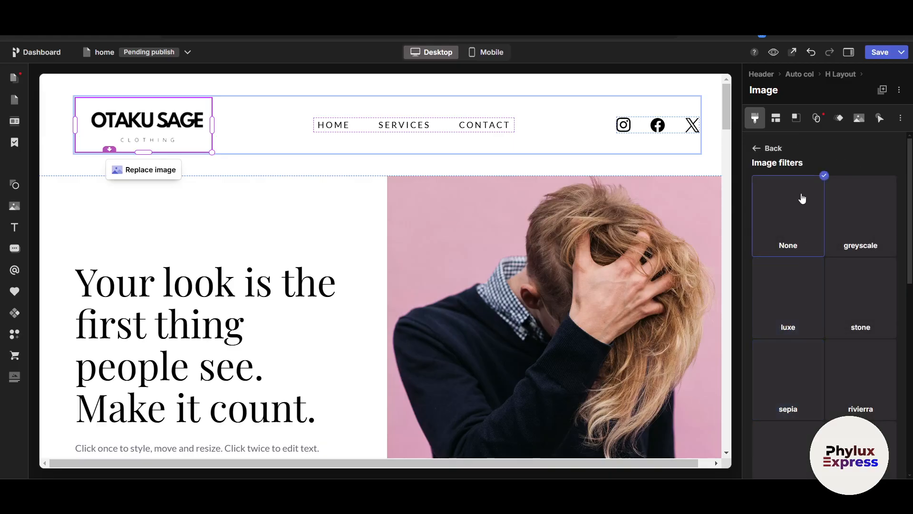
scroll(837, 323, down, 2)
scroll(804, 261, up, 2)
scroll(801, 310, down, 6)
click(861, 425)
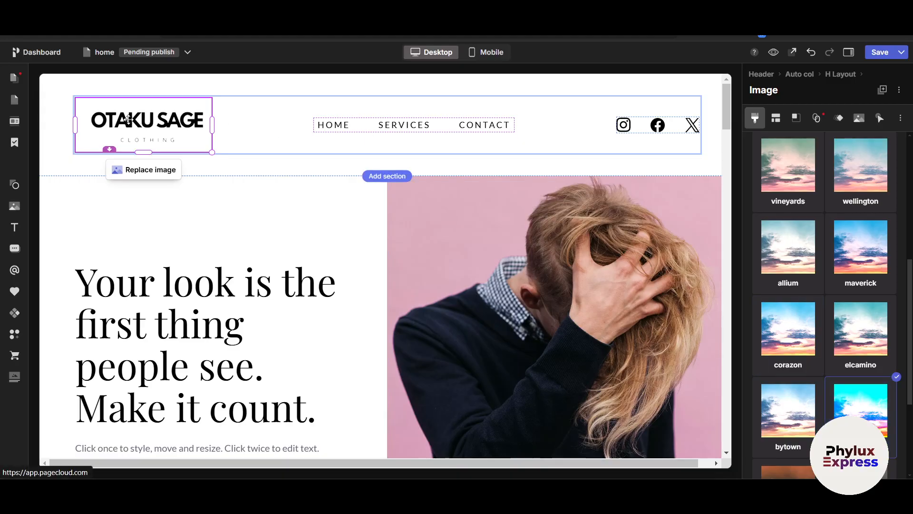
click(758, 126)
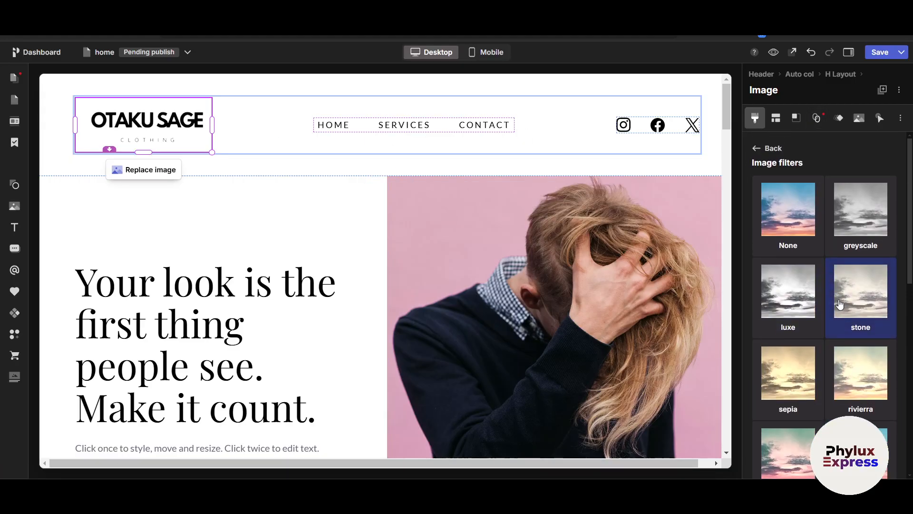
click(759, 149)
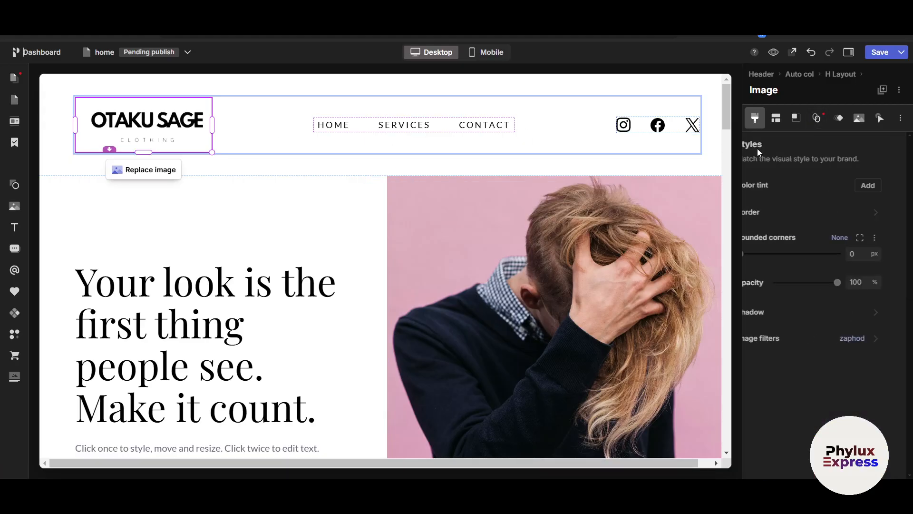
Examine the logo's layout, size and position settings, and the page and tab options of its link
click(777, 120)
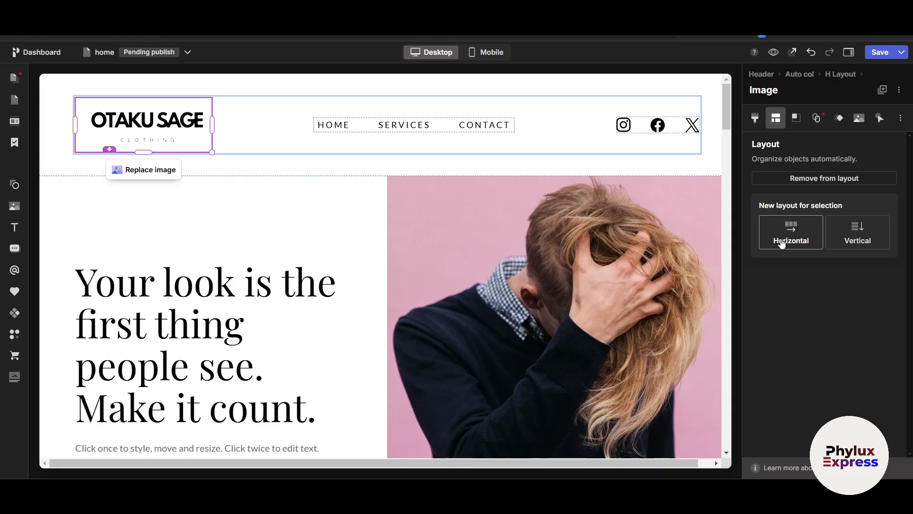
click(797, 121)
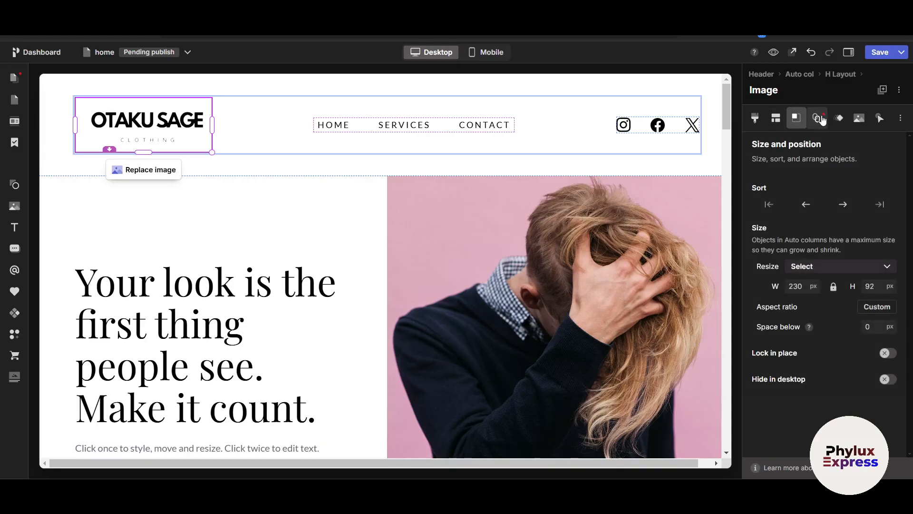
click(820, 120)
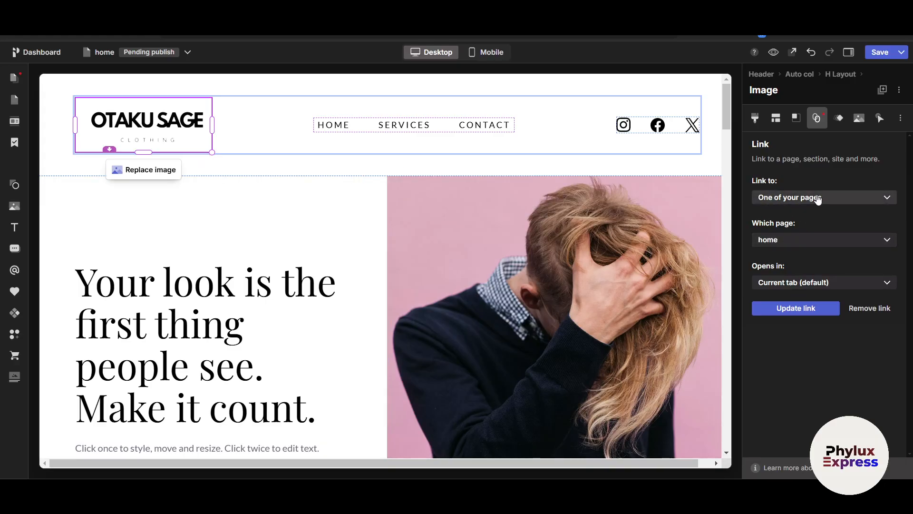
click(774, 243)
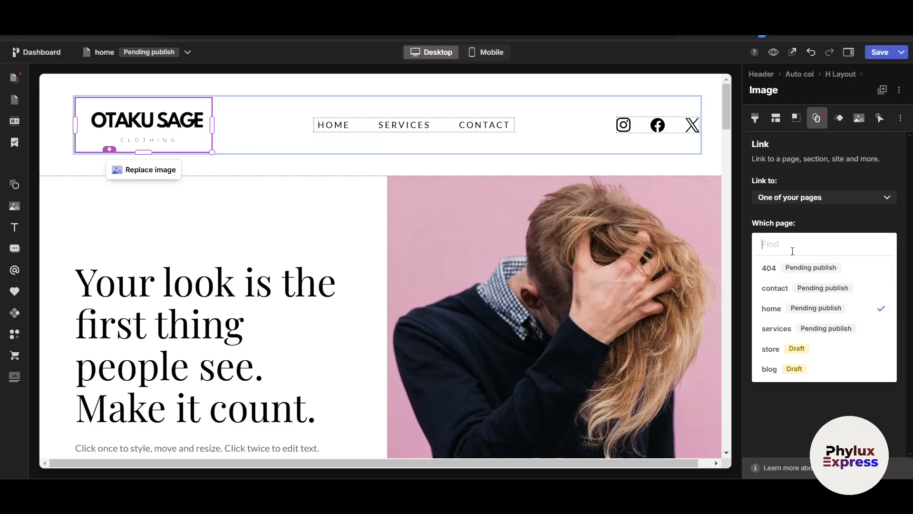
click(802, 399)
click(809, 285)
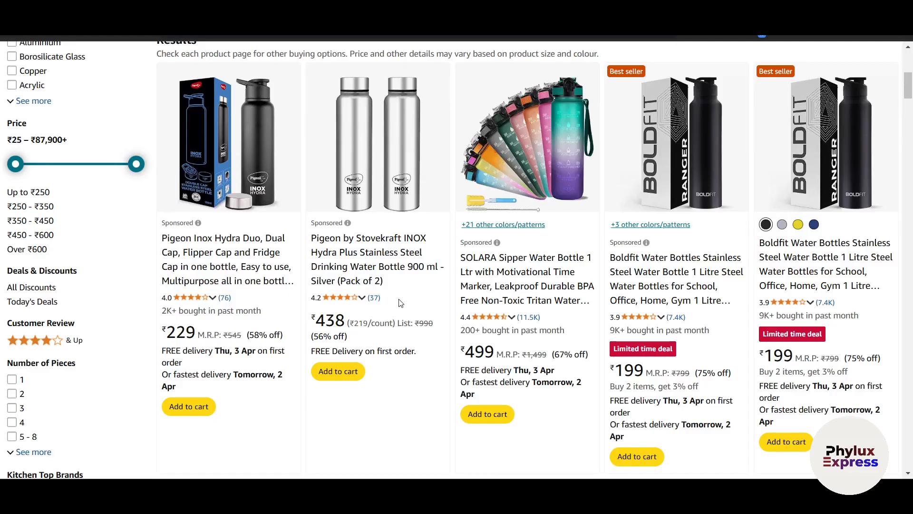
Switch to Amazon's bottle results, view the Pigeon INOX Hydra Plus product page, and return to keep the logo link on Current tab (default)
scroll(416, 312, up, 2)
scroll(413, 255, down, 5)
scroll(414, 312, up, 5)
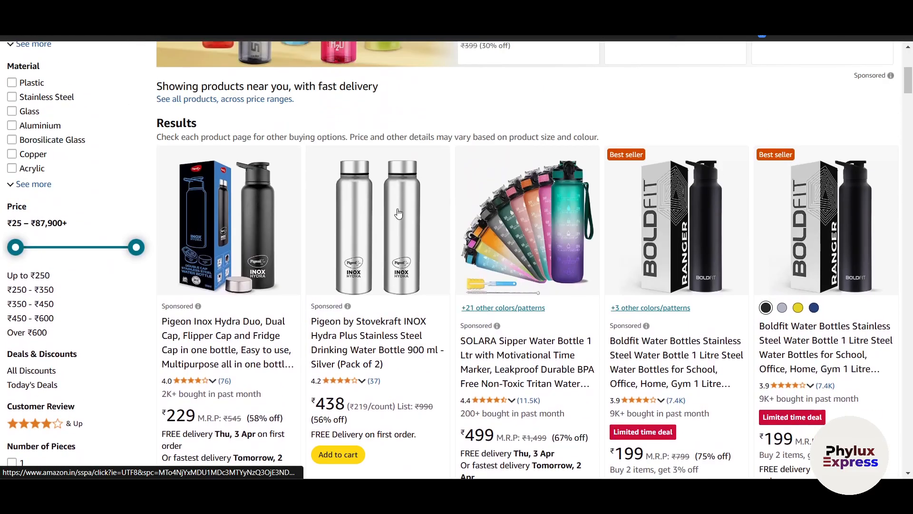
click(389, 243)
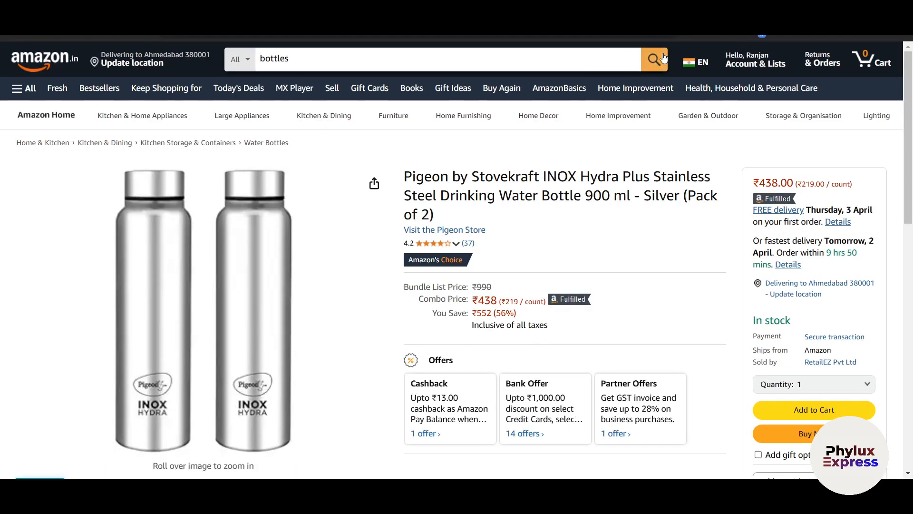
click(613, 11)
scroll(565, 260, down, 2)
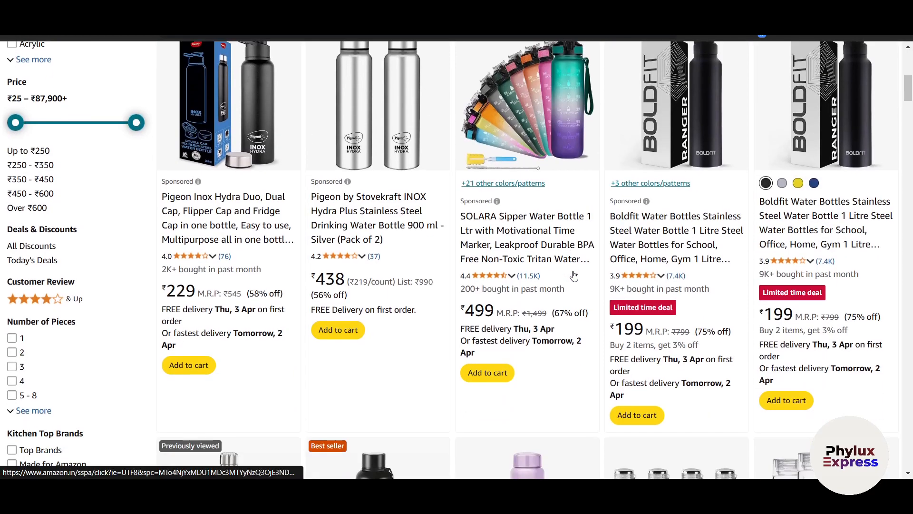
scroll(565, 260, up, 3)
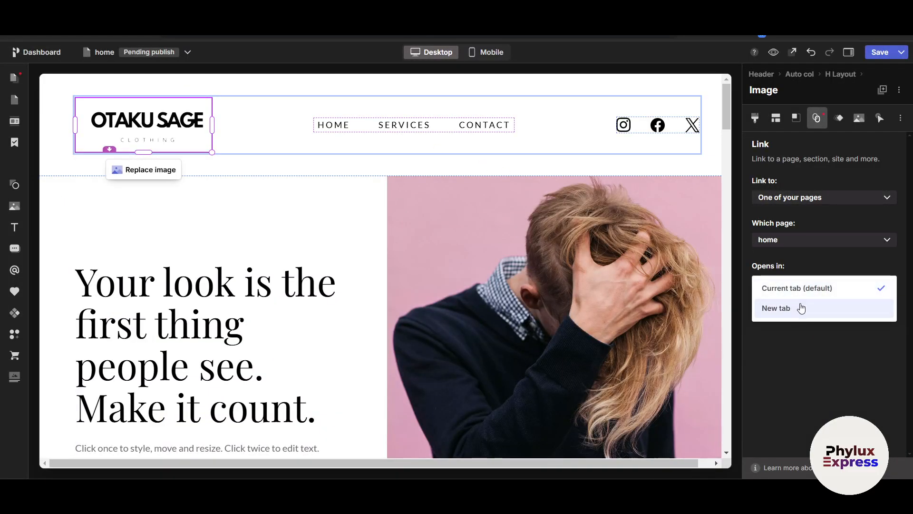
click(801, 288)
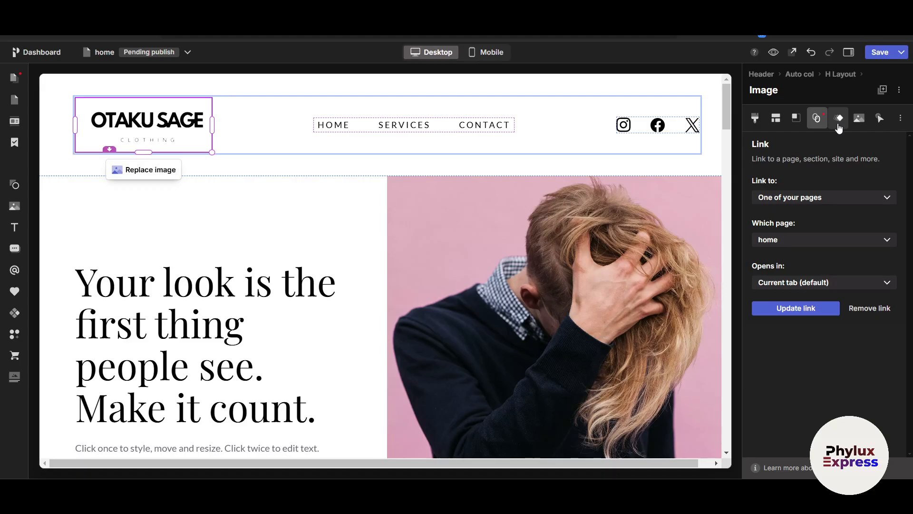
Examine the animations available for the logo, including the settings of the Slide in entrance
click(839, 119)
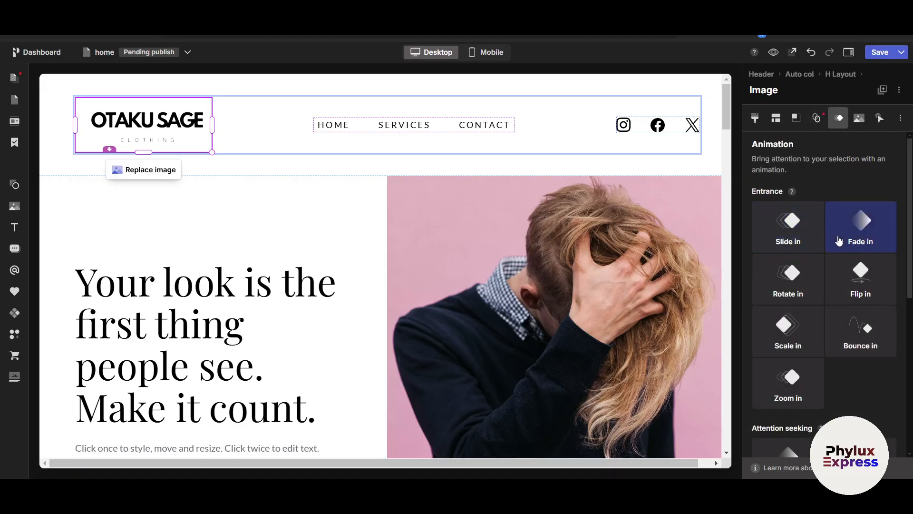
scroll(838, 247, down, 3)
scroll(836, 263, up, 3)
click(802, 229)
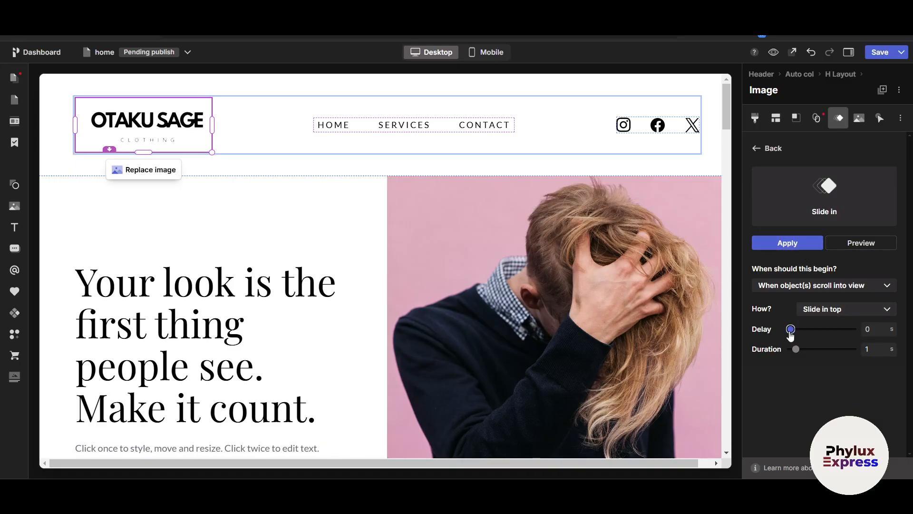
click(768, 147)
scroll(272, 230, down, 4)
scroll(272, 231, up, 4)
mouse_move(174, 126)
mouse_down()
mouse_move(254, 125)
mouse_move(161, 131)
mouse_up()
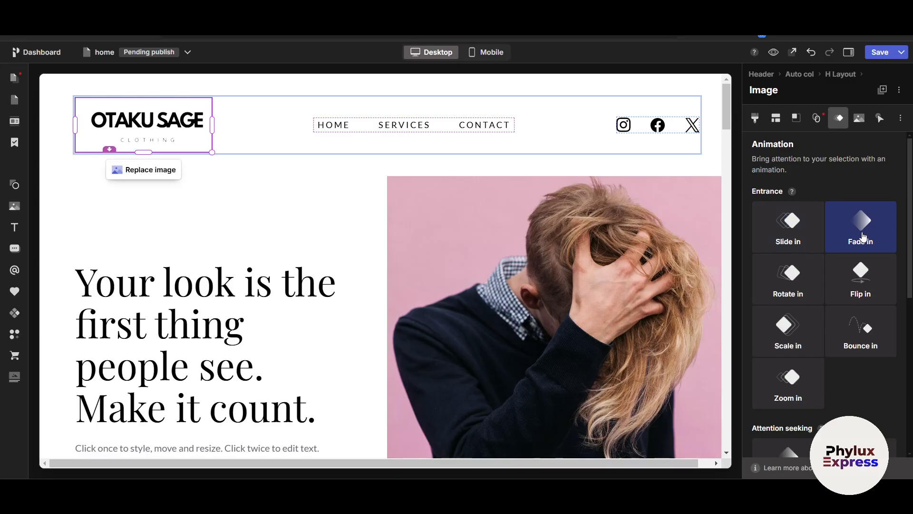
Review the logo's image settings, zoom effect and custom event tracking, and look over the home page
click(859, 117)
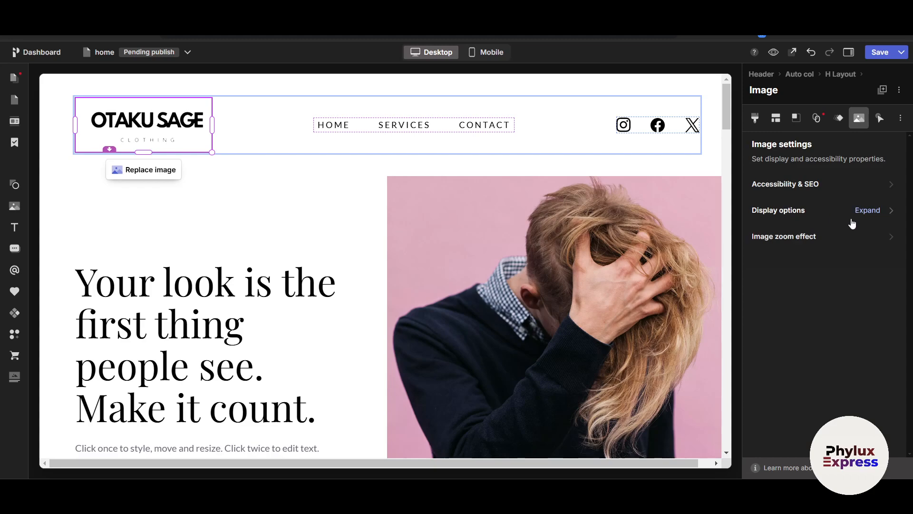
click(797, 240)
click(759, 144)
click(878, 120)
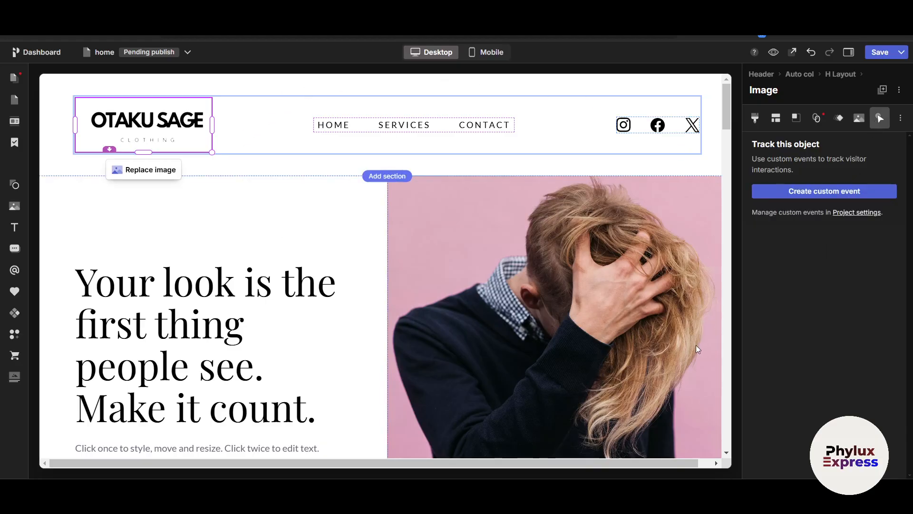
scroll(358, 356, down, 10)
scroll(358, 356, up, 10)
Change the header navigation menu's font to lucida sans unicode
click(362, 126)
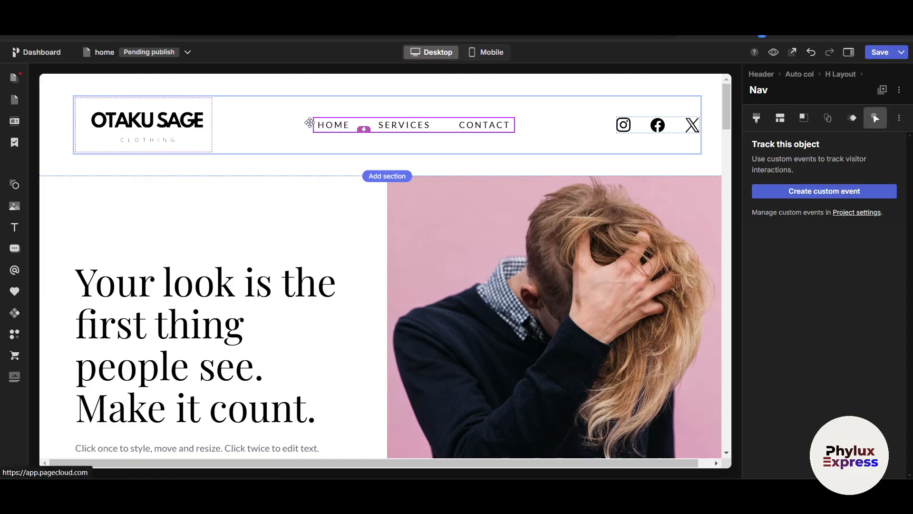
click(756, 117)
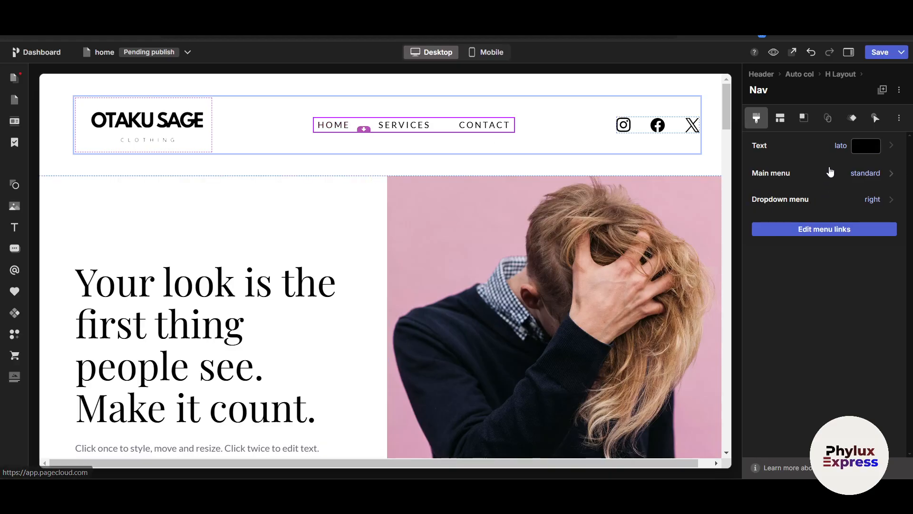
click(861, 148)
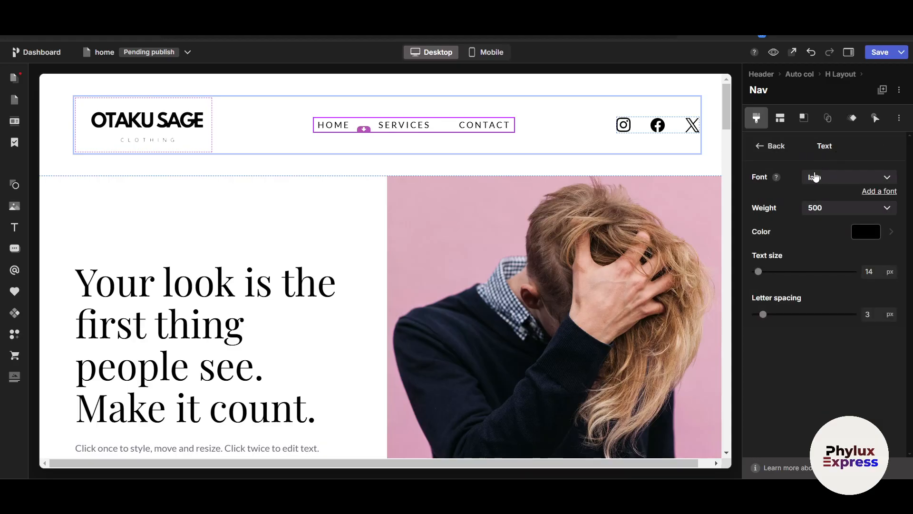
click(819, 181)
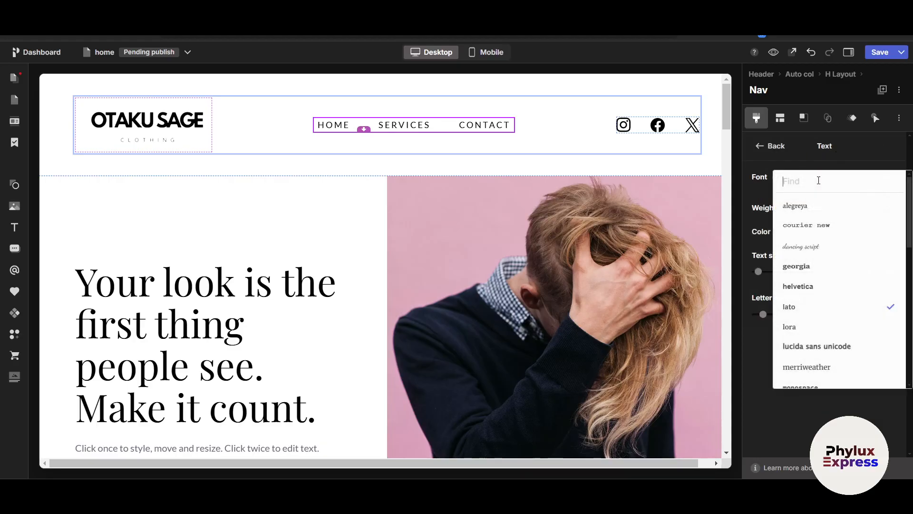
scroll(813, 333, down, 2)
click(810, 309)
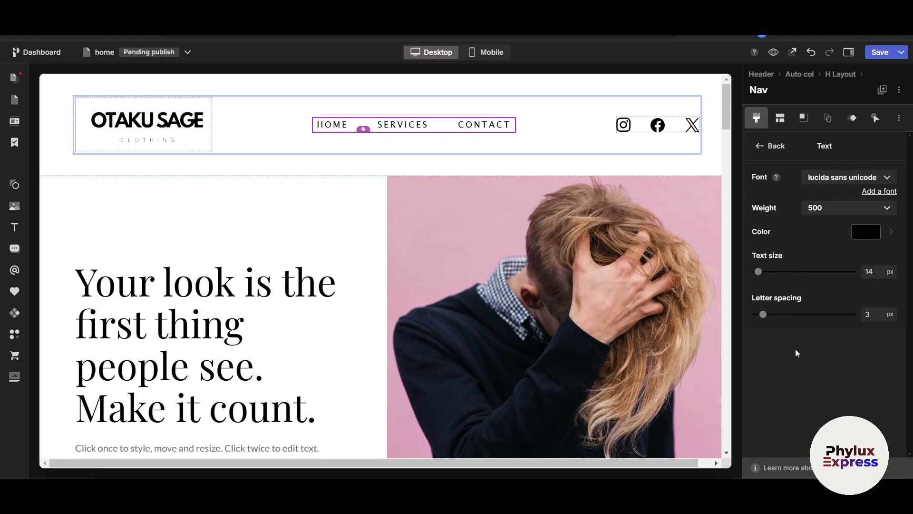
Try weights 600 and 900 for the menu text, and settle on 400 (Normal), size 15 px and letter spacing 2 px
click(827, 209)
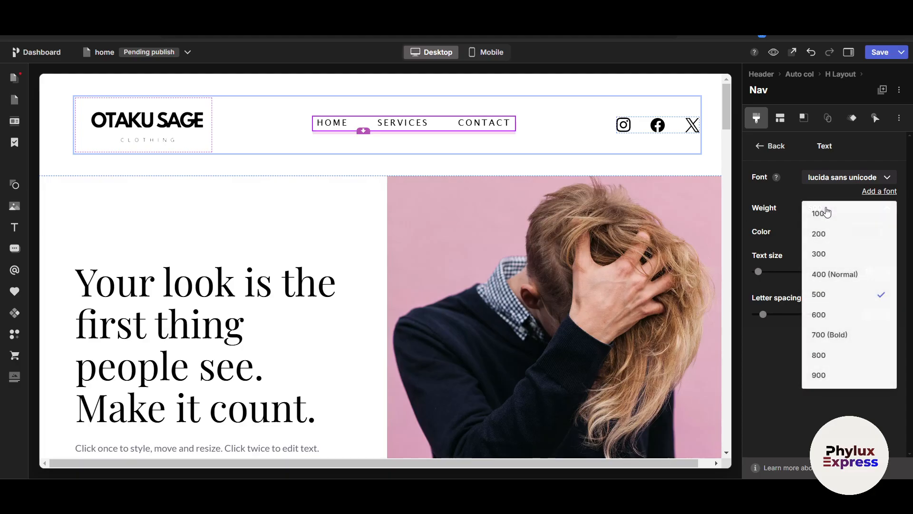
click(818, 316)
click(825, 205)
click(833, 372)
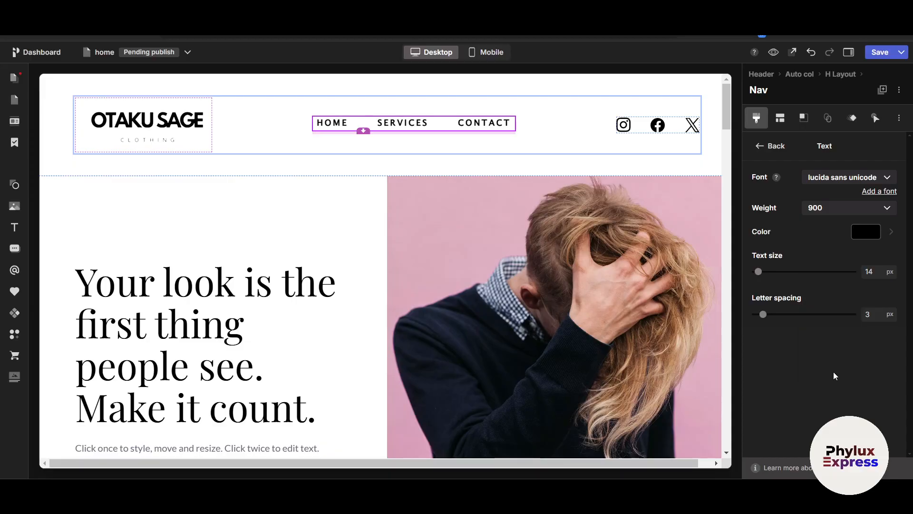
click(830, 217)
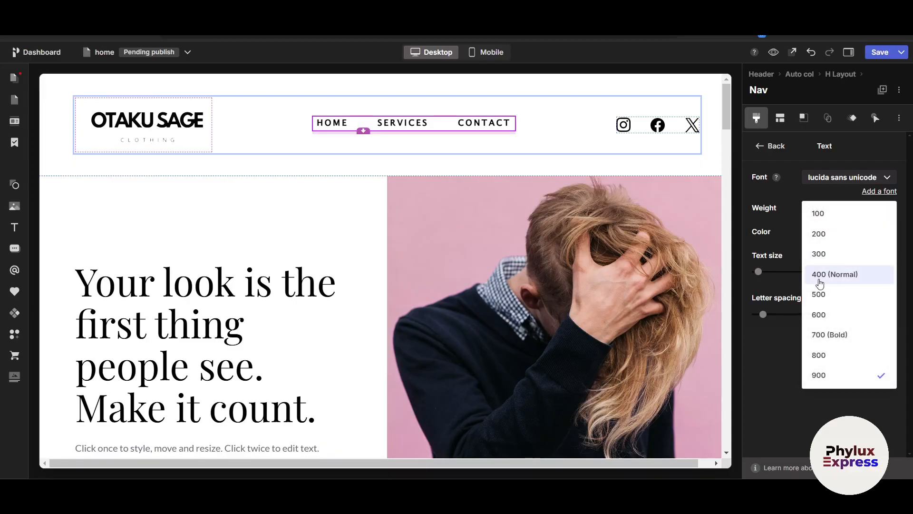
click(831, 277)
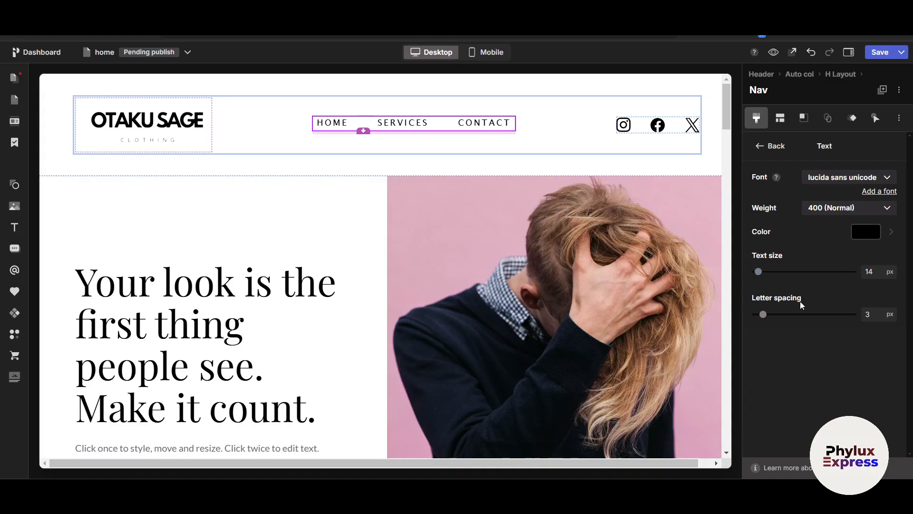
mouse_move(761, 277)
mouse_down()
mouse_move(777, 278)
mouse_move(751, 278)
mouse_move(760, 278)
mouse_up()
drag(766, 316, 763, 317)
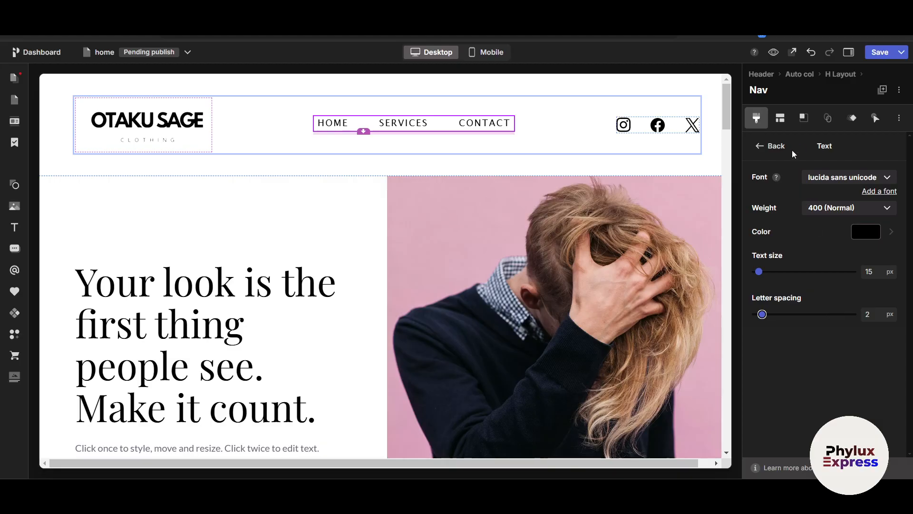
Try the vertical and horizontal layouts for the navigation menu, keep it in a horizontal layout, and adjust the space below it
click(780, 120)
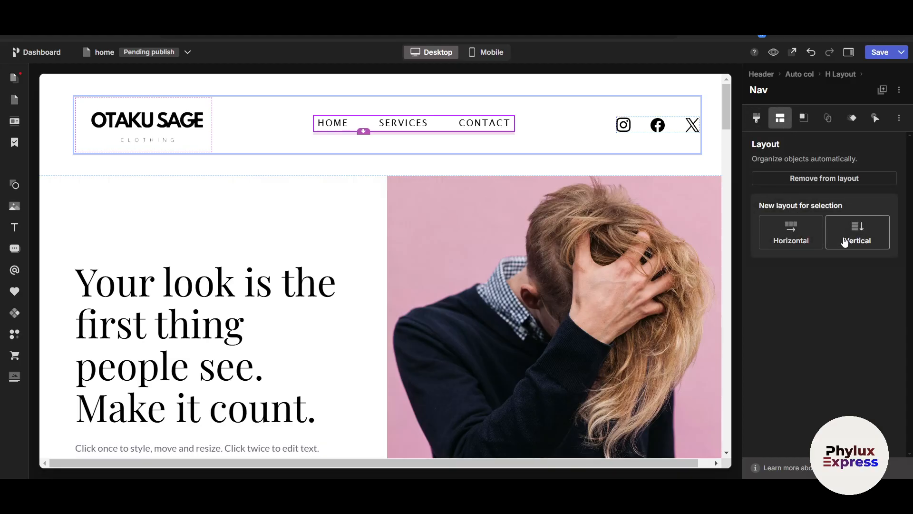
click(845, 242)
click(777, 235)
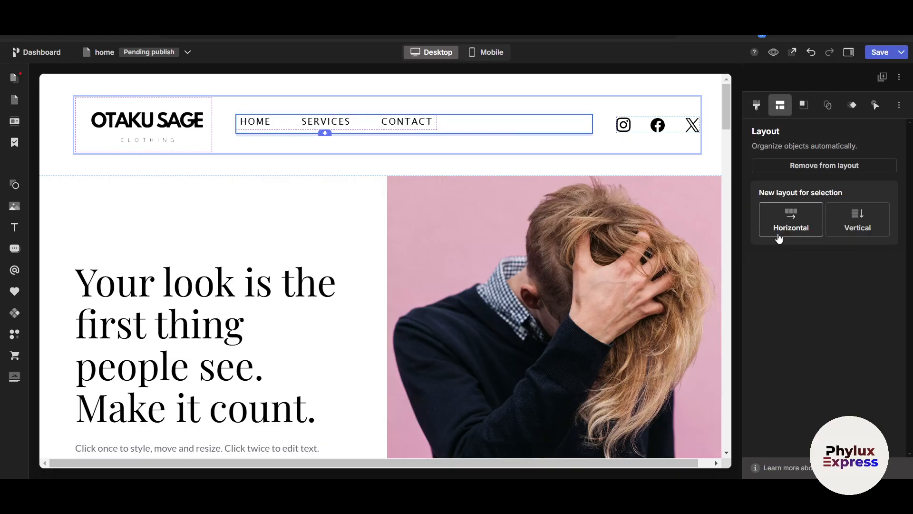
click(756, 104)
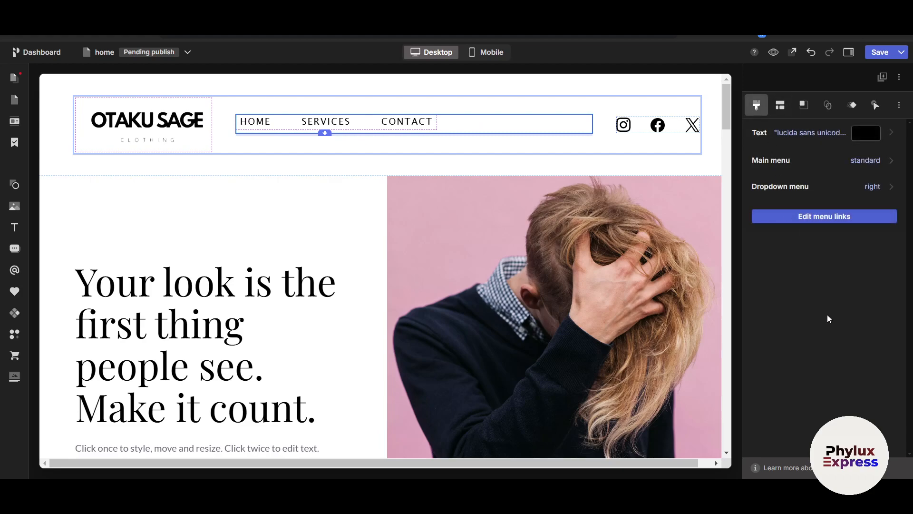
mouse_move(325, 133)
mouse_down()
mouse_move(318, 243)
mouse_move(321, 136)
mouse_up()
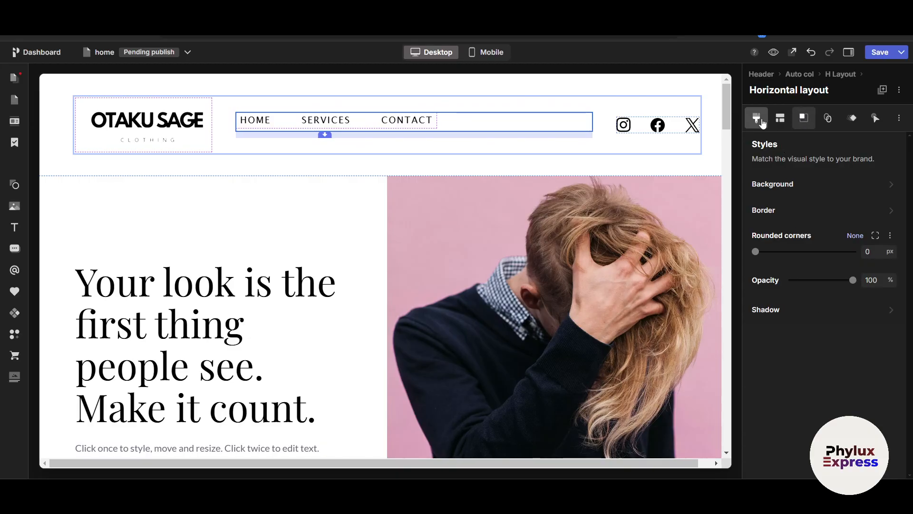
Resize the social icons group to about 133 px wide, trying the Vertical direction and returning it to Horizontal
drag(634, 126, 602, 127)
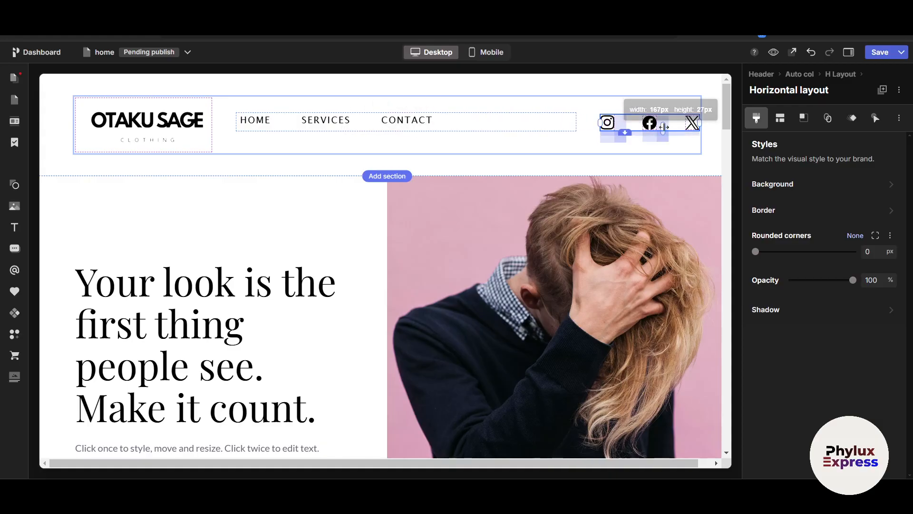
mouse_move(699, 124)
mouse_down()
mouse_move(666, 127)
mouse_move(699, 124)
mouse_up()
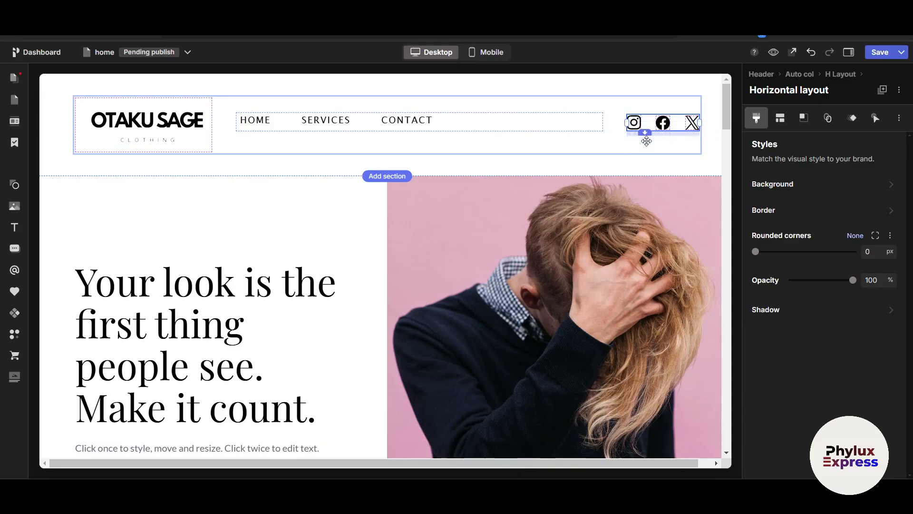
click(780, 119)
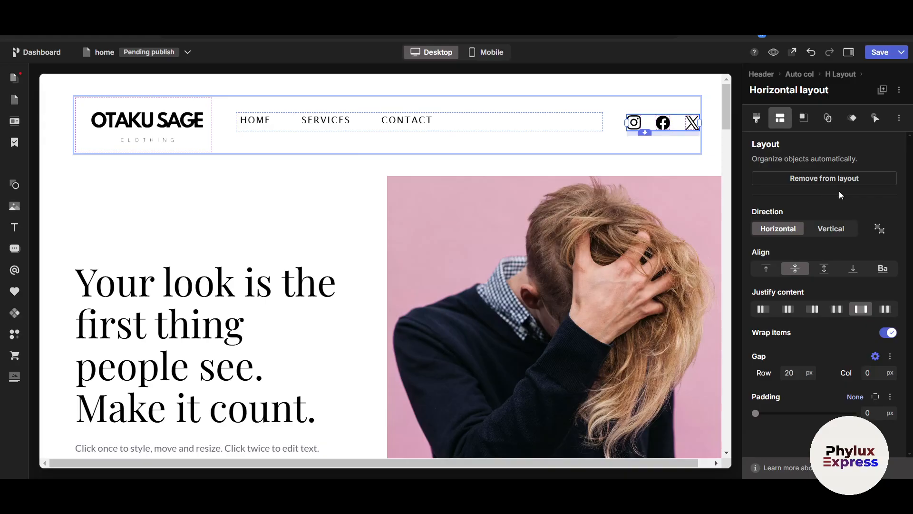
click(825, 225)
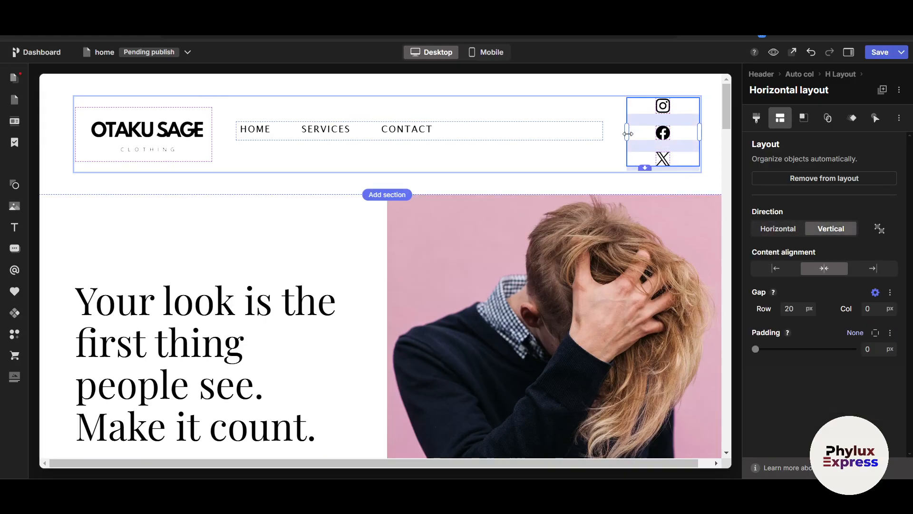
drag(661, 135, 620, 137)
click(781, 229)
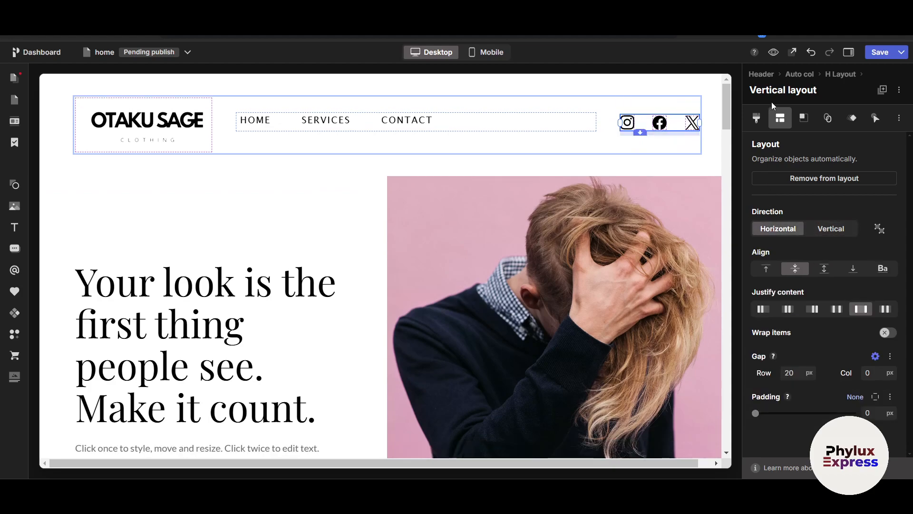
Examine the size and position settings of the social icons group and the navigation menu's layout
click(803, 119)
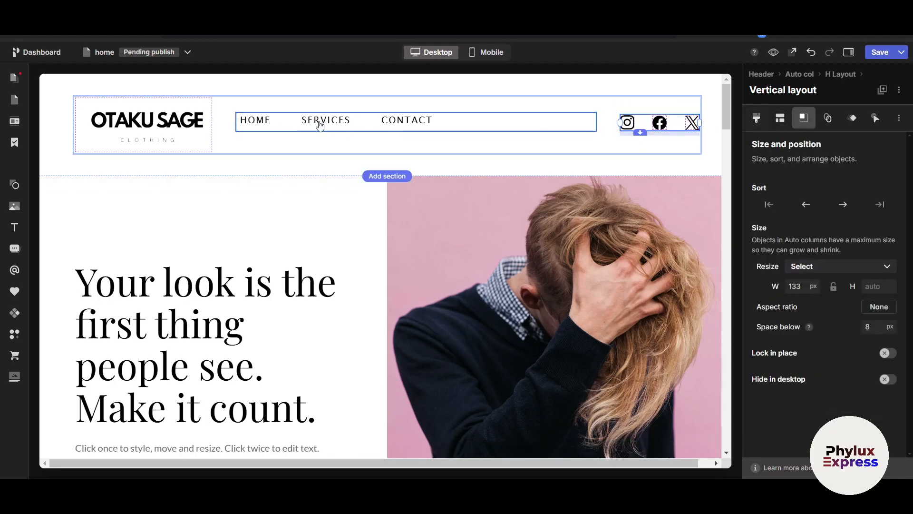
click(274, 121)
scroll(242, 294, down, 3)
scroll(90, 204, up, 2)
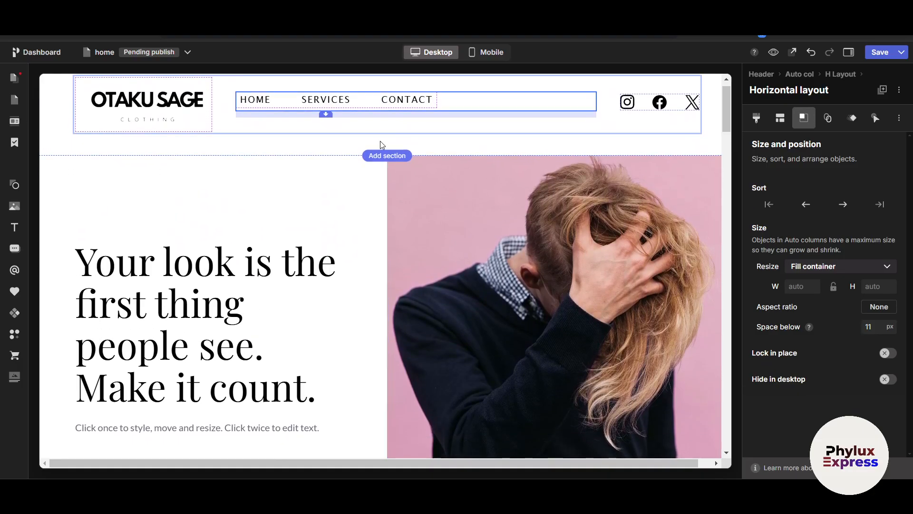
Replace the word "count" with "less" in the hero heading so it reads "Make it less."
scroll(520, 220, down, 2)
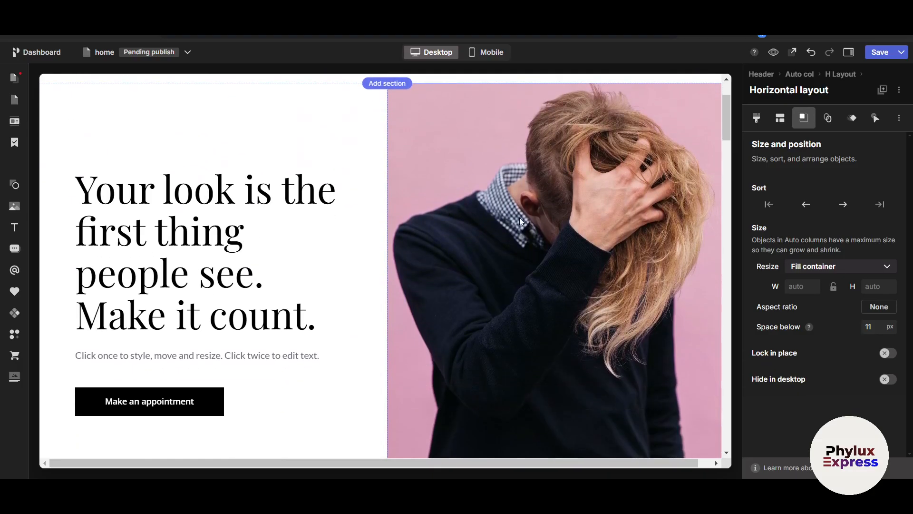
click(195, 162)
click(185, 217)
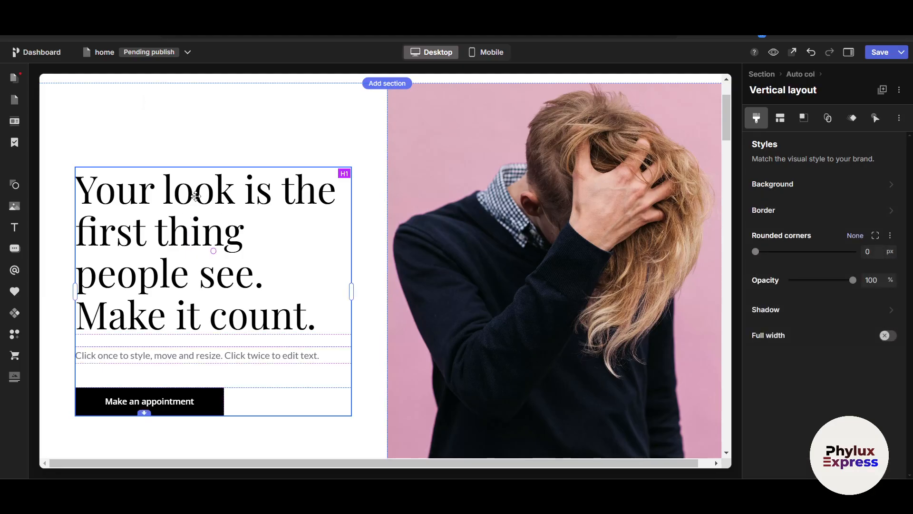
click(288, 314)
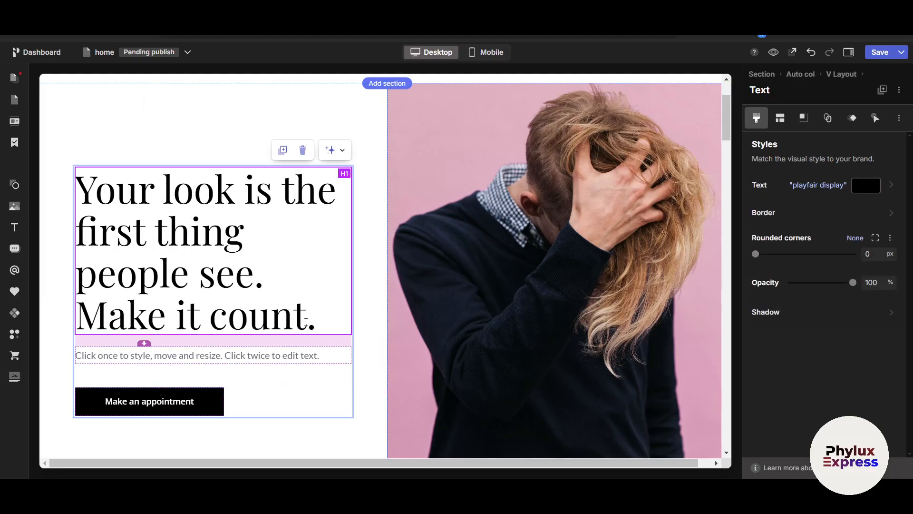
click(320, 323)
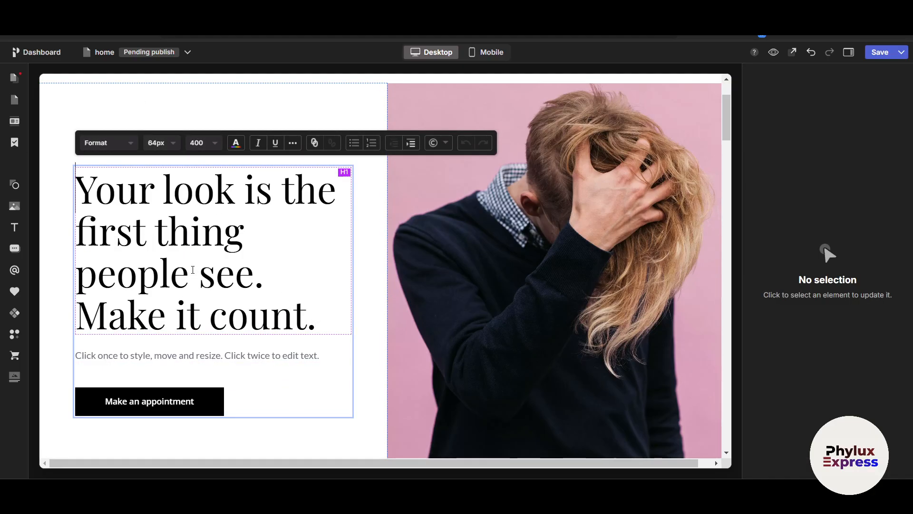
double_click(240, 320)
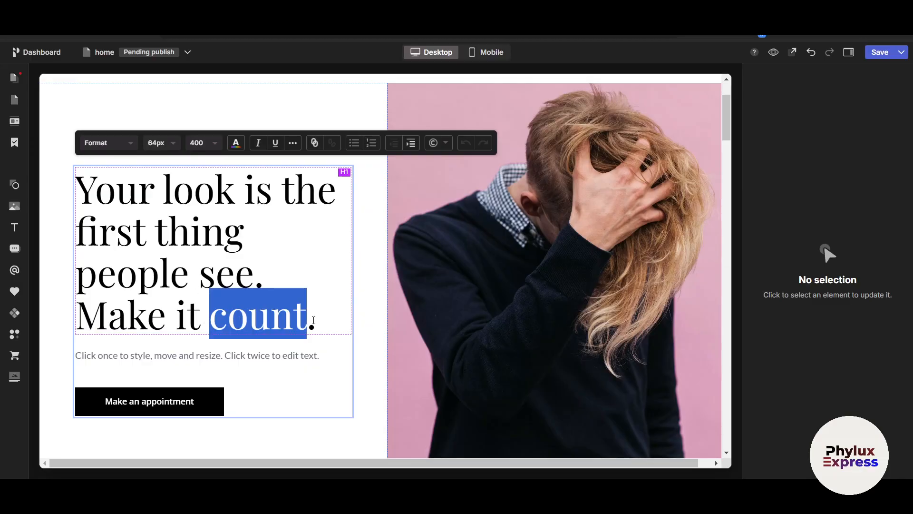
text(less)
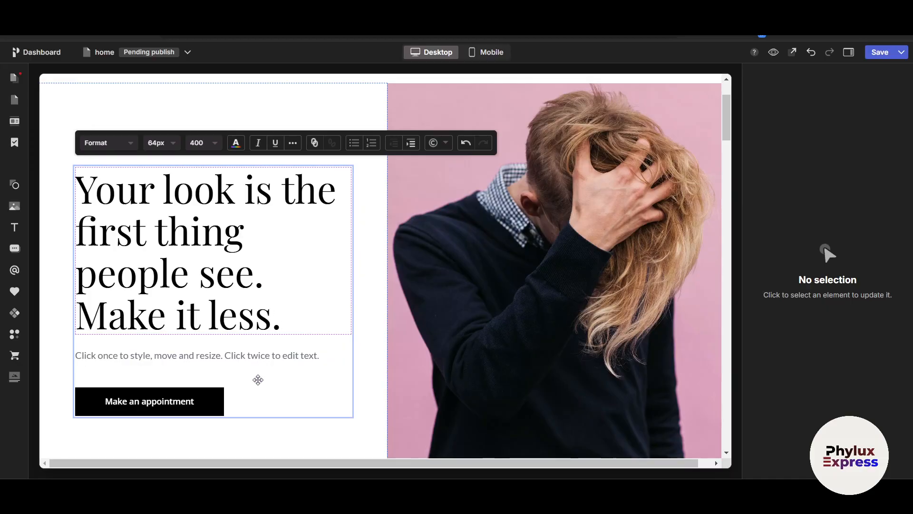
Delete the small text line between the hero heading and the Make an appointment button
scroll(257, 379, down, 1)
click(189, 337)
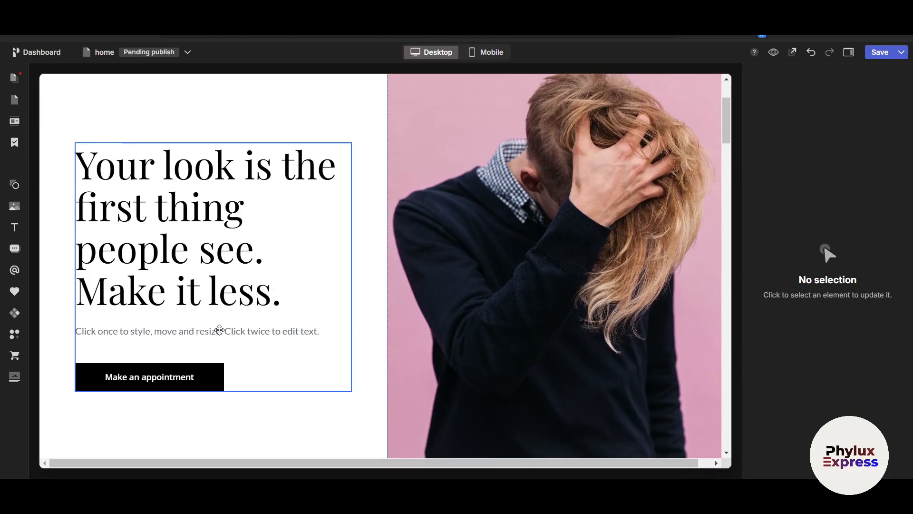
click(205, 331)
double_click(205, 331)
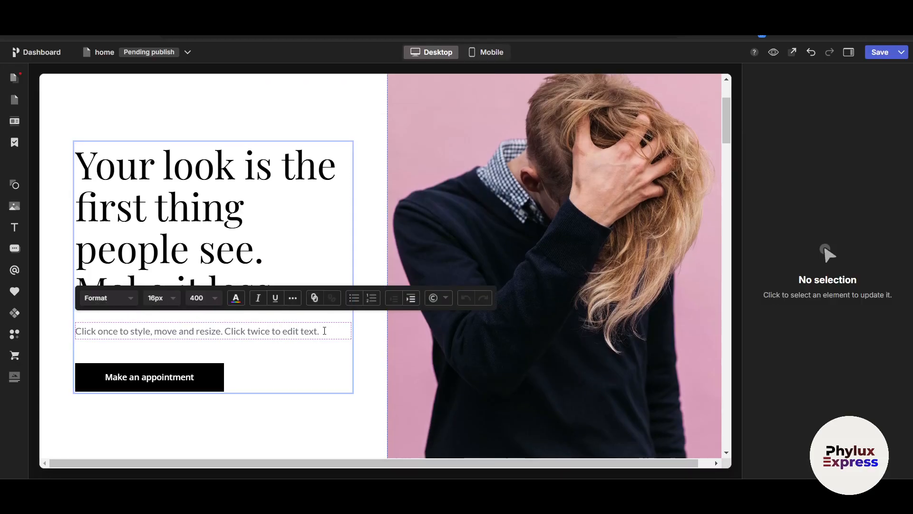
click(262, 369)
click(140, 333)
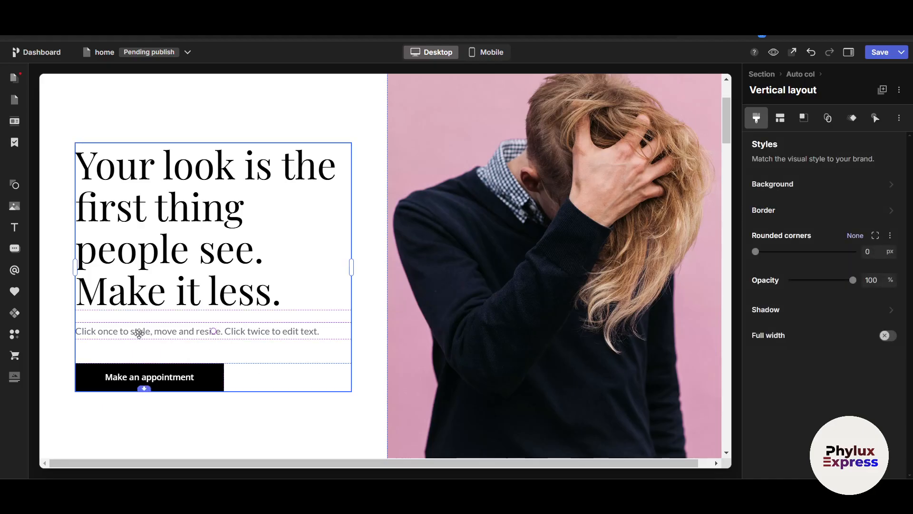
click(140, 333)
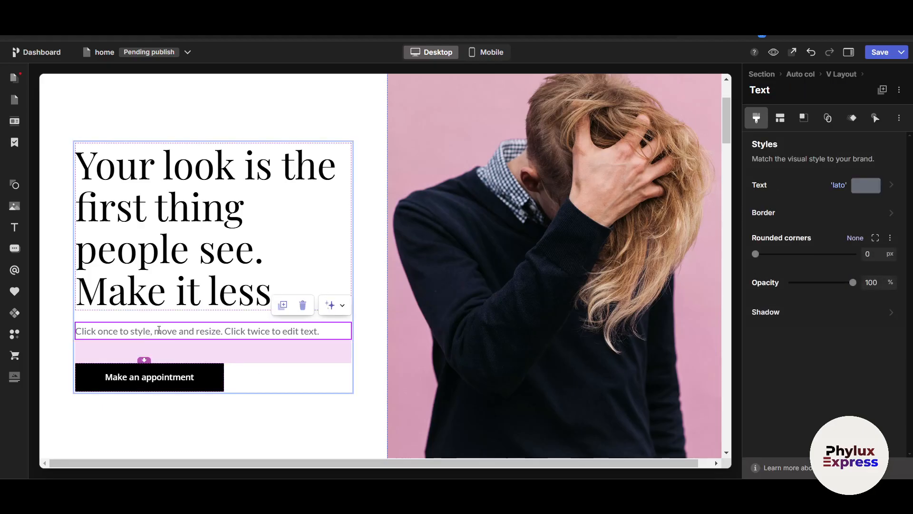
click(297, 312)
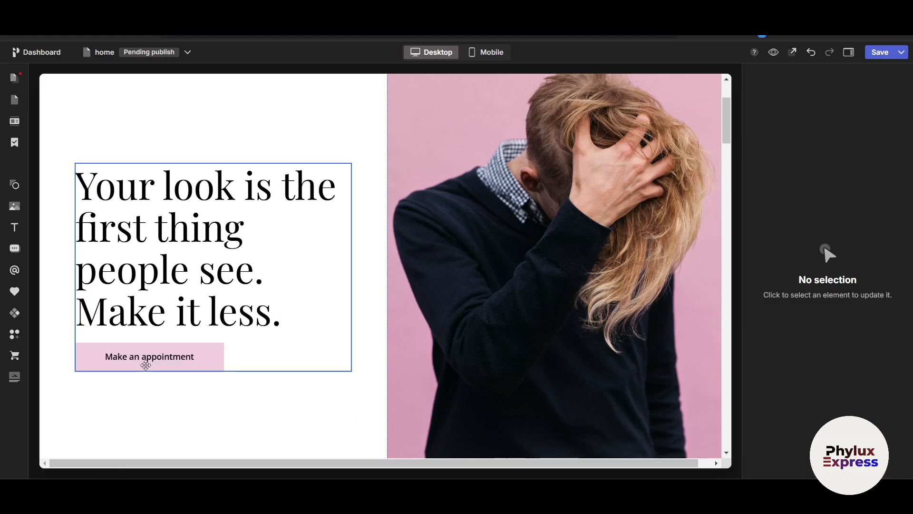
Try moving the heading and button block over the hero photo, and undo the move
click(120, 357)
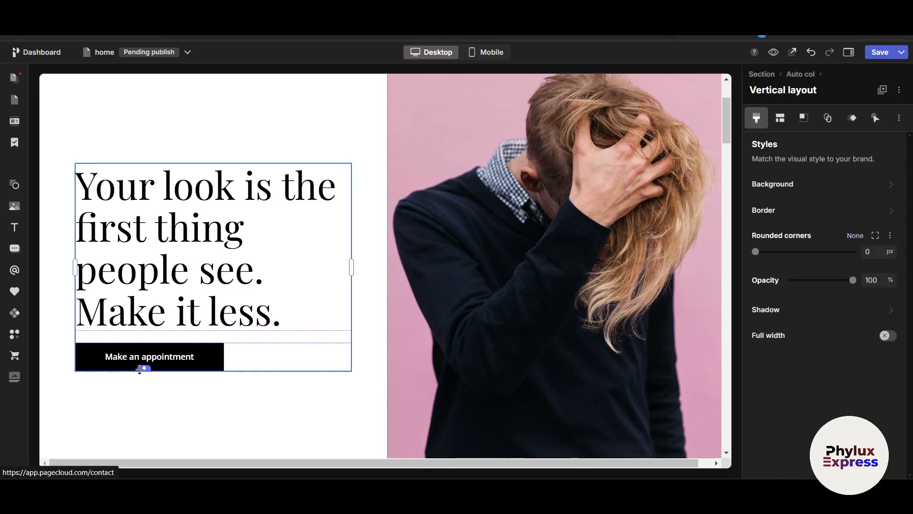
drag(143, 369, 573, 290)
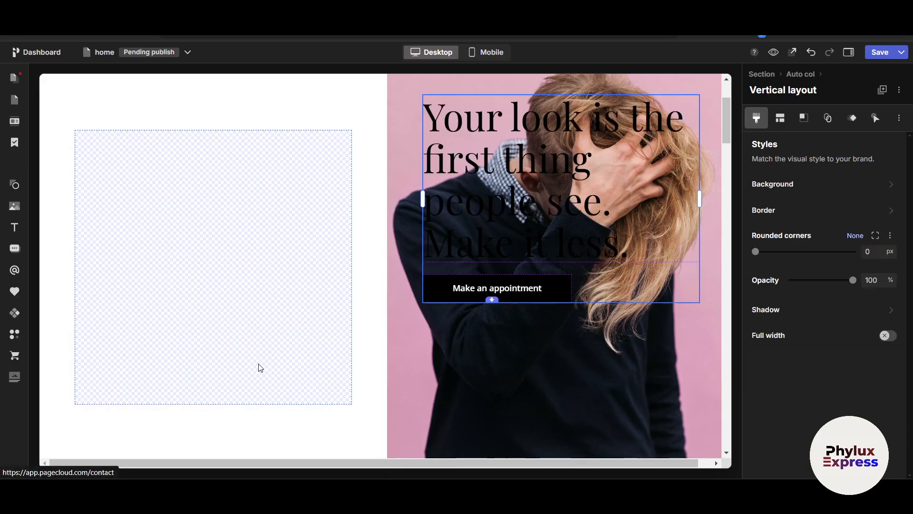
key(ctrl+z)
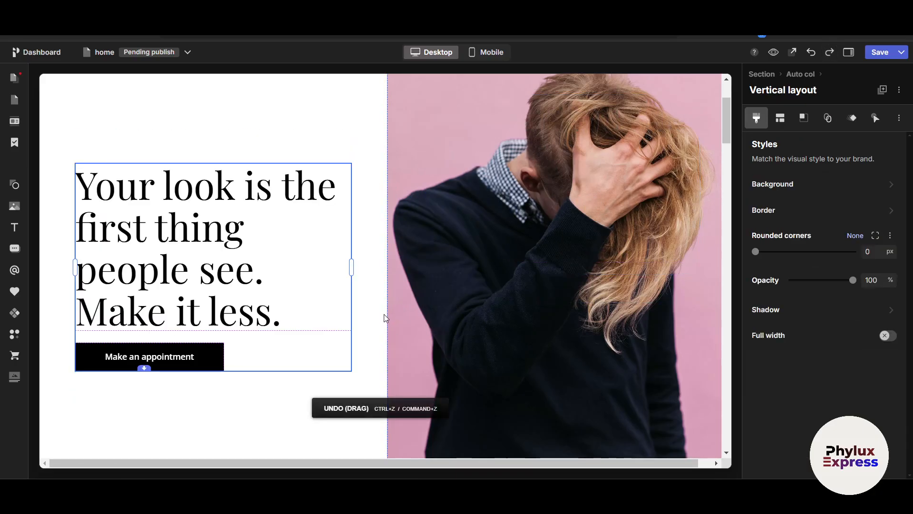
Redo the heading and button block's move over the hero photo, and undo it again
click(827, 54)
click(809, 54)
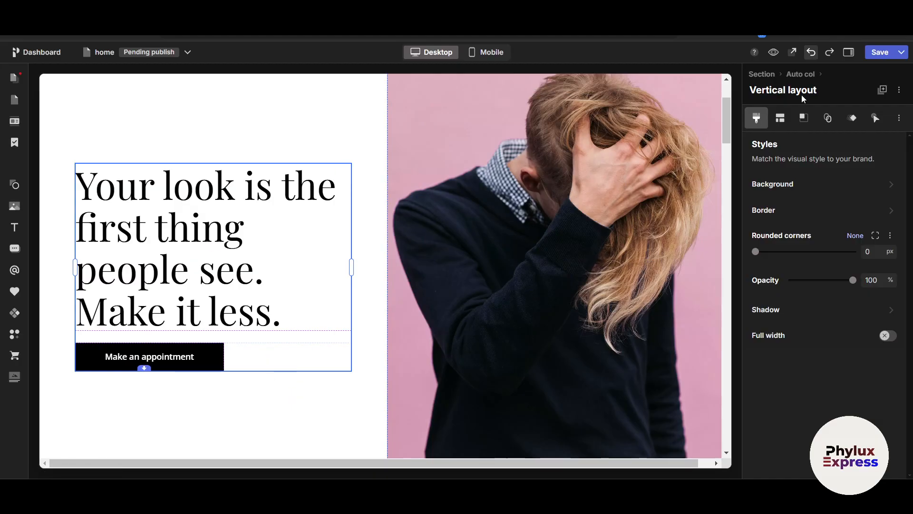
click(833, 57)
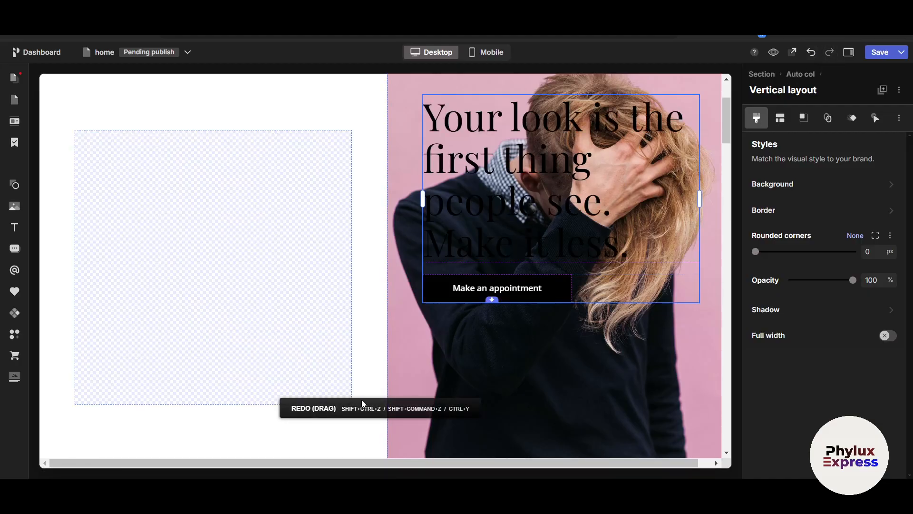
click(810, 53)
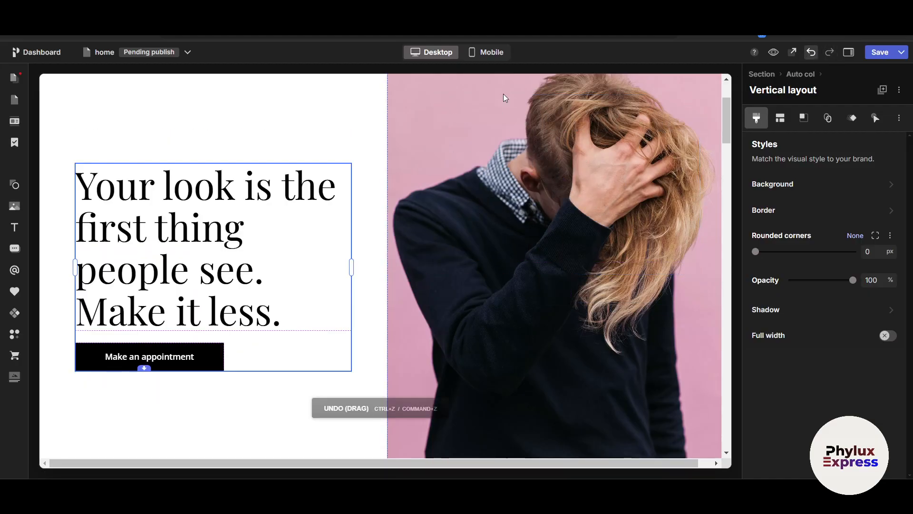
Round the Make an appointment button's corners to 23 px and set its normal-state opacity to 72%
click(137, 357)
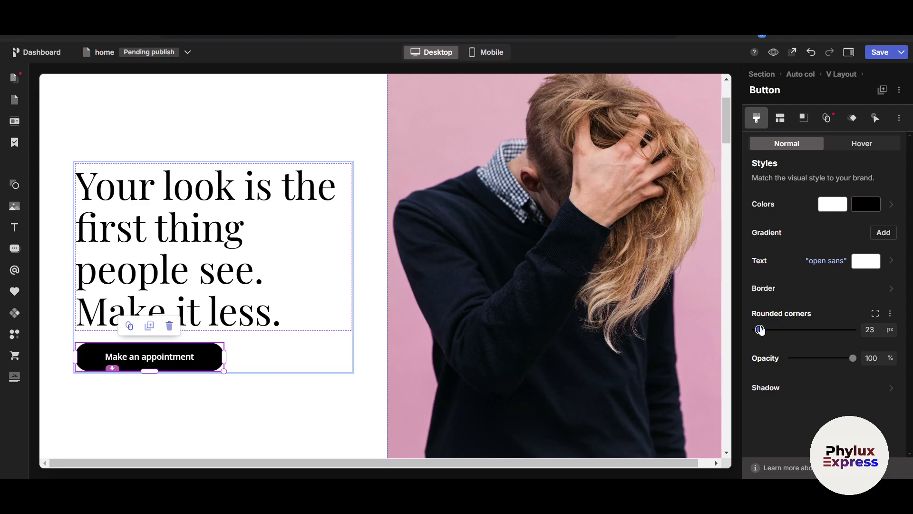
drag(855, 360, 837, 361)
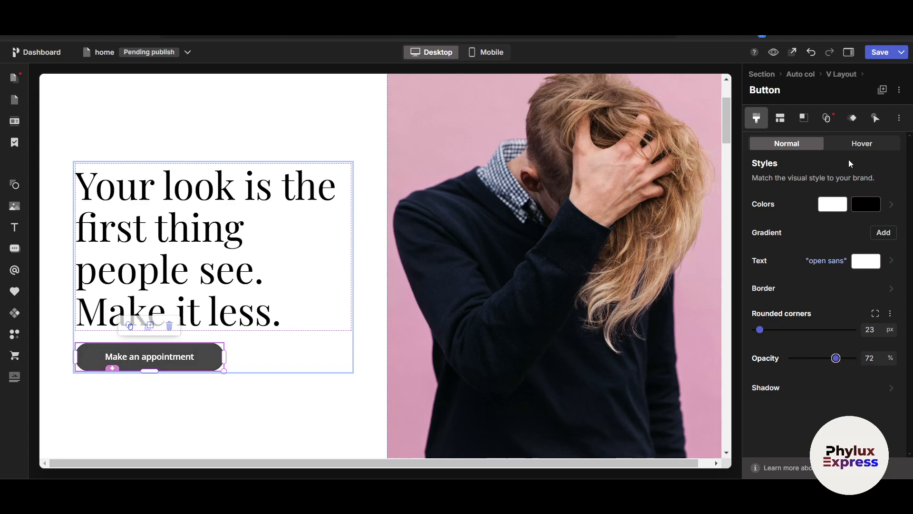
click(857, 145)
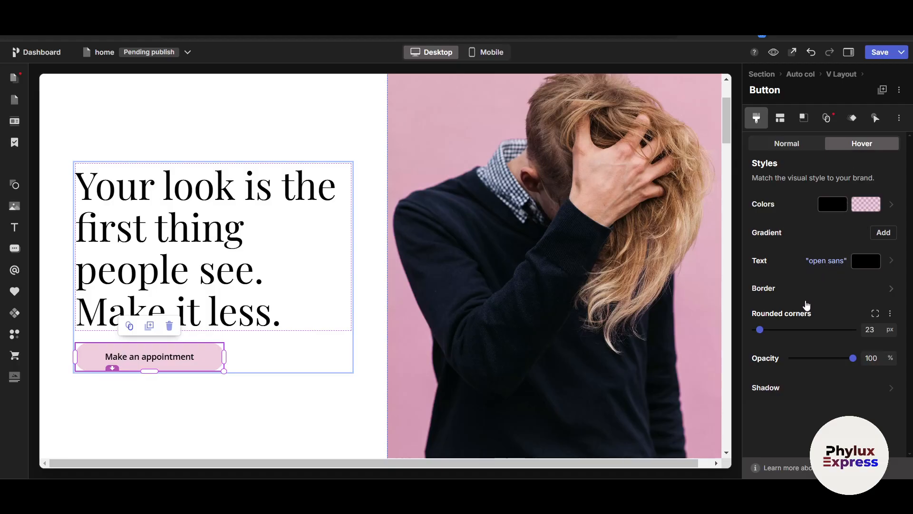
Link the Make an appointment button to the store page, keeping it opening in the current tab, and update the link
click(779, 119)
click(811, 122)
click(827, 119)
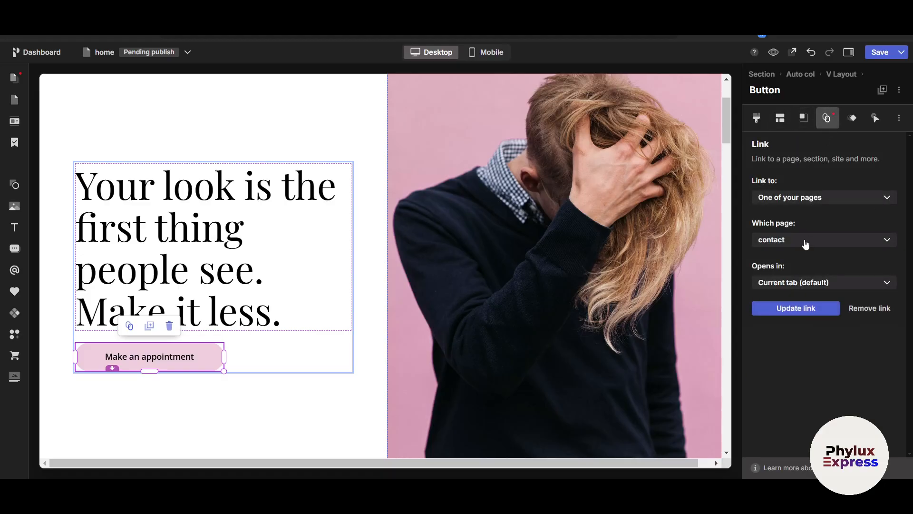
click(815, 247)
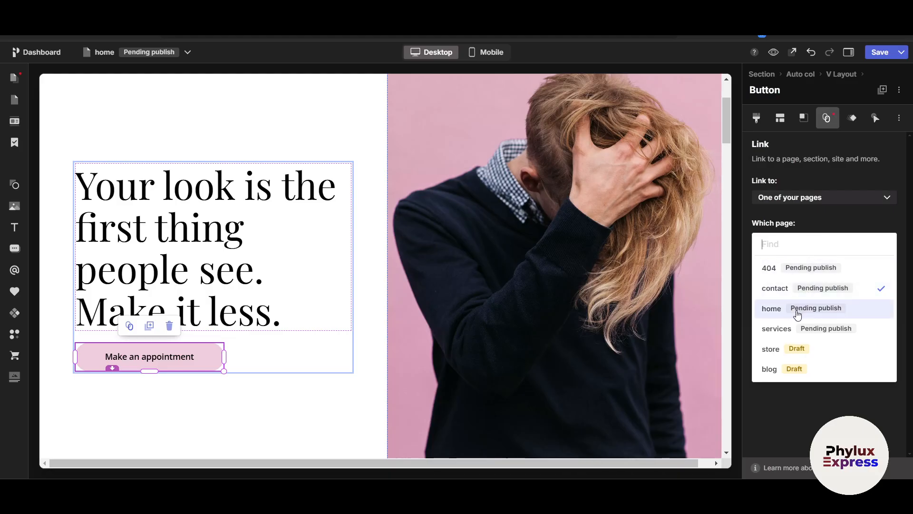
click(777, 347)
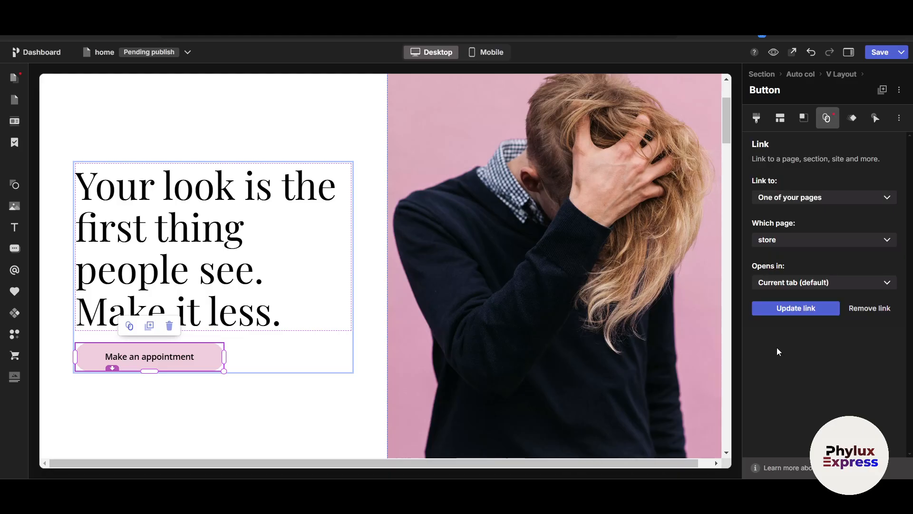
click(804, 314)
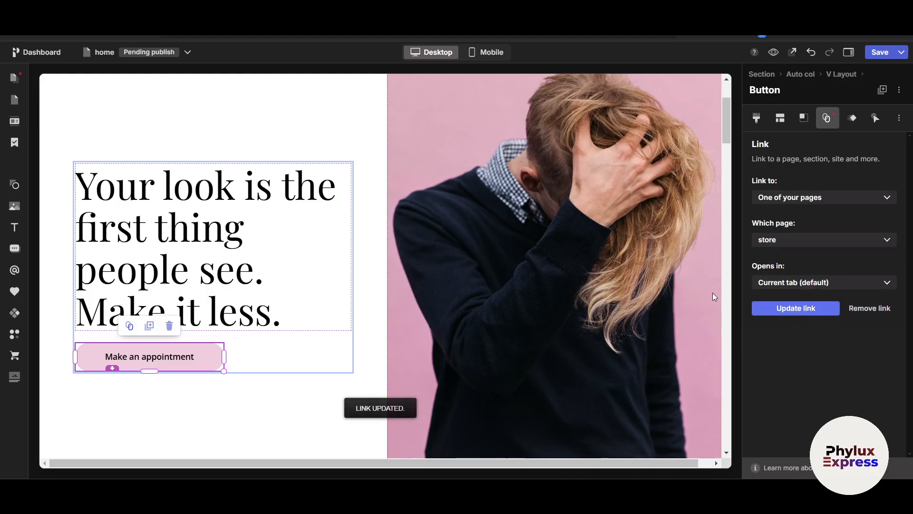
Change the hero button's label to "Shop Now !"
click(147, 356)
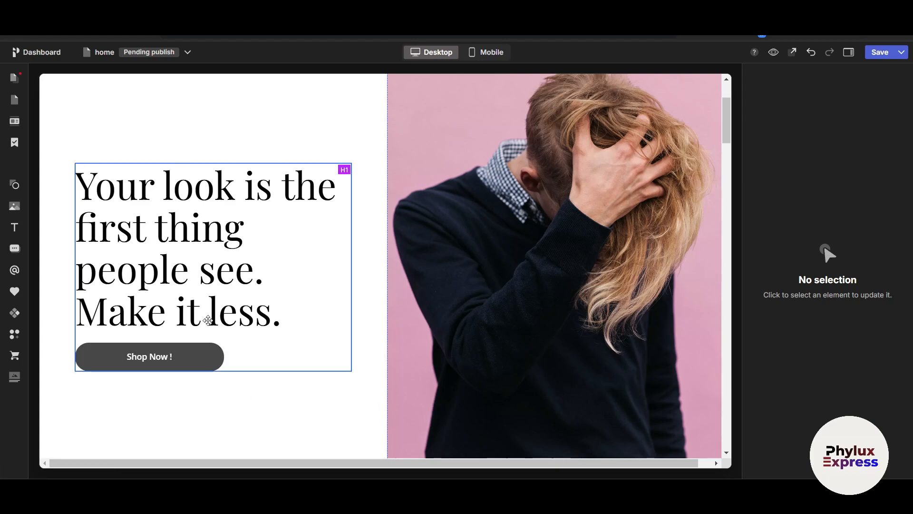
scroll(202, 370, down, 1)
scroll(203, 369, down, 1)
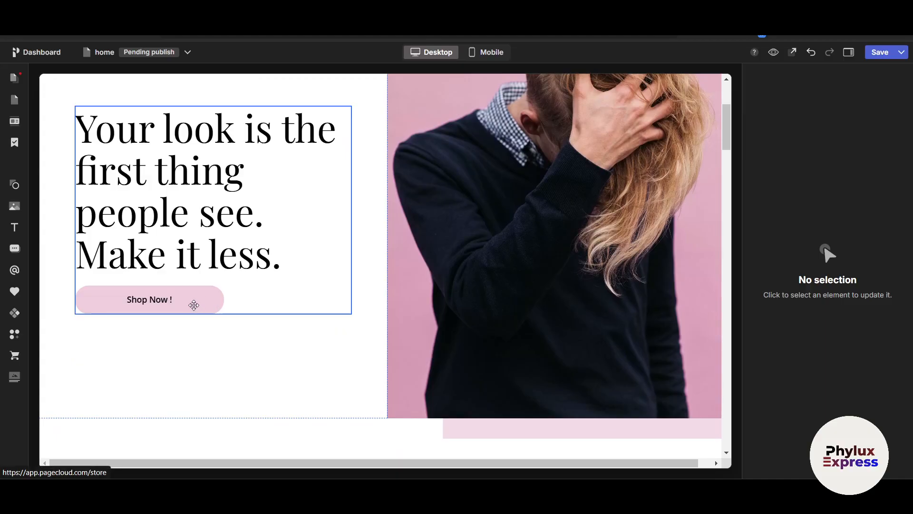
Examine the size, layout and style settings of the heading block and the Shop Now button
click(194, 305)
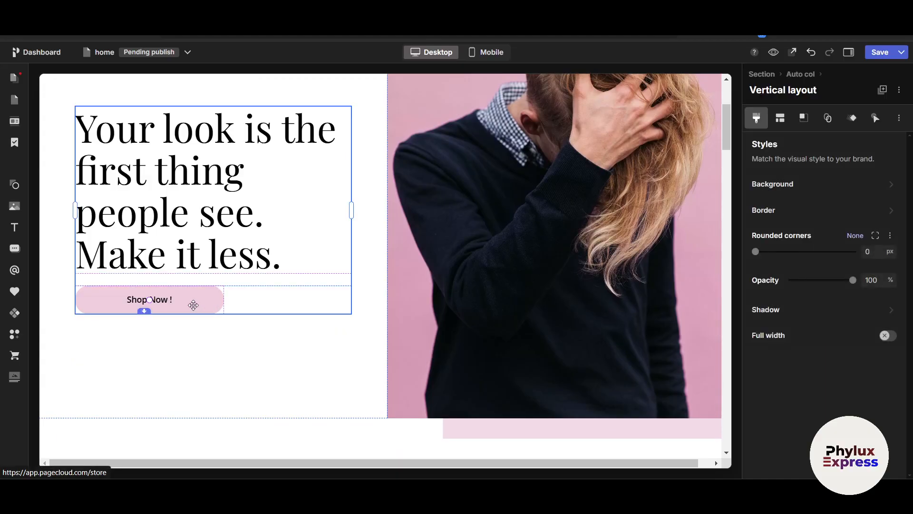
click(842, 119)
click(803, 118)
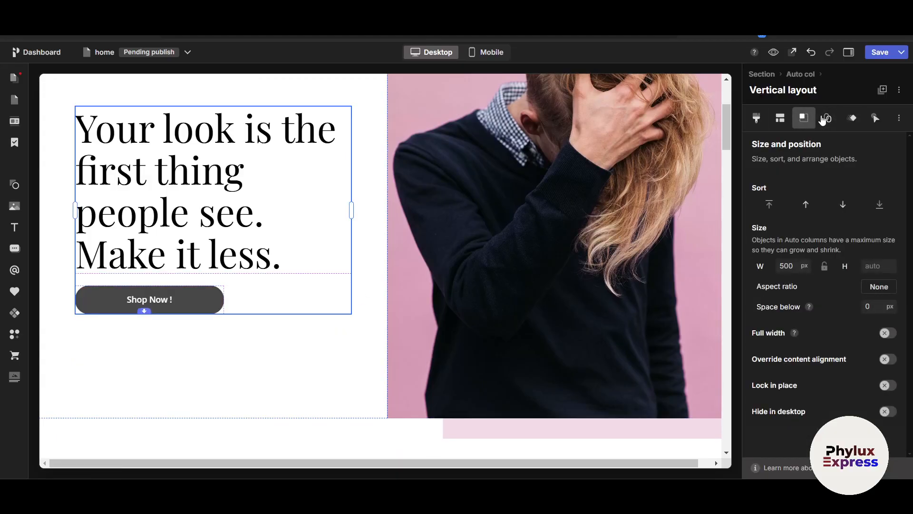
click(874, 118)
click(780, 119)
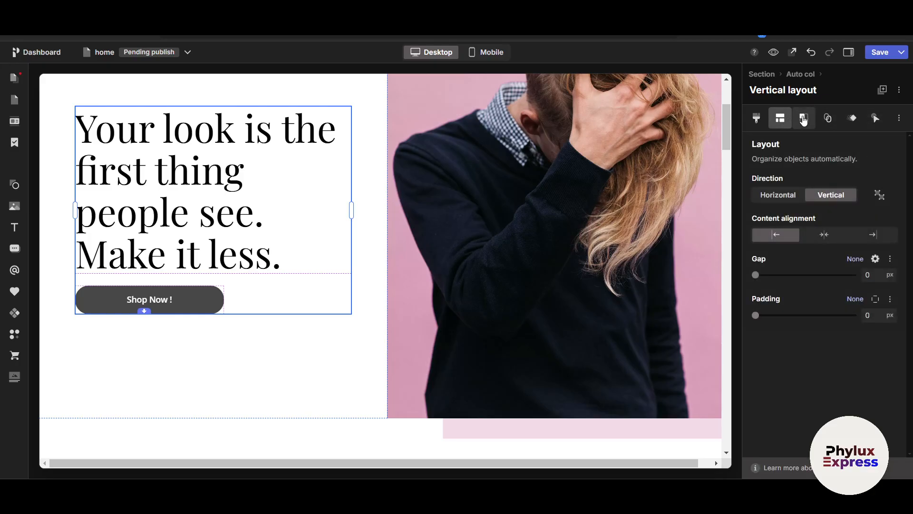
click(803, 119)
click(756, 118)
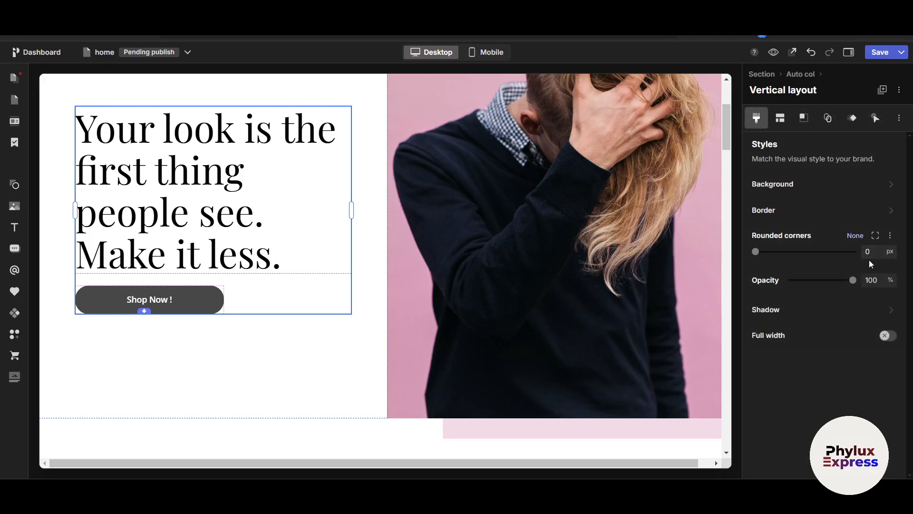
click(199, 303)
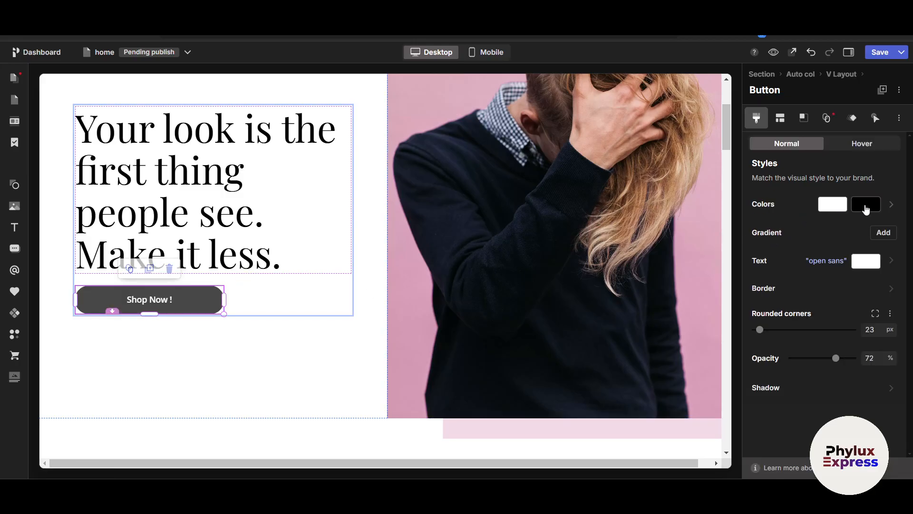
click(779, 118)
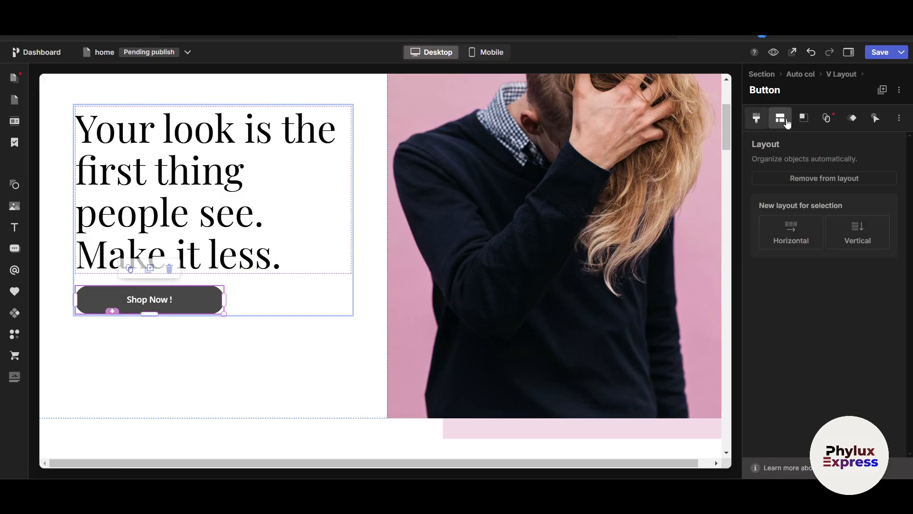
click(756, 118)
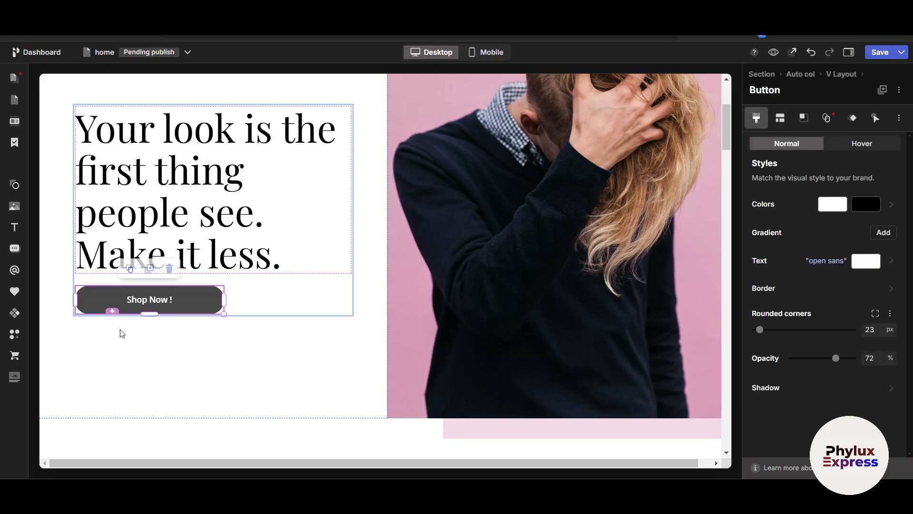
scroll(124, 338, down, 4)
scroll(388, 266, up, 7)
scroll(388, 267, down, 3)
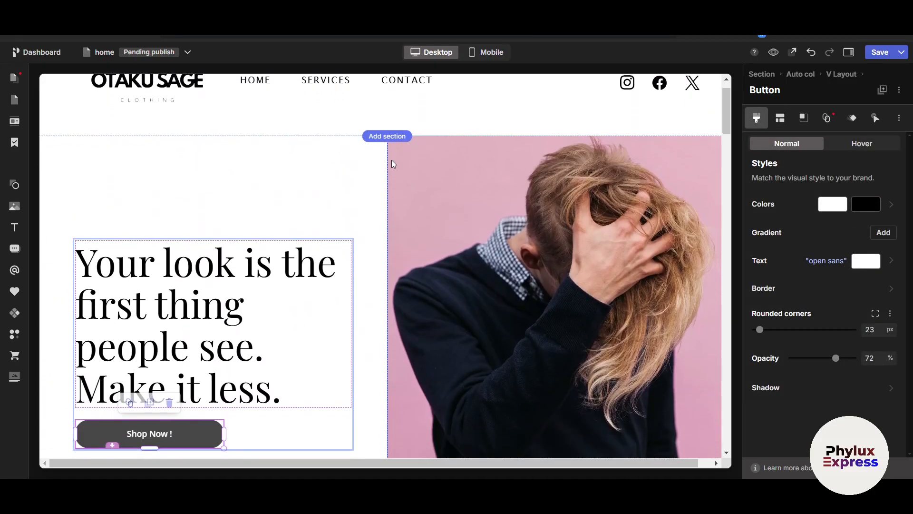
Replace the hero column's background image with the site photo of the woman with long wavy hair on pink
click(546, 243)
scroll(505, 194, up, 2)
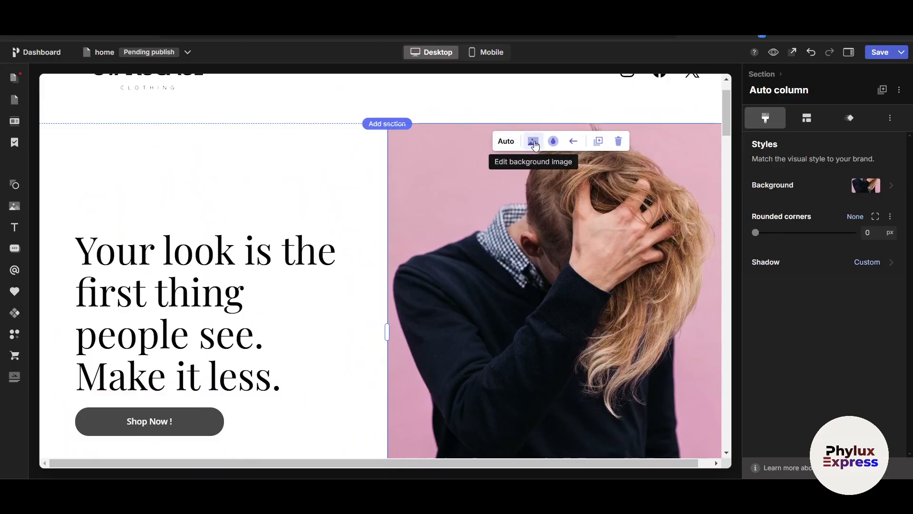
click(858, 190)
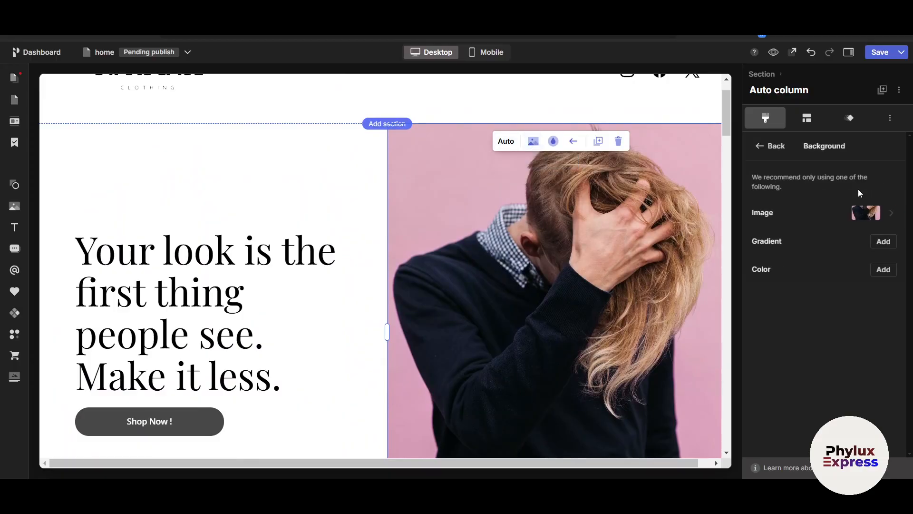
click(862, 212)
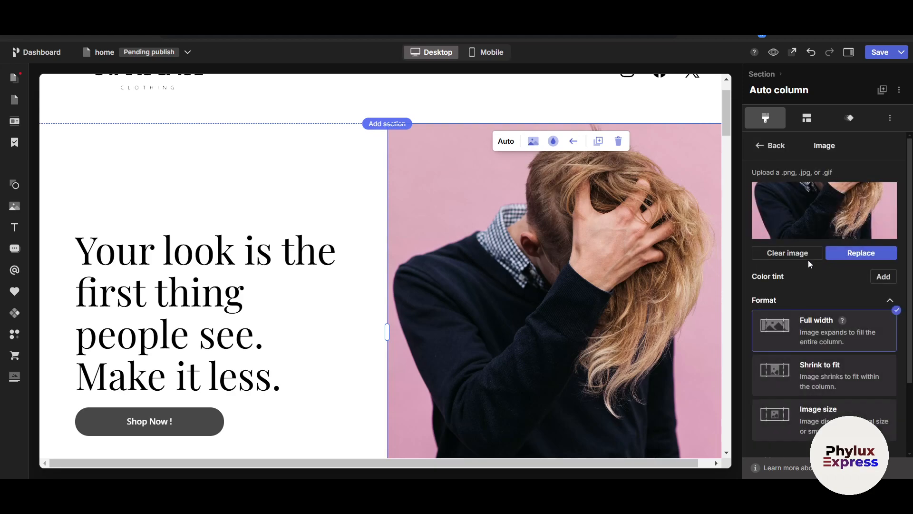
click(860, 257)
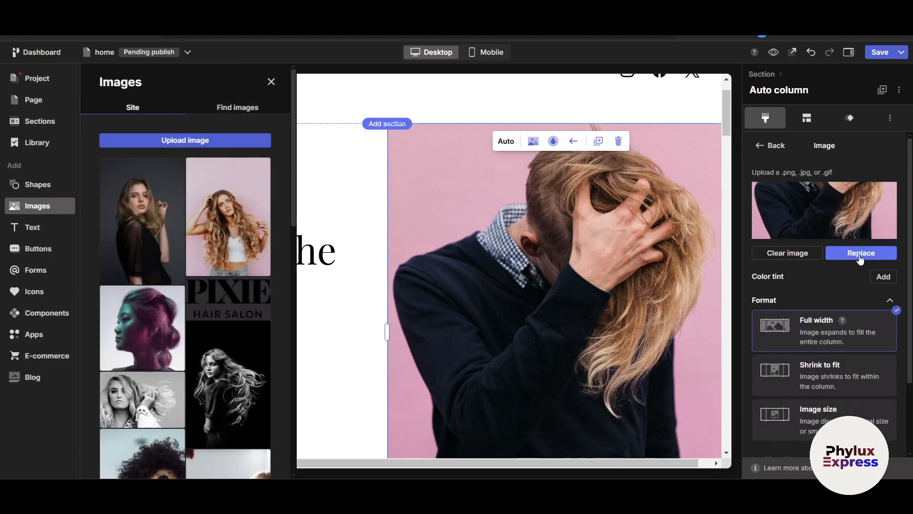
scroll(173, 305, down, 3)
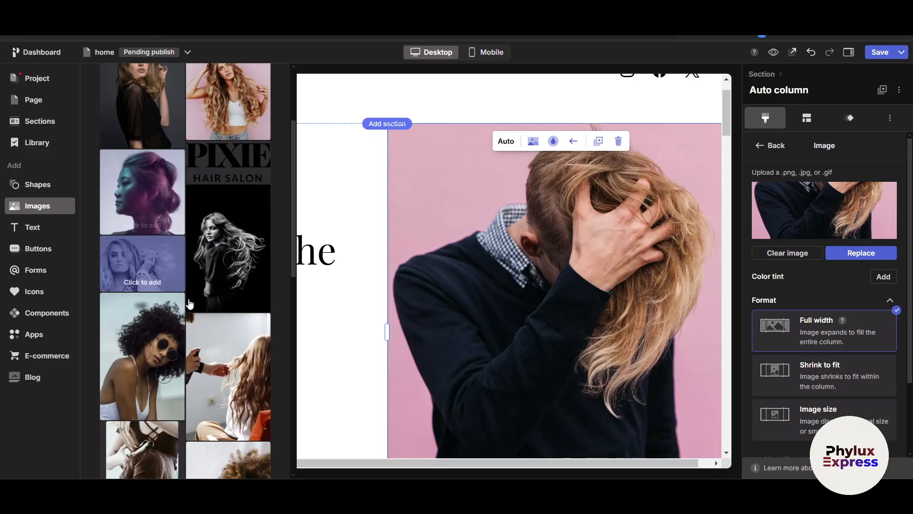
scroll(142, 285, down, 4)
scroll(234, 423, up, 2)
scroll(235, 422, down, 8)
scroll(235, 422, up, 8)
scroll(234, 423, up, 5)
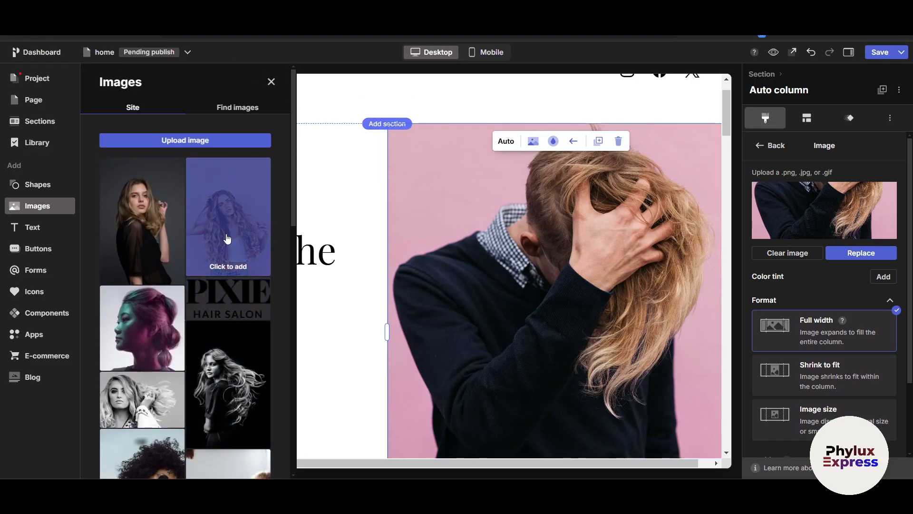
click(228, 234)
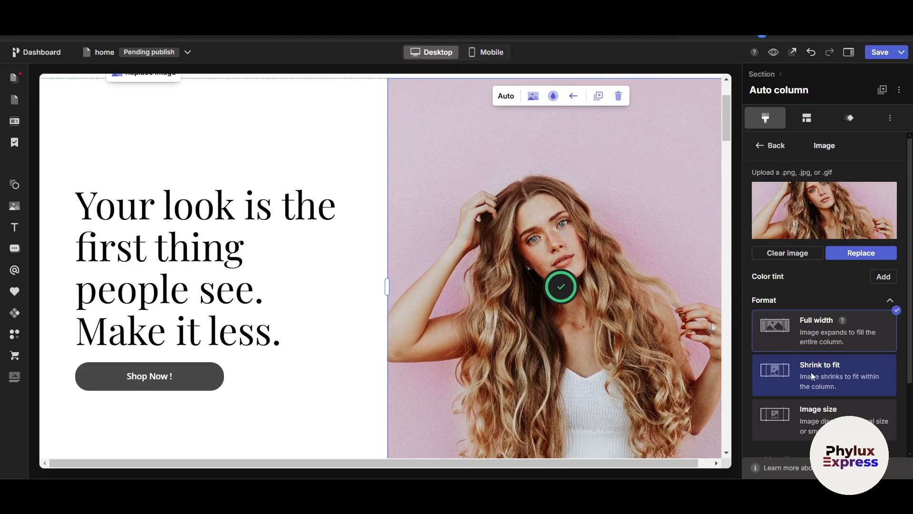
Try the Shrink to fit and Image size formats on the hero background image, including the Scale option
click(814, 372)
click(827, 400)
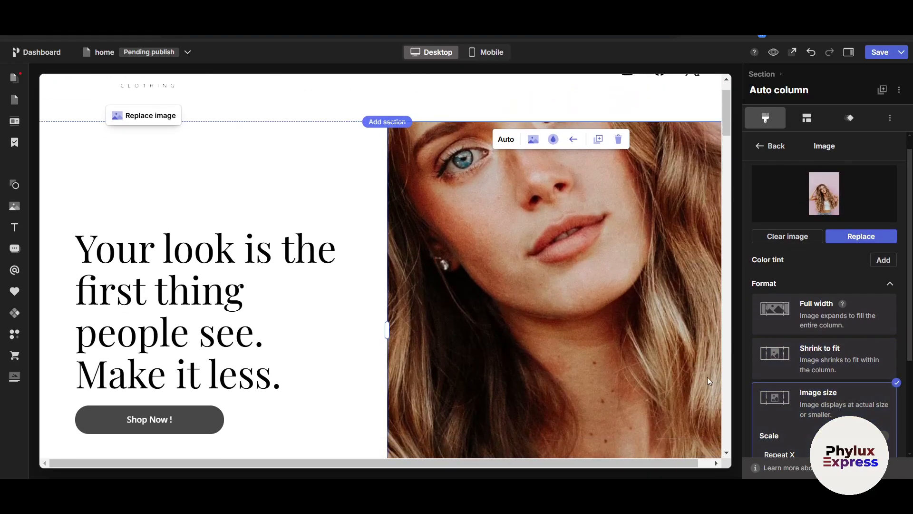
scroll(808, 415, down, 2)
click(881, 364)
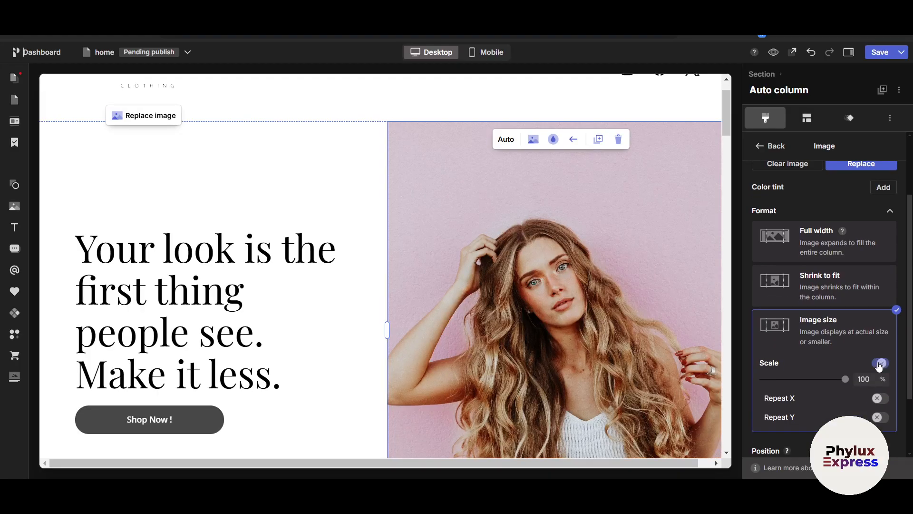
drag(836, 381, 883, 382)
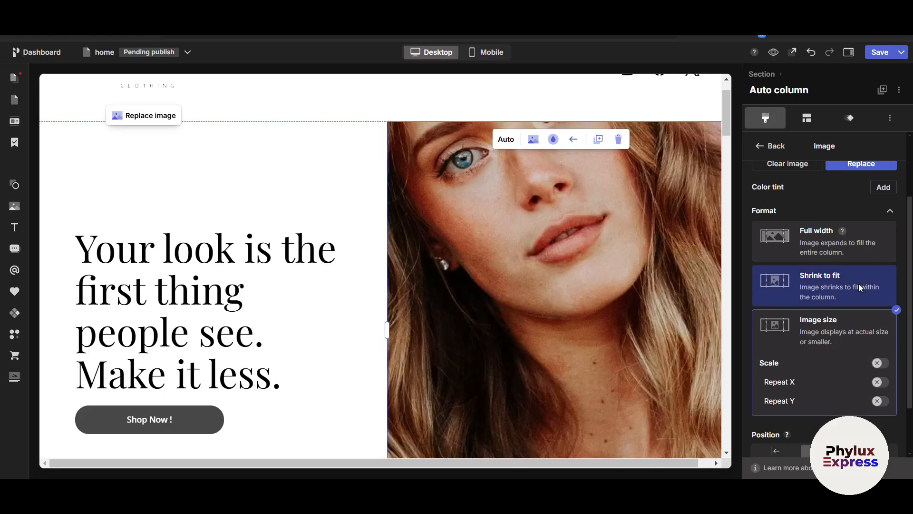
click(857, 283)
Narrow the hero photo column by moving its divider toward the photo, and set the background image format to Full width
scroll(617, 329, down, 3)
drag(387, 224, 435, 258)
scroll(405, 361, up, 2)
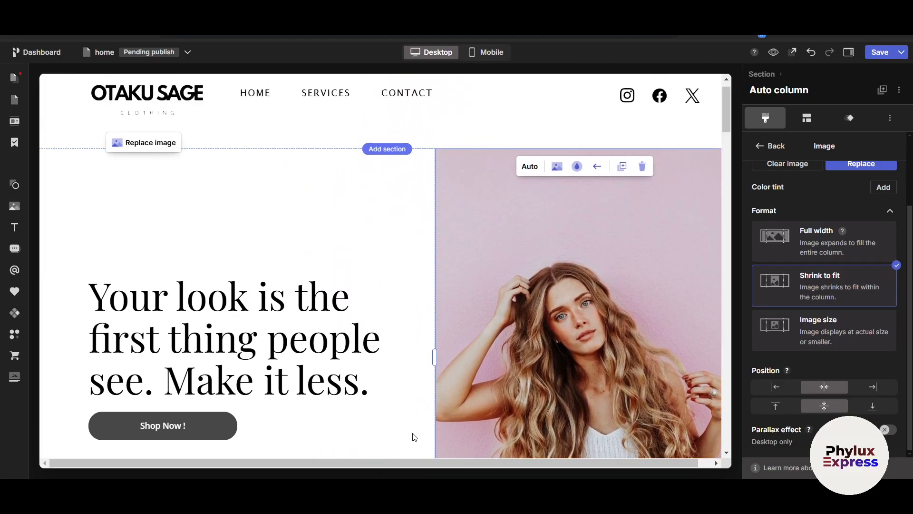
scroll(569, 253, down, 2)
click(799, 236)
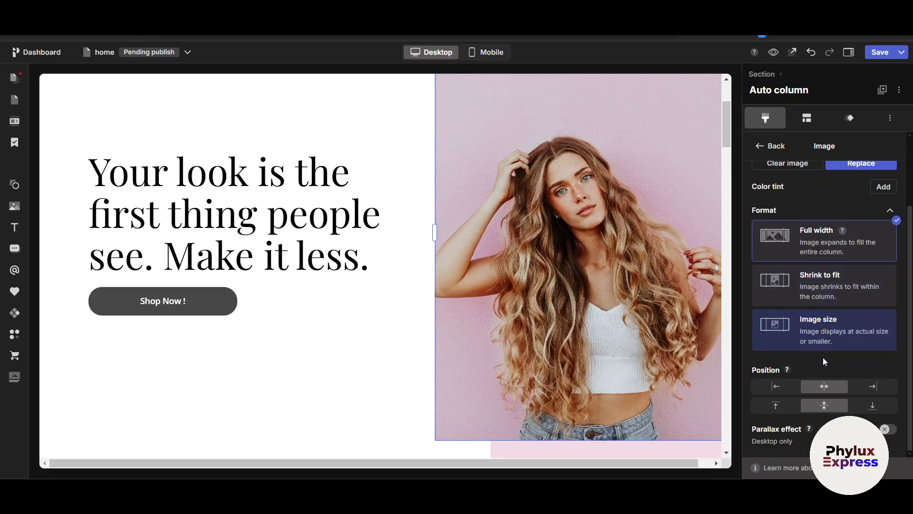
Switch the hero photo column's content layout to Manual and reselect the column
click(806, 118)
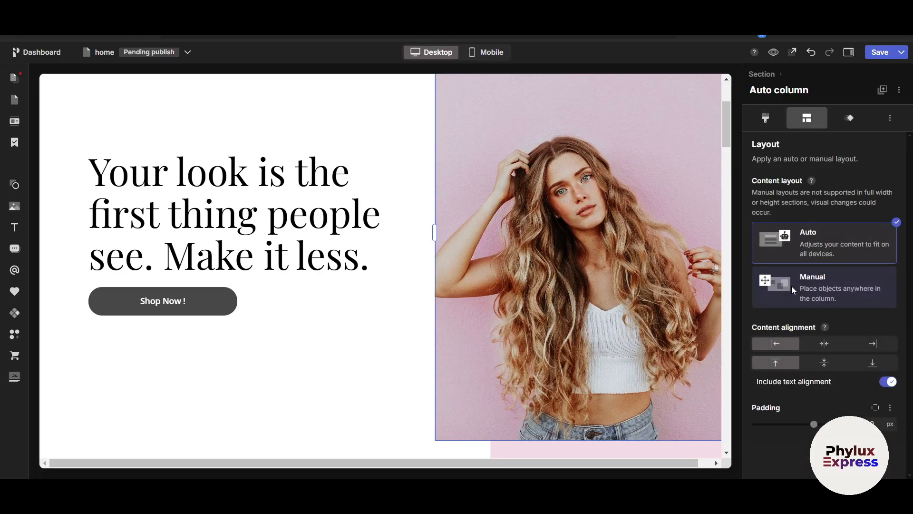
click(835, 292)
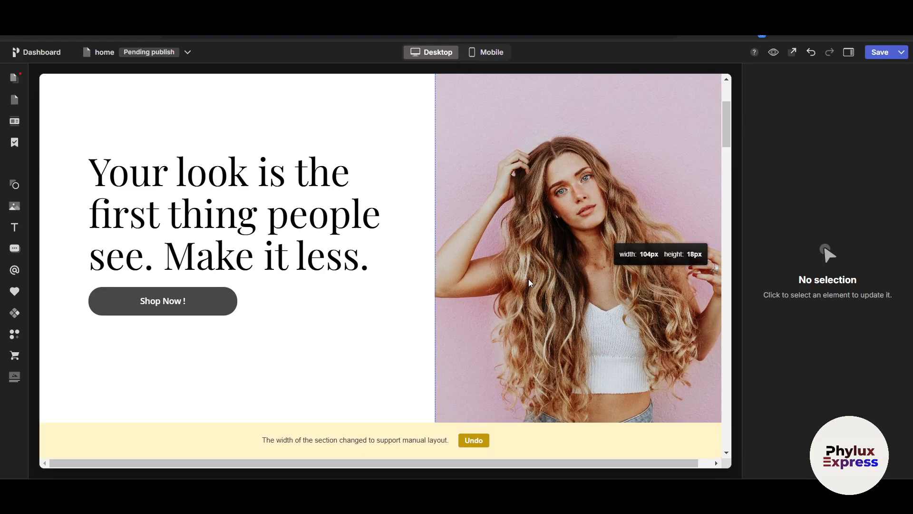
click(568, 289)
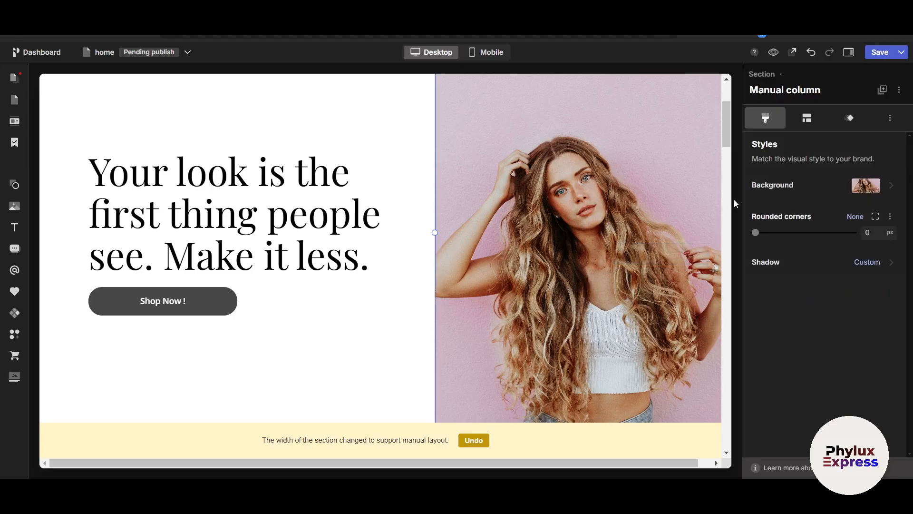
Switch the hero photo column's content layout back to Auto and set its padding to 55 px
click(806, 118)
click(794, 213)
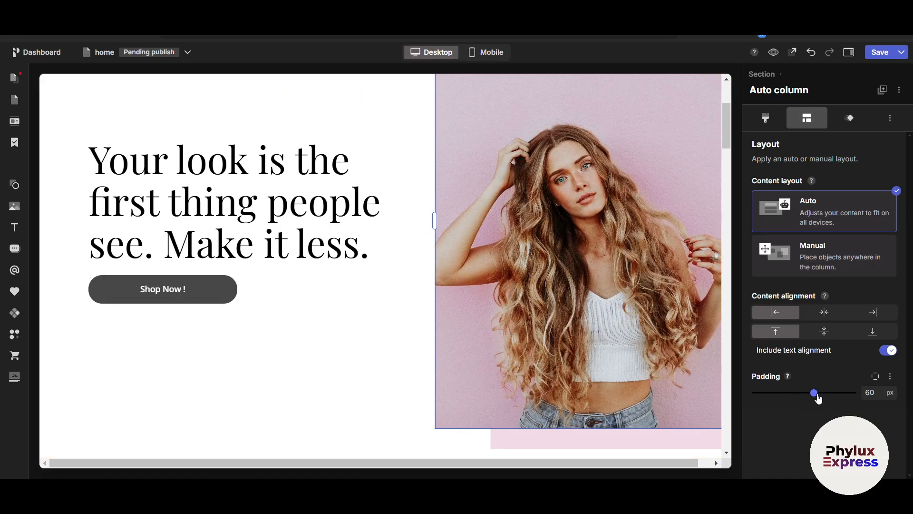
drag(833, 398, 810, 400)
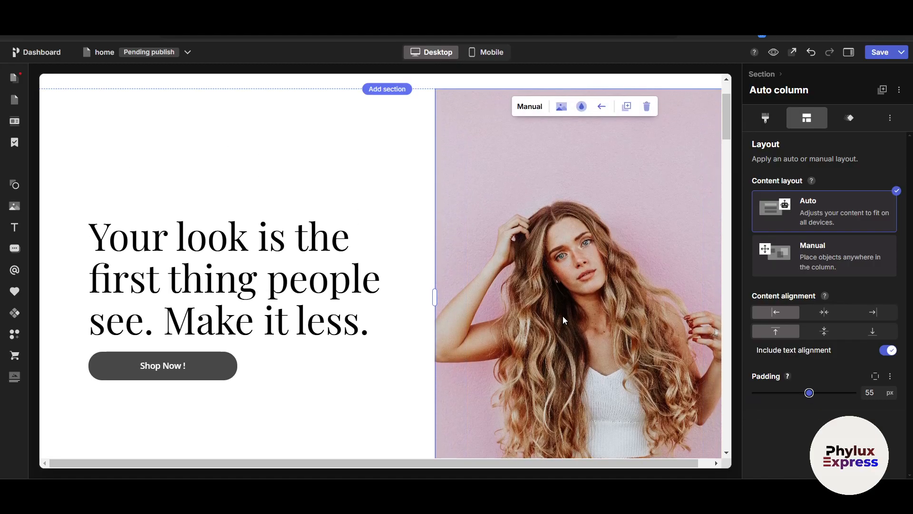
scroll(564, 320, up, 1)
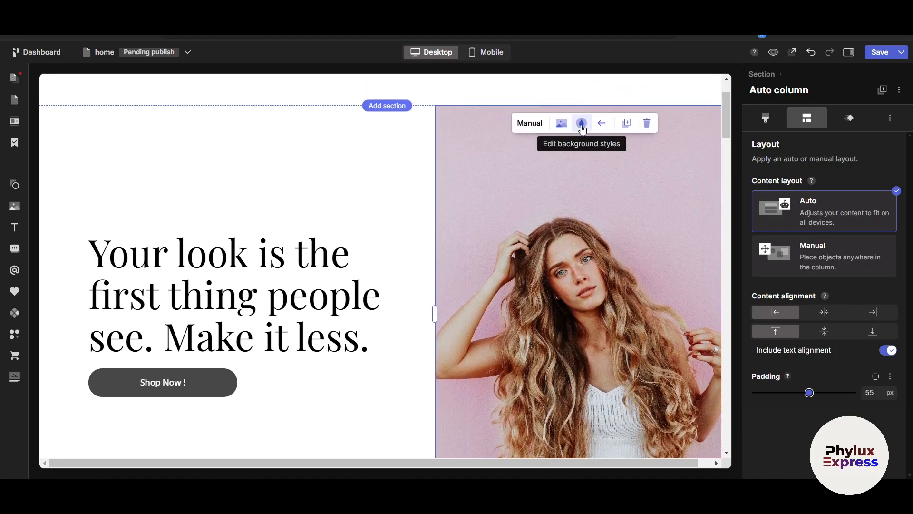
Try a black-to-white gradient background on the hero photo column, turn the gradient off and undo the last change
click(582, 124)
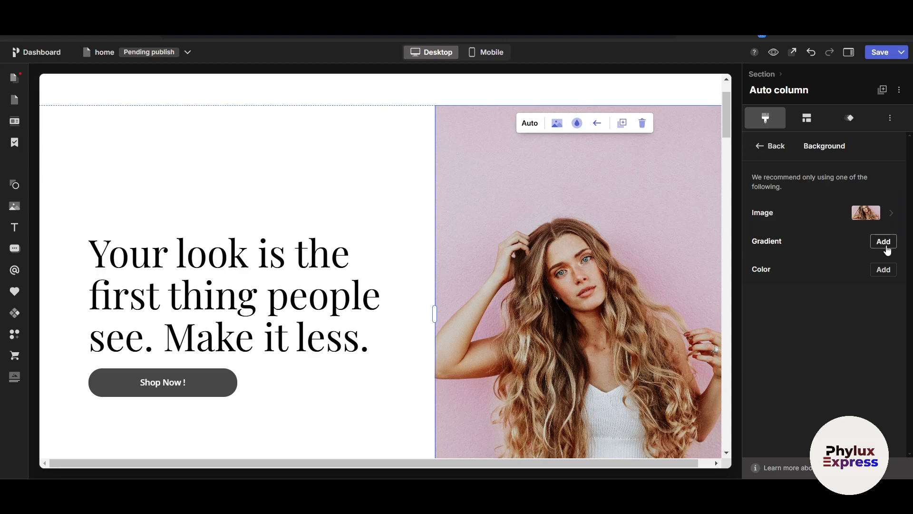
click(885, 243)
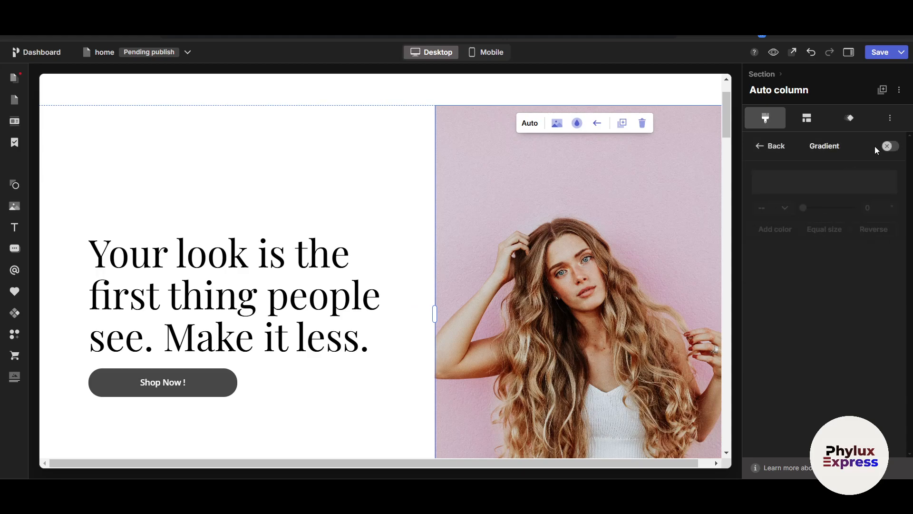
click(889, 146)
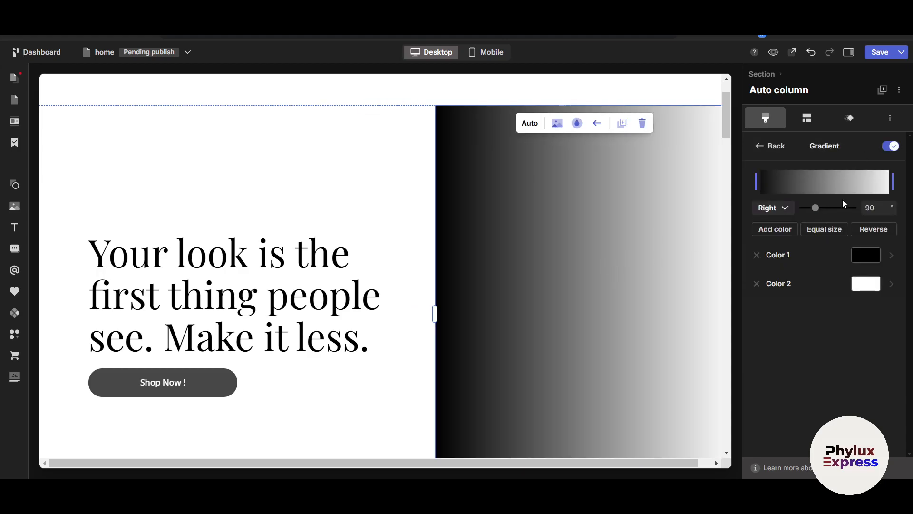
click(891, 147)
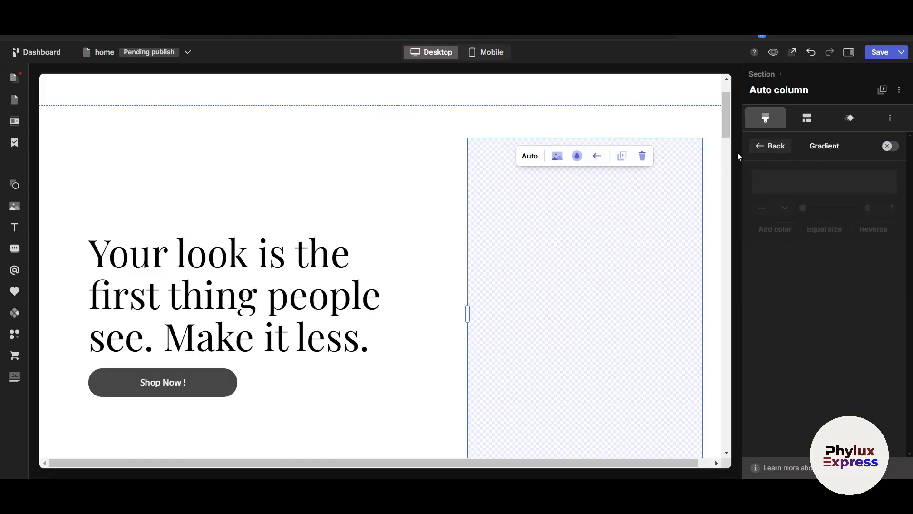
click(810, 54)
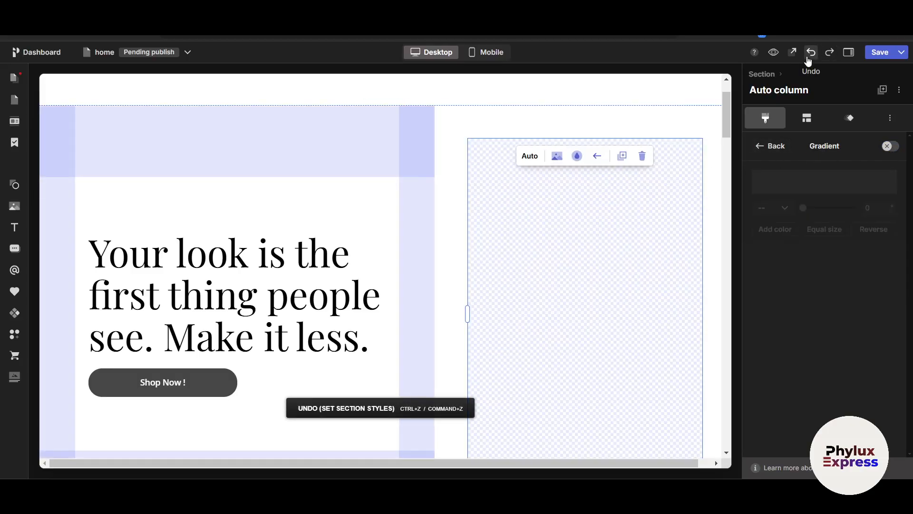
Set the hero column's background to the site photo of the long-haired woman on pink and save the page
click(562, 156)
scroll(225, 317, down, 5)
scroll(225, 317, up, 5)
click(225, 244)
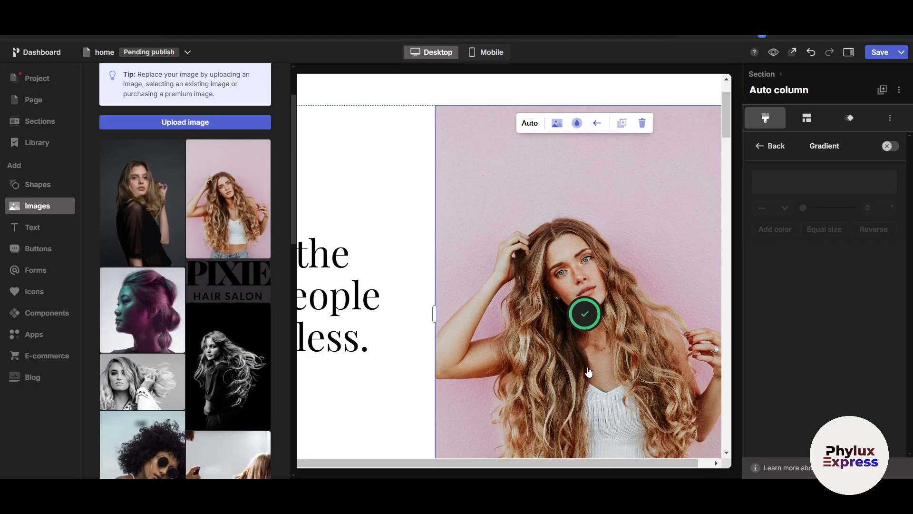
click(880, 52)
Start adding a section between the hero and the two-column category section, and browse the Pixie template's sections
scroll(271, 320, down, 5)
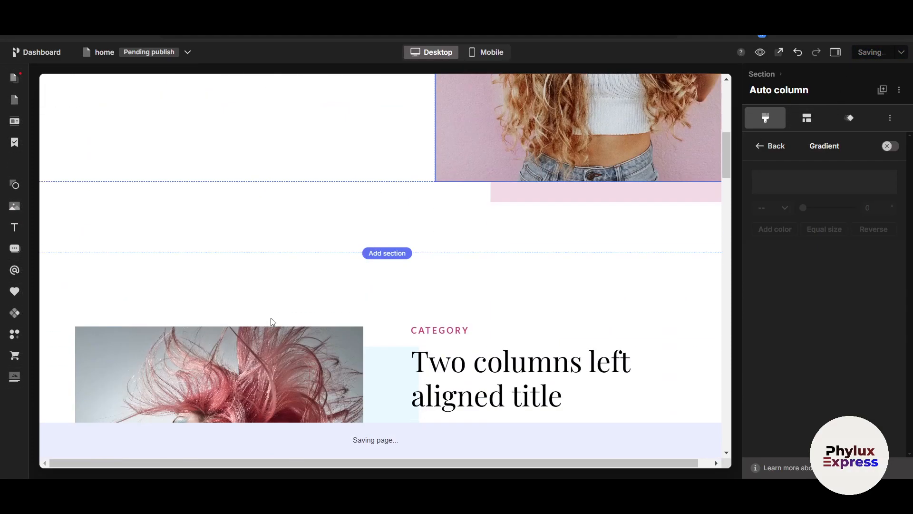
scroll(269, 266, up, 8)
scroll(264, 259, down, 6)
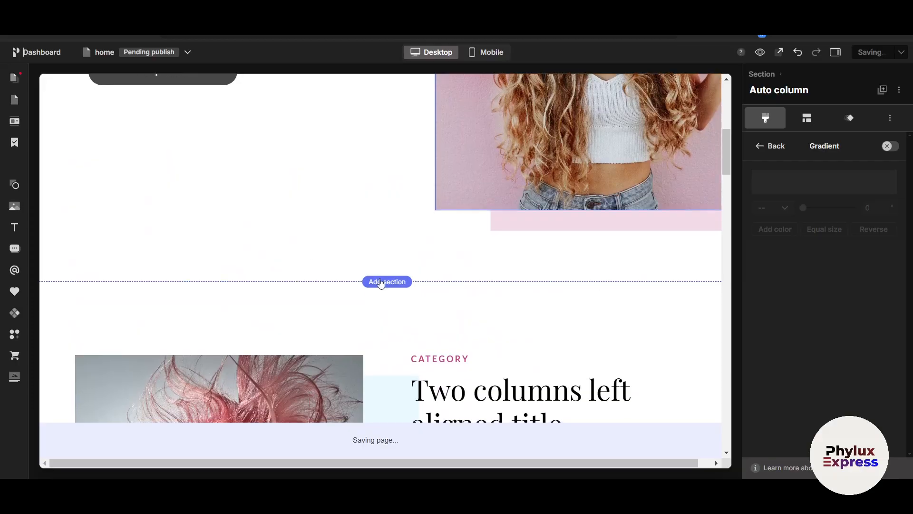
scroll(393, 289, up, 8)
scroll(385, 238, down, 7)
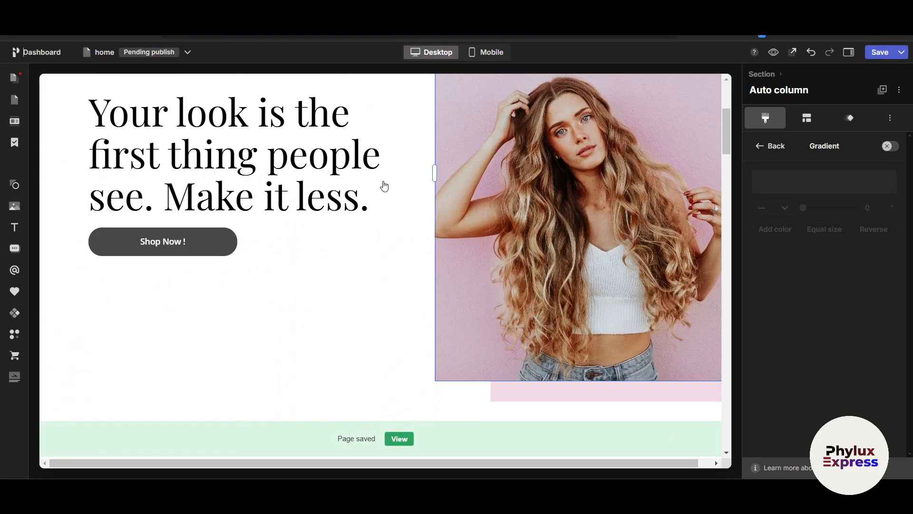
click(387, 306)
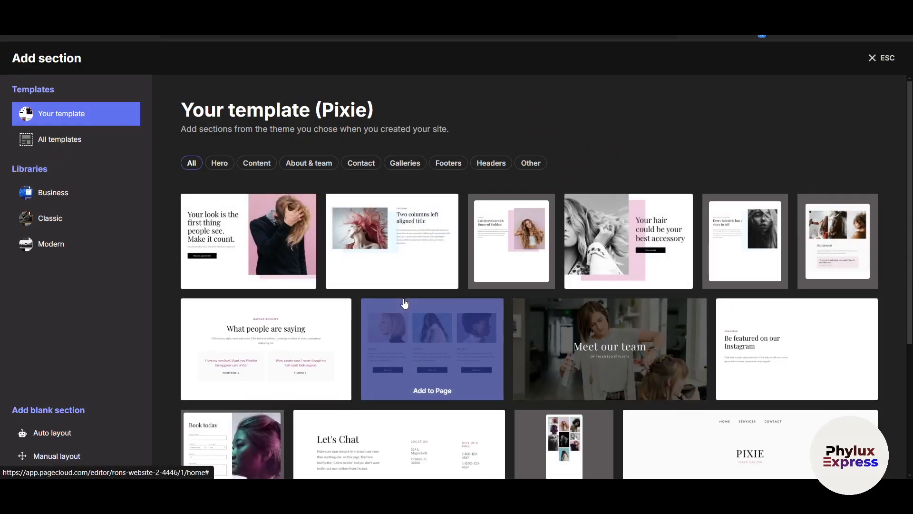
scroll(413, 313, down, 3)
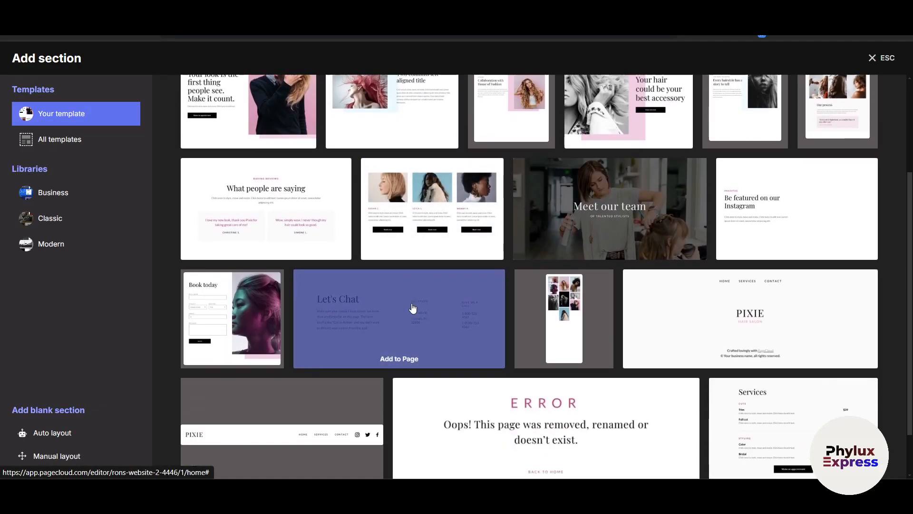
scroll(413, 307, down, 1)
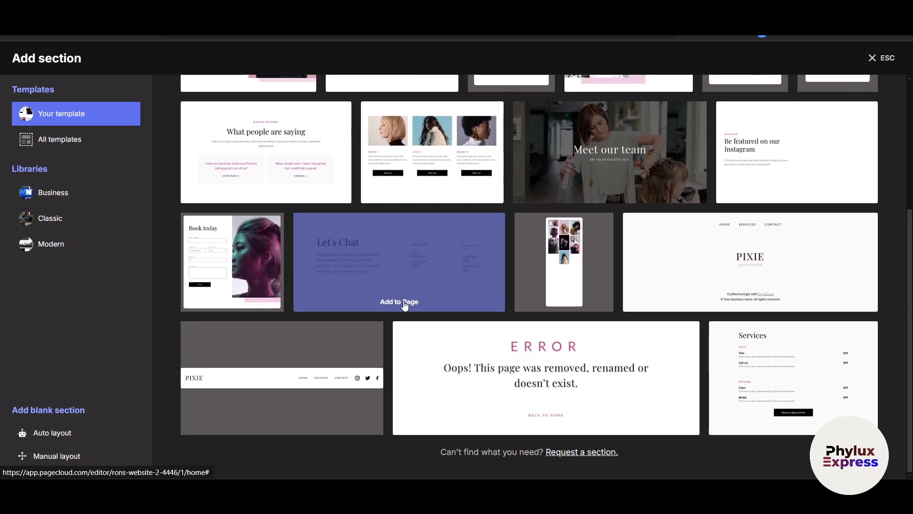
scroll(405, 305, up, 2)
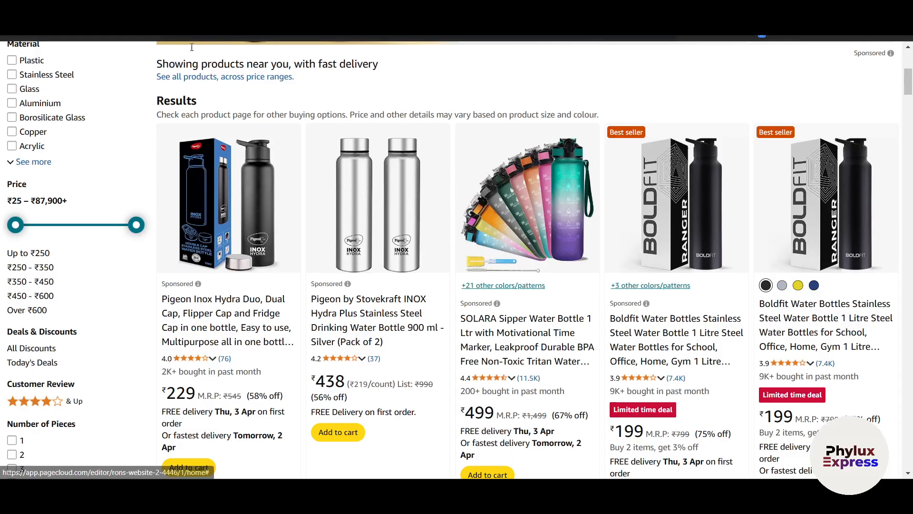
Switch to Amazon.in and examine how its results and home page arrange products and categories
scroll(53, 70, up, 6)
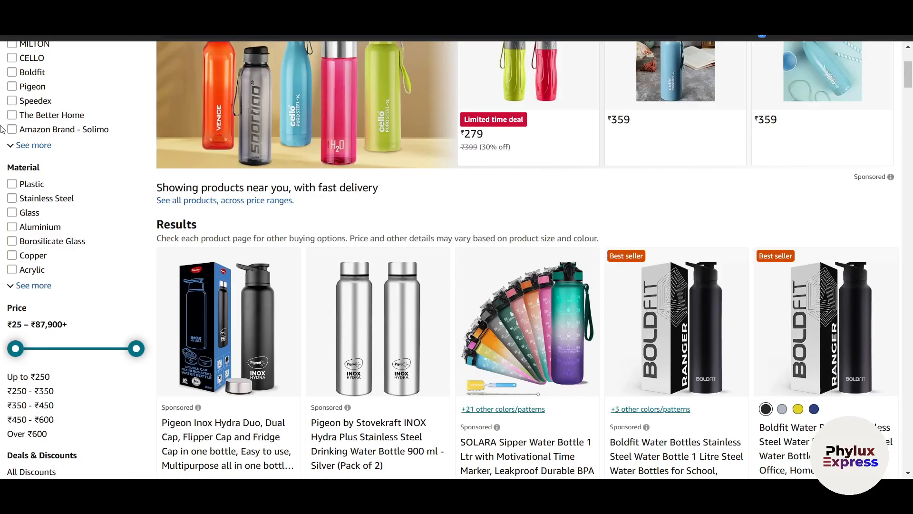
scroll(410, 261, down, 10)
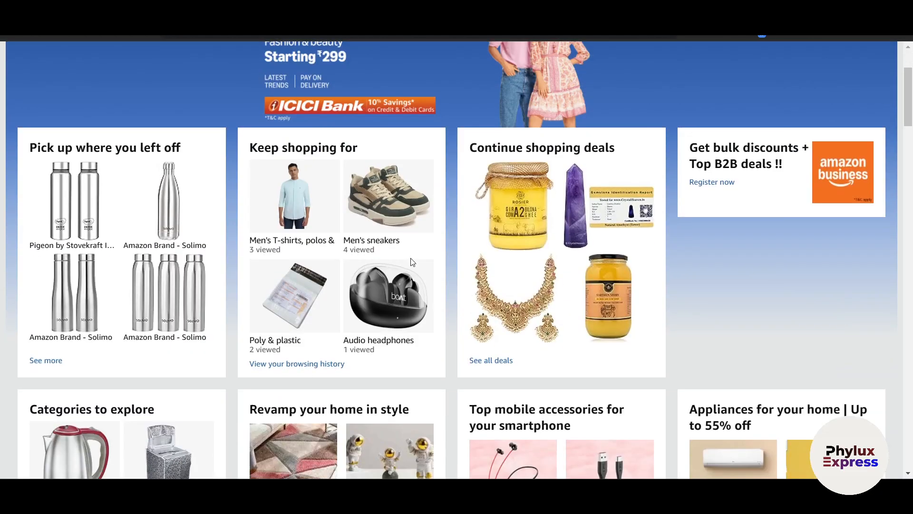
scroll(207, 232, up, 2)
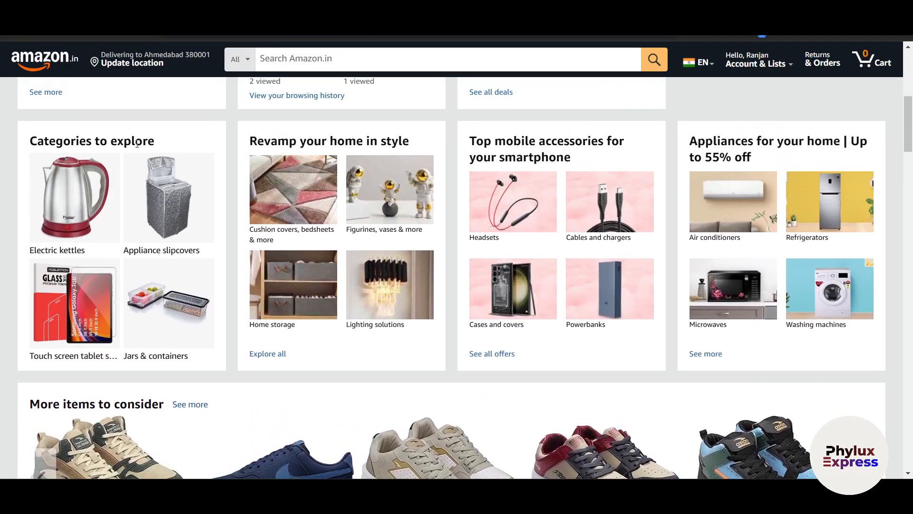
scroll(496, 193, down, 5)
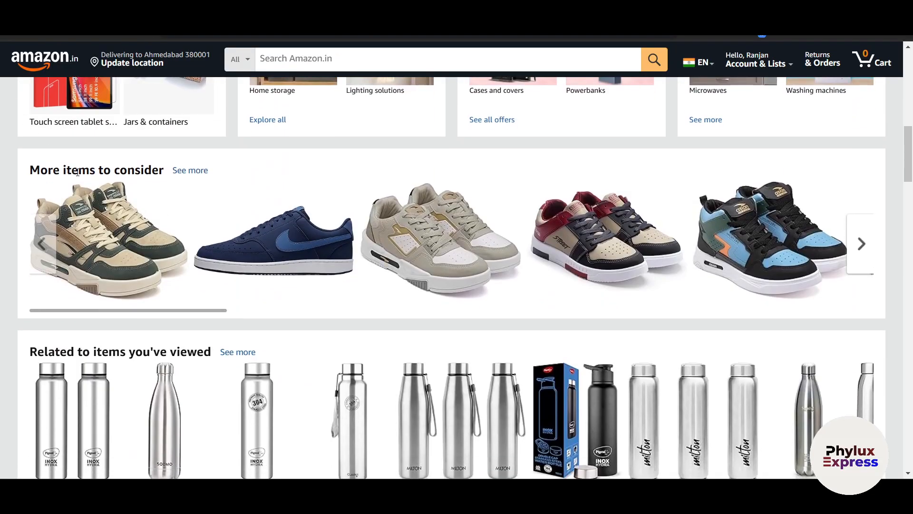
scroll(446, 289, down, 4)
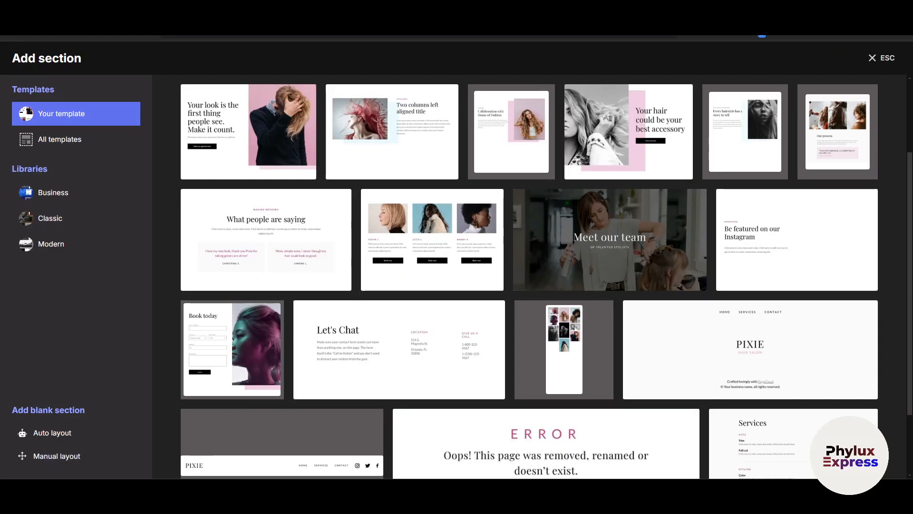
Return to Pagecloud's section gallery and review the Pixie sections by category, from Hero and Content through Headers and Other
scroll(428, 266, down, 2)
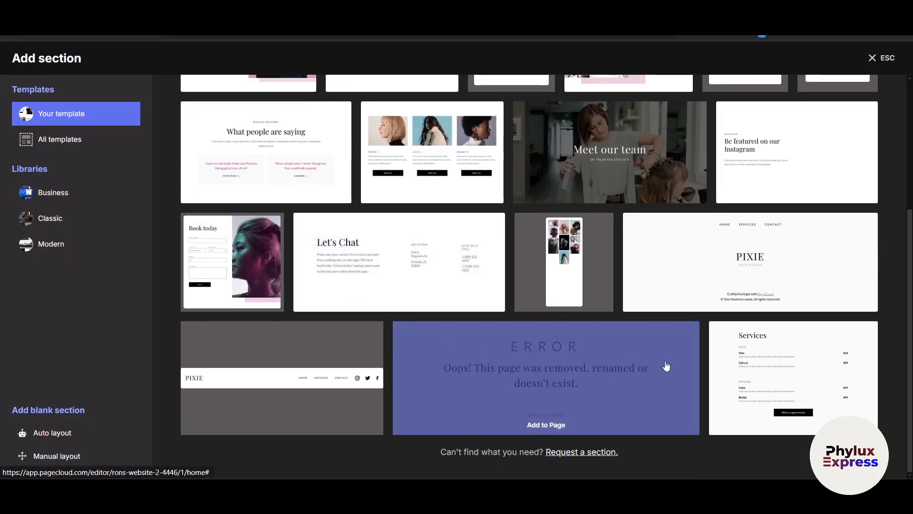
scroll(285, 367, up, 5)
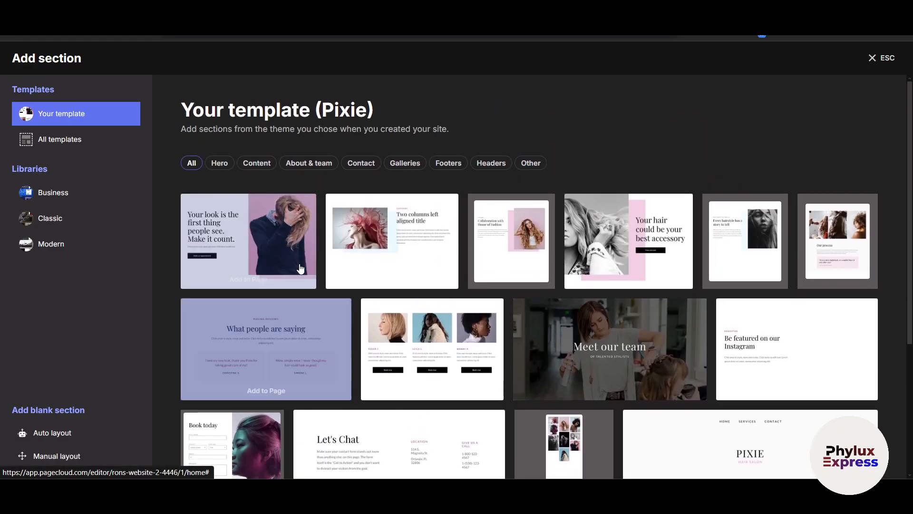
click(228, 167)
click(257, 170)
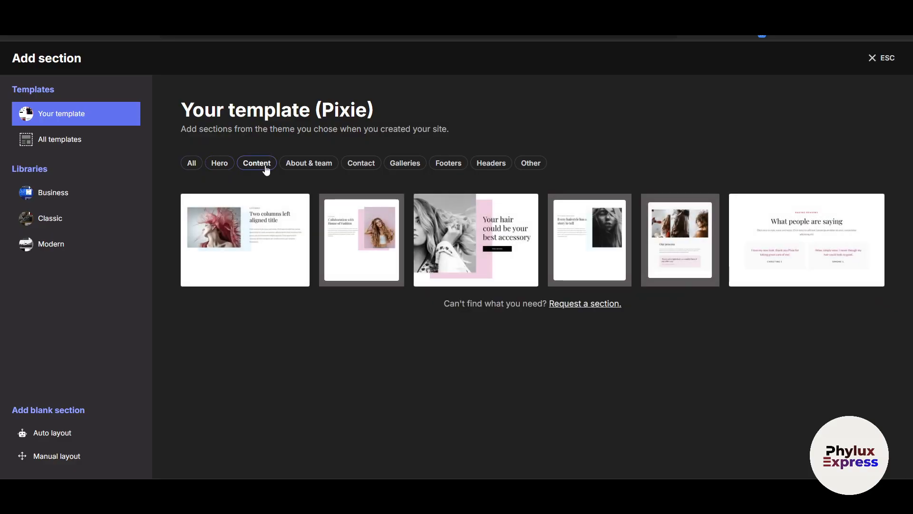
click(307, 169)
click(365, 170)
click(408, 170)
click(459, 169)
click(508, 170)
click(191, 163)
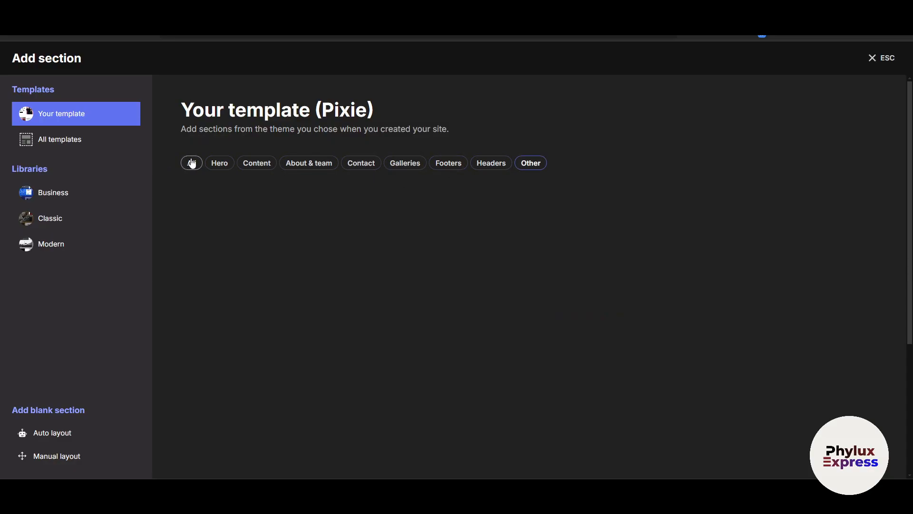
Add the Pixie three-column team members section with photos and Book now buttons to the page
scroll(324, 300, down, 4)
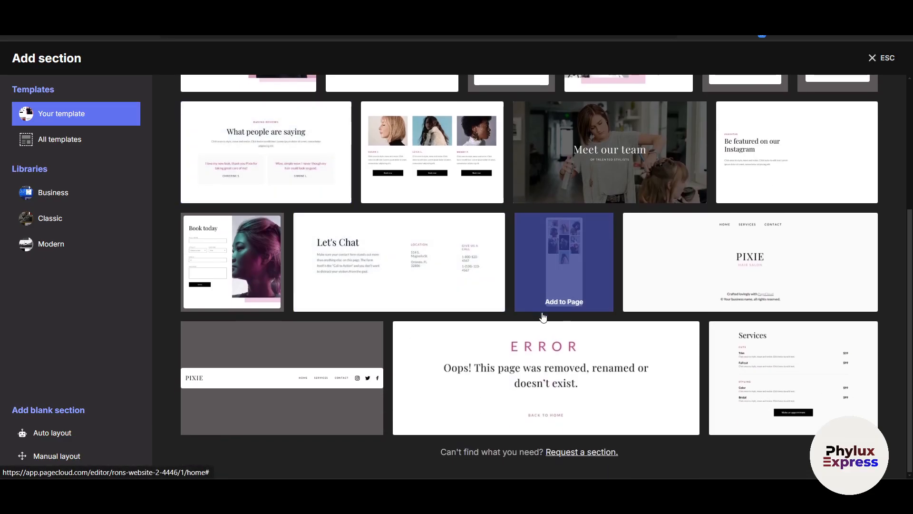
scroll(288, 335, up, 2)
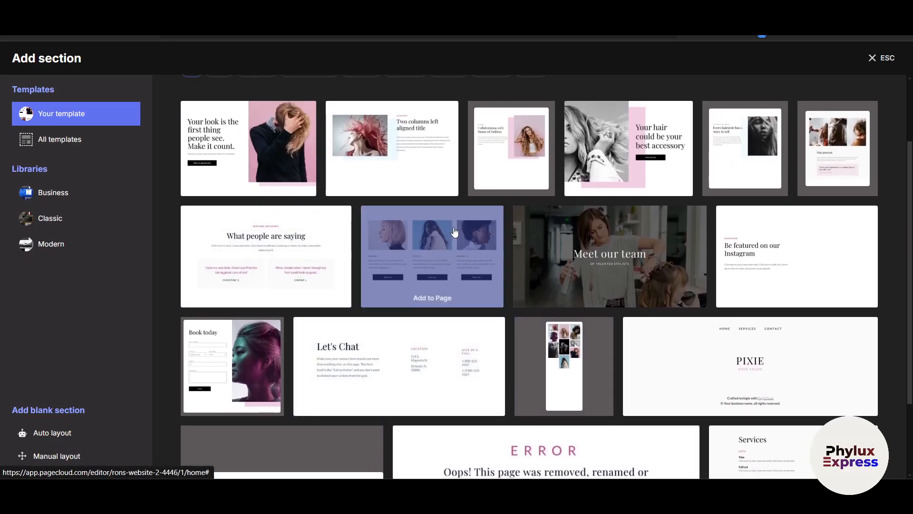
click(432, 298)
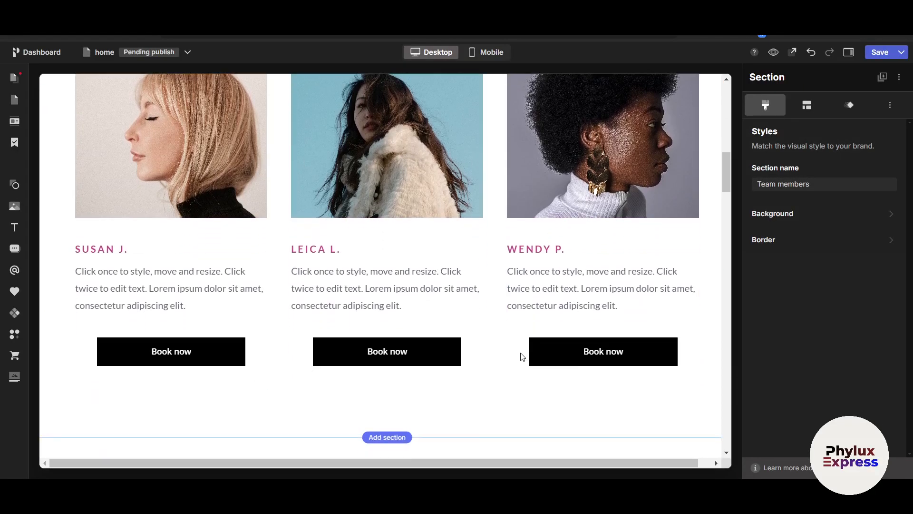
Replace the first team card's photo by uploading the image file 33, showing two grey T-shirts
click(188, 196)
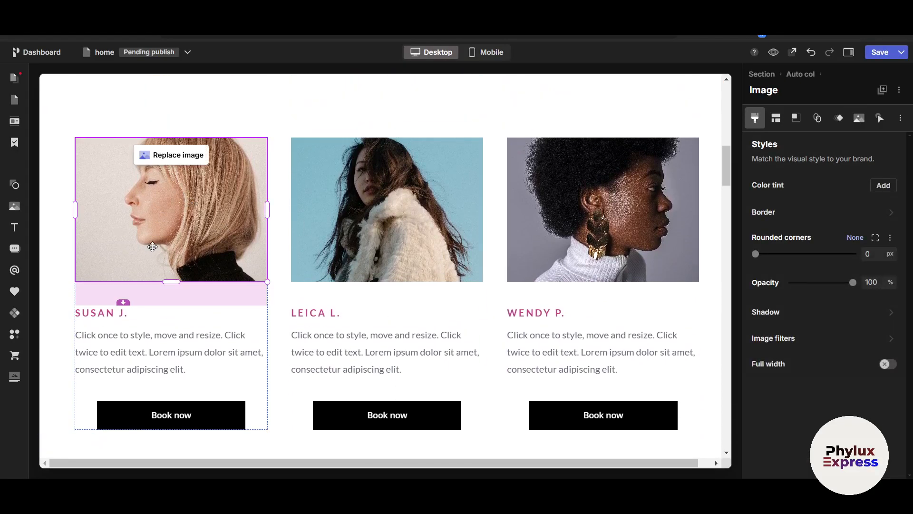
click(170, 154)
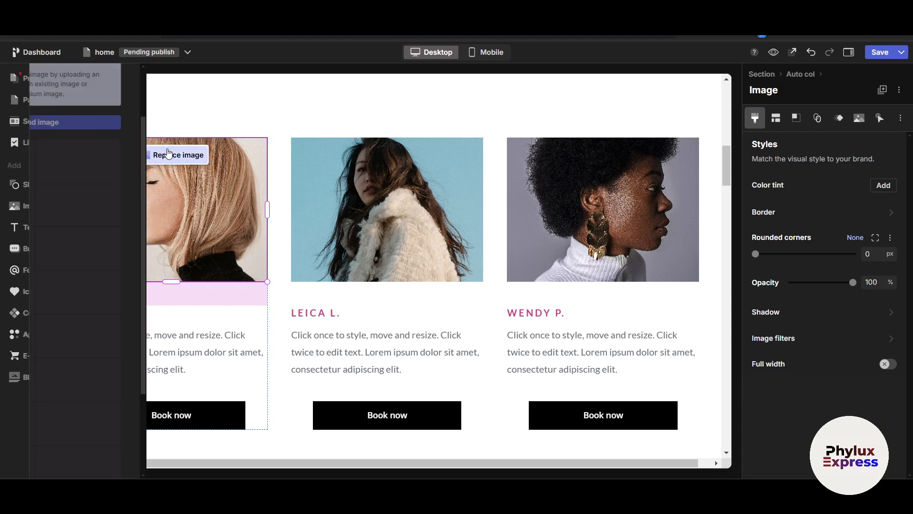
click(129, 123)
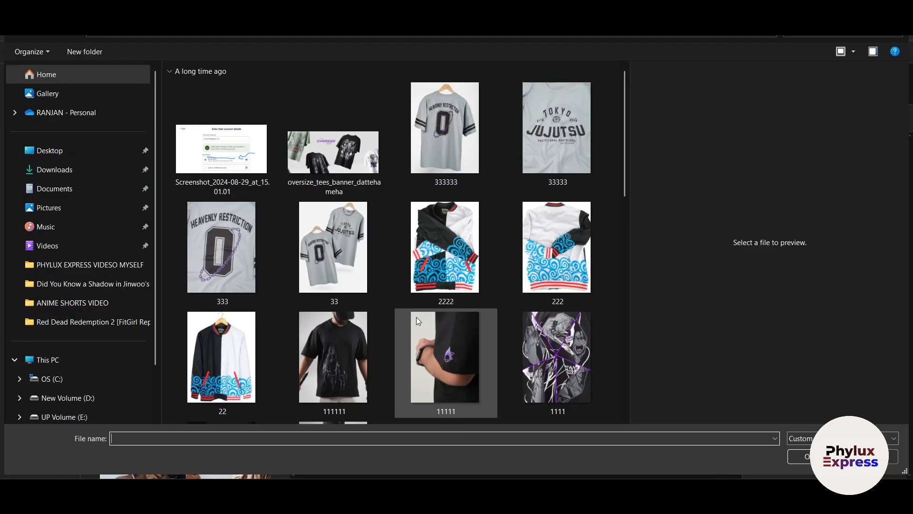
click(329, 238)
click(807, 458)
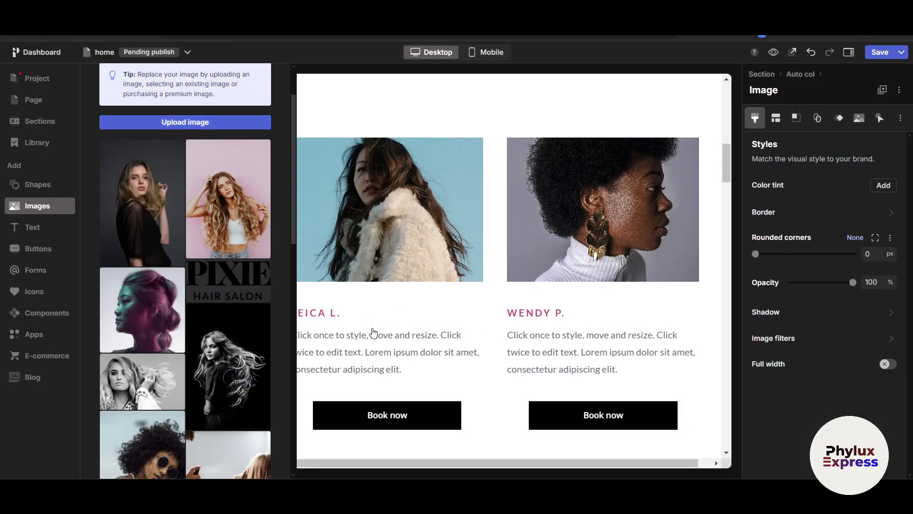
Delete the description text and its empty text box beneath the T-shirt image in the first card
scroll(152, 335, down, 3)
click(152, 335)
click(140, 320)
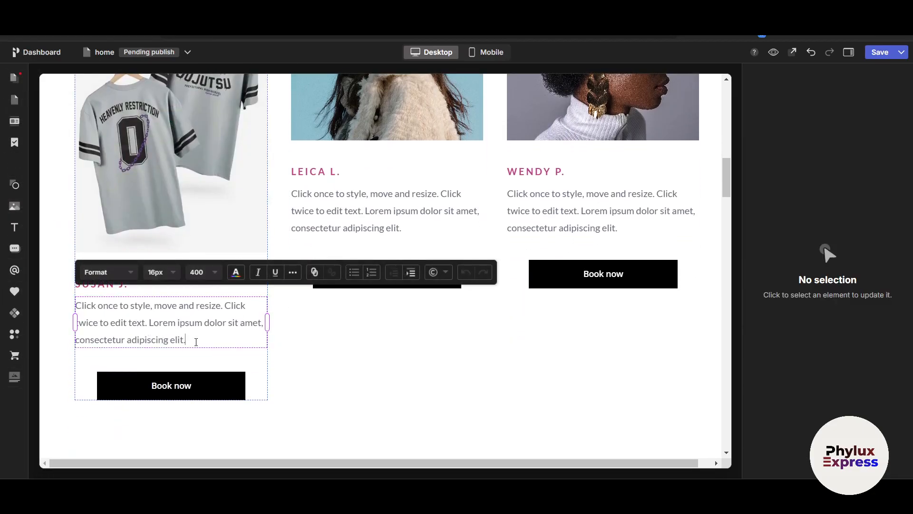
drag(185, 339, 76, 306)
key(Delete)
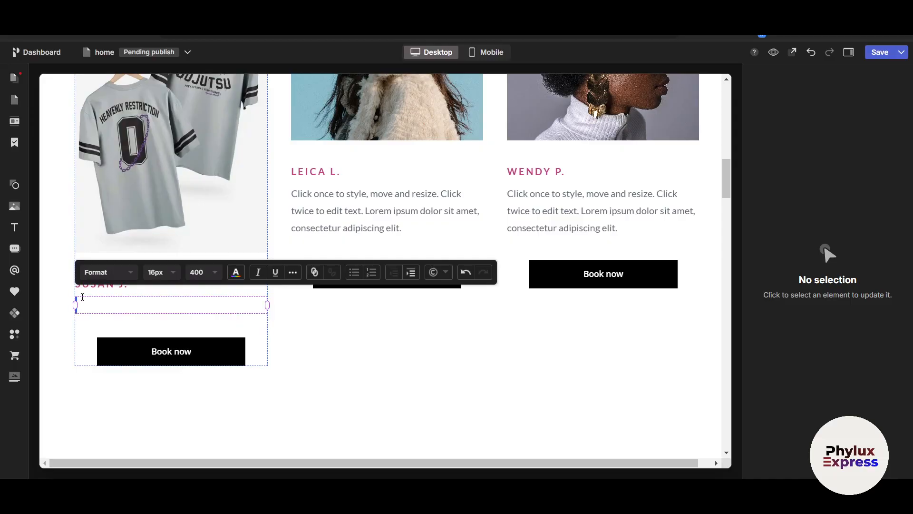
key(Delete)
Replace the name heading beneath the T-shirt image in the first card with HALF SLEEVE TSHIRT
double_click(102, 279)
drag(130, 284, 49, 285)
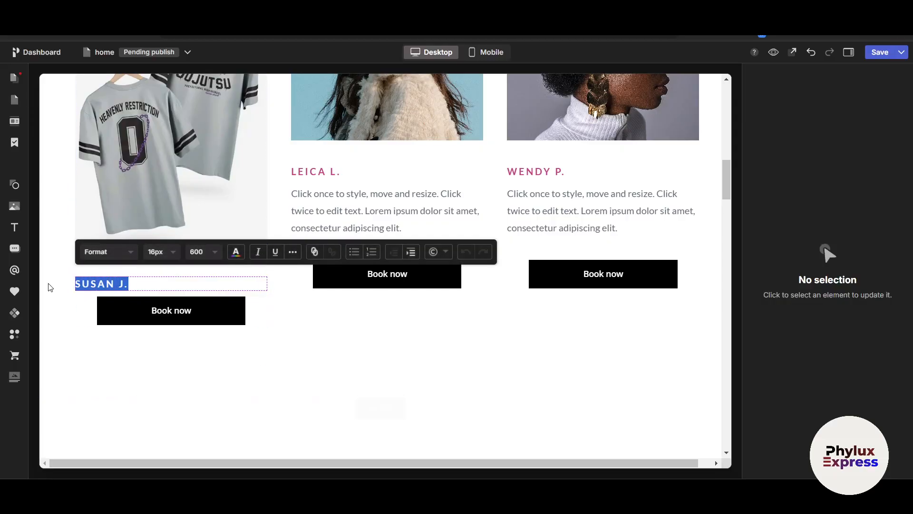
key(Delete)
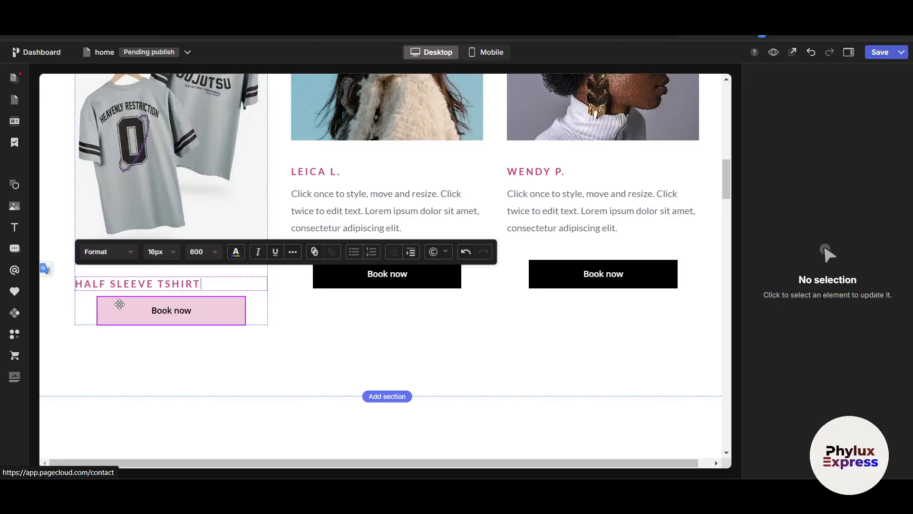
click(143, 369)
Change the first card's button label to Buy Now
click(169, 310)
click(191, 310)
key(BackSpace)
key(BackSpace)
key(BackSpace)
key(BackSpace)
key(BackSpace)
key(BackSpace)
key(BackSpace)
key(BackSpace)
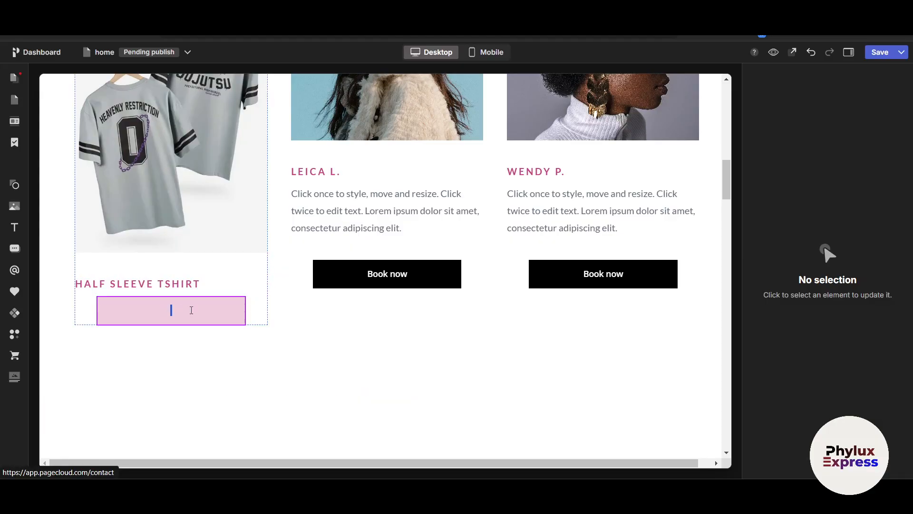
text(Buy Now)
click(194, 346)
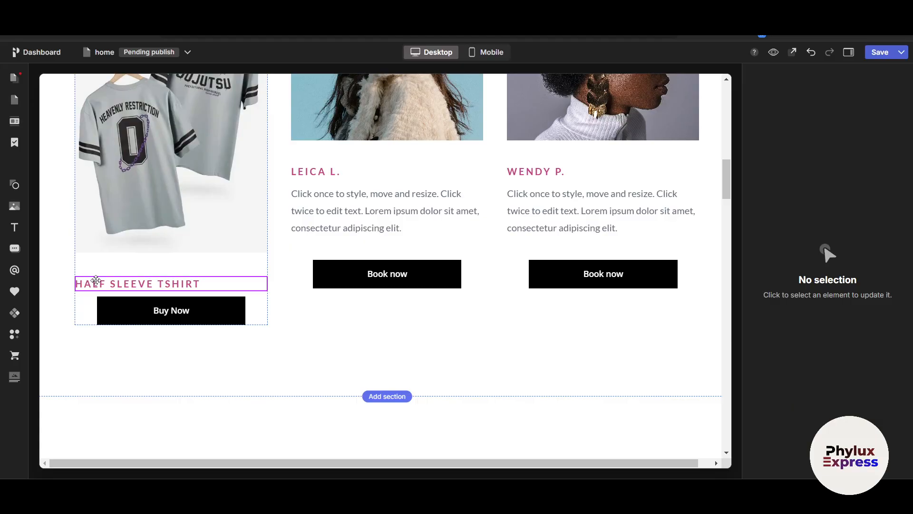
Make the HALF SLEEVE TSHIRT heading full width and wrap it in a horizontal layout with a 36 px gap and end-justified content
click(96, 282)
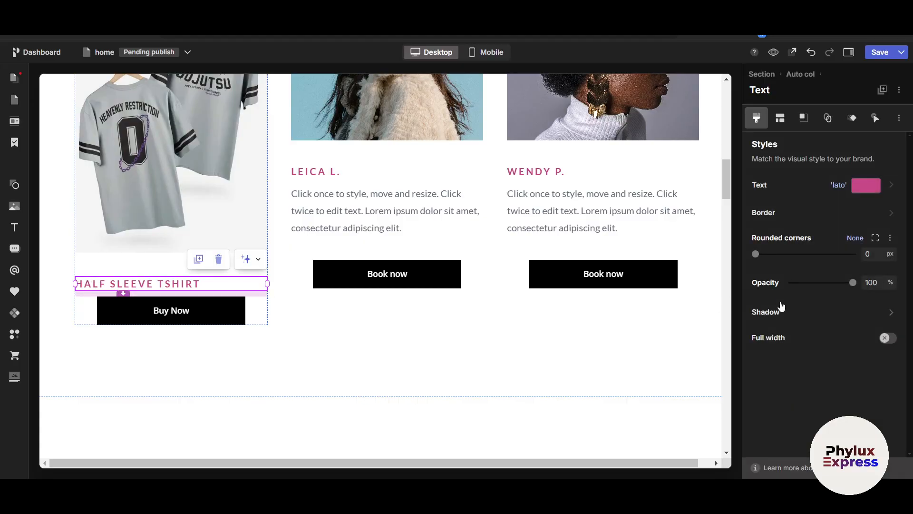
click(884, 337)
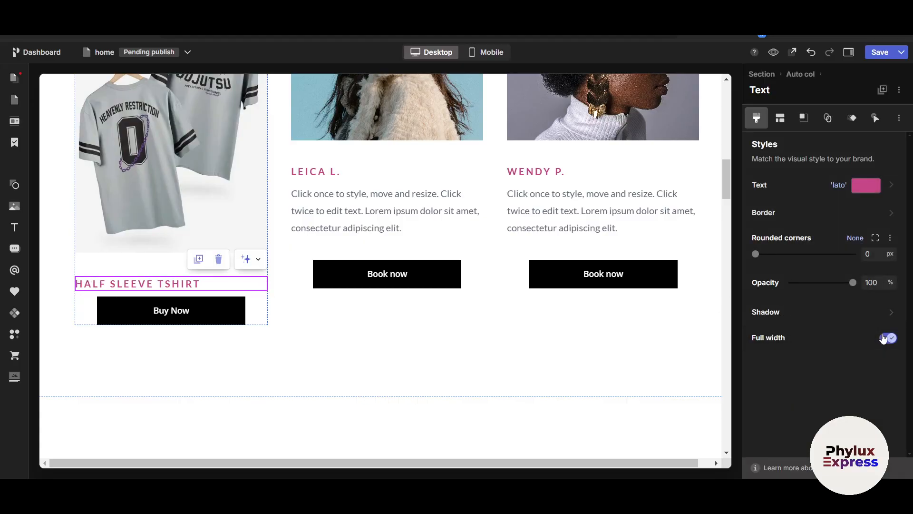
click(780, 118)
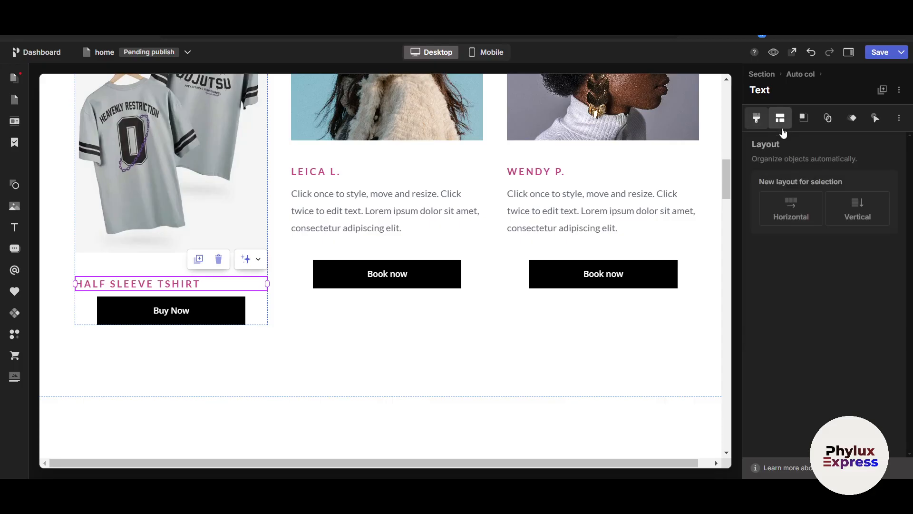
click(786, 209)
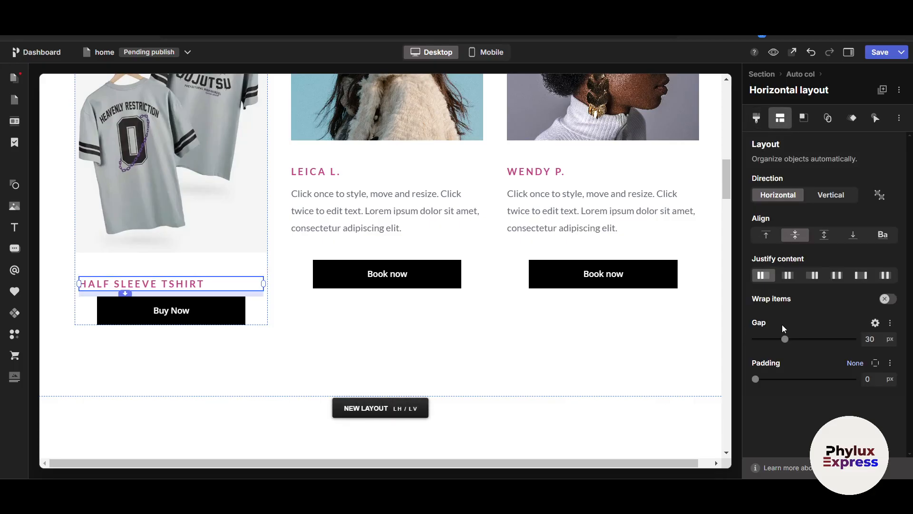
drag(785, 339, 791, 340)
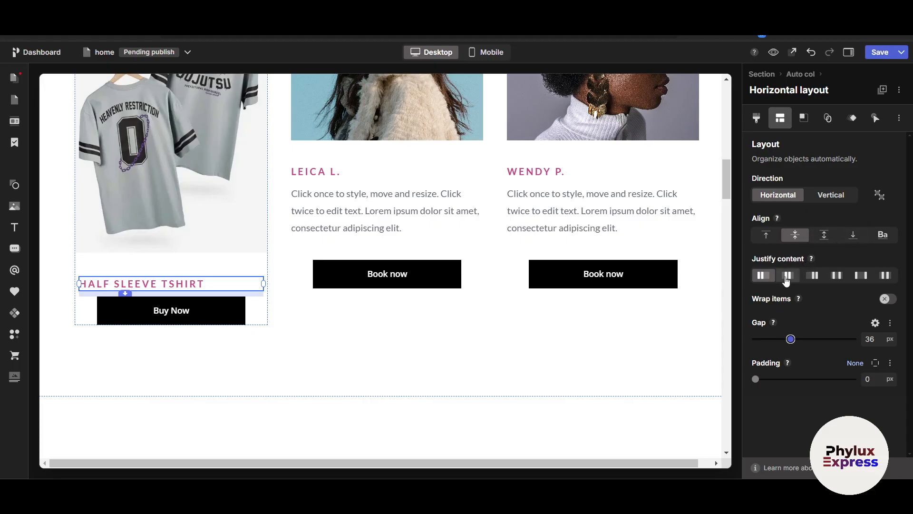
click(813, 275)
scroll(474, 357, up, 2)
scroll(474, 356, down, 3)
Review the whole home page, from the new product card and hero section down to the footer
click(167, 309)
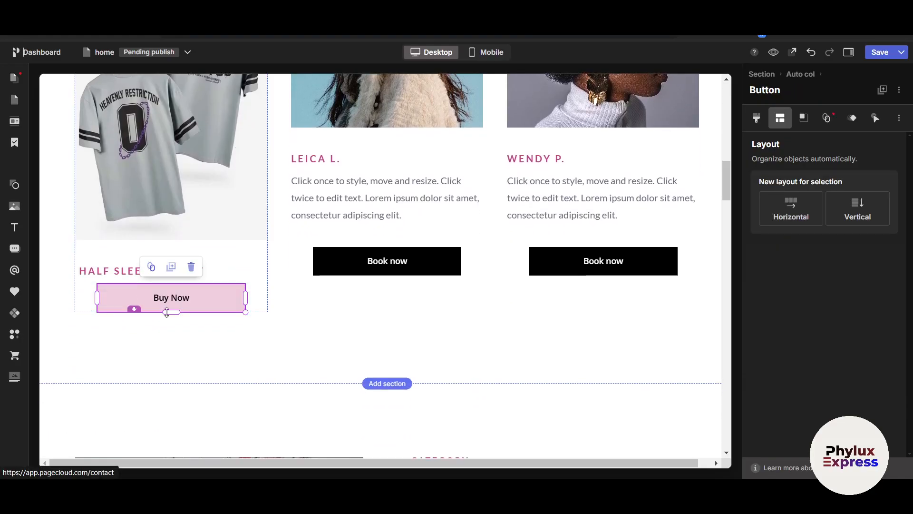
scroll(159, 164, up, 2)
scroll(159, 164, down, 2)
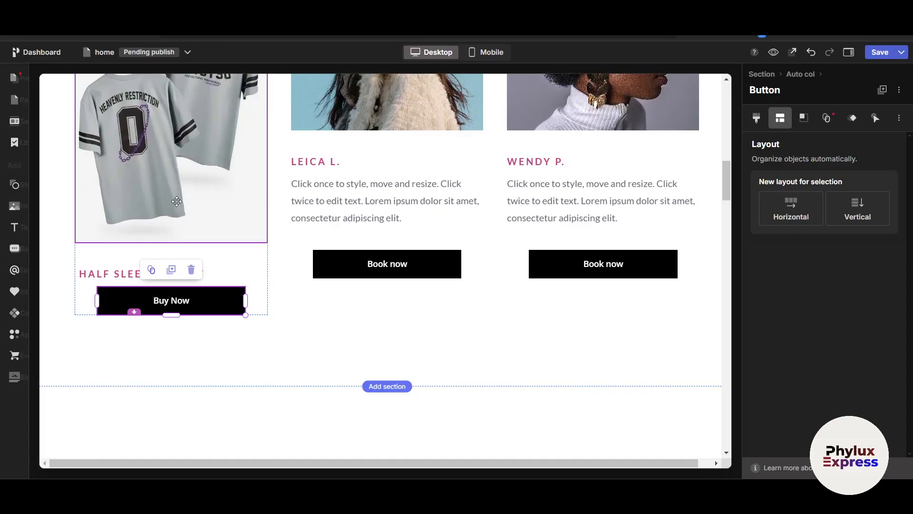
scroll(192, 213, up, 2)
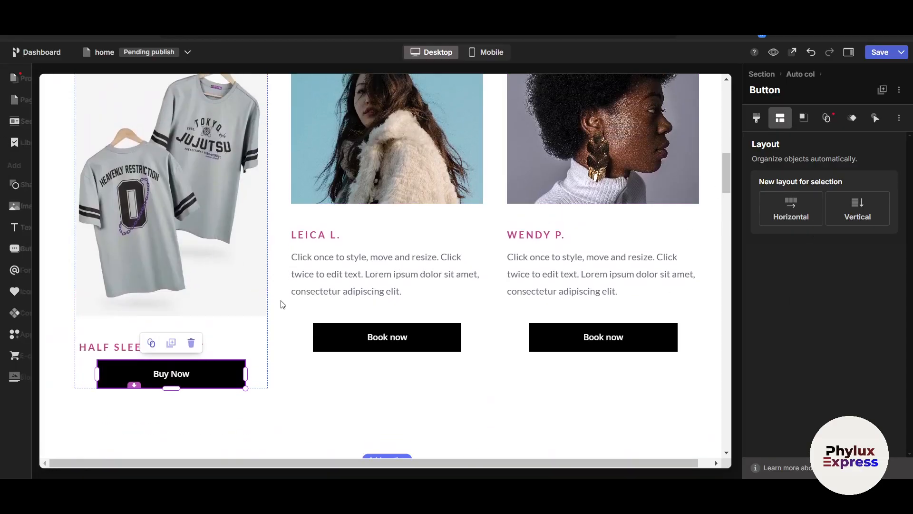
scroll(299, 176, up, 10)
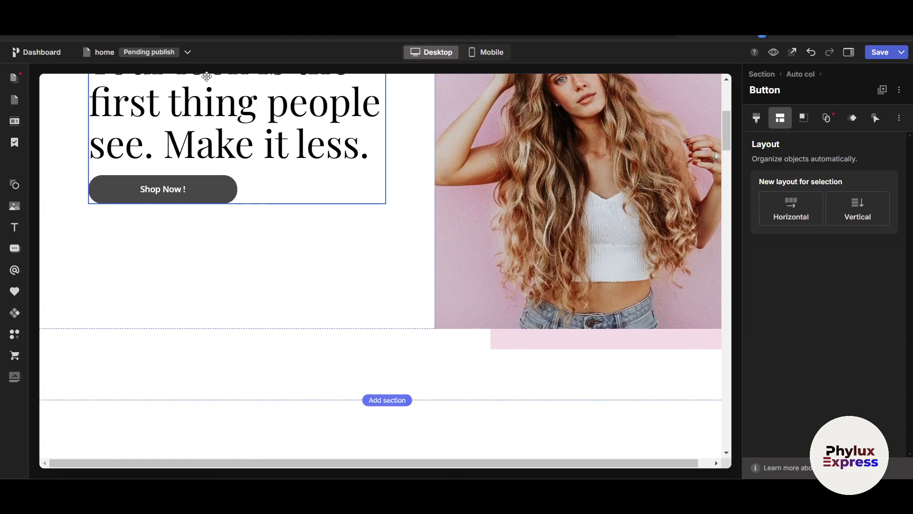
scroll(352, 196, down, 12)
scroll(352, 196, down, 20)
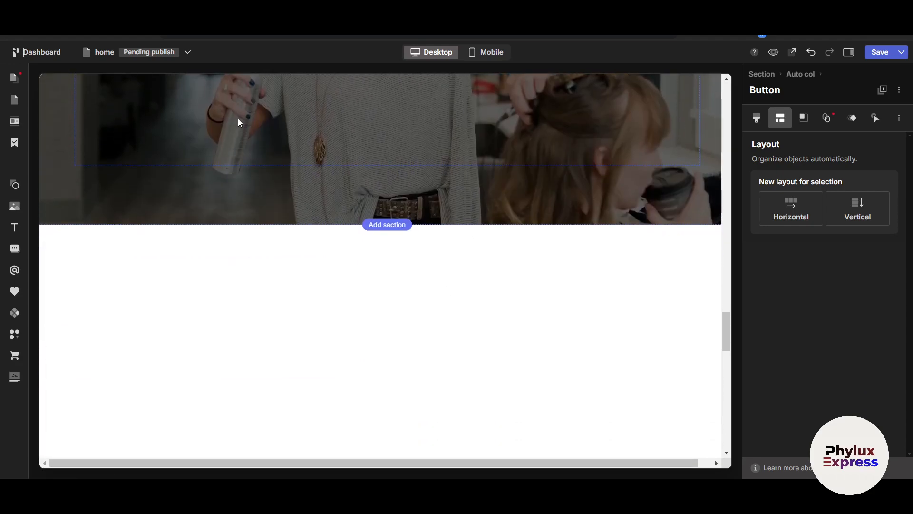
scroll(617, 350, down, 10)
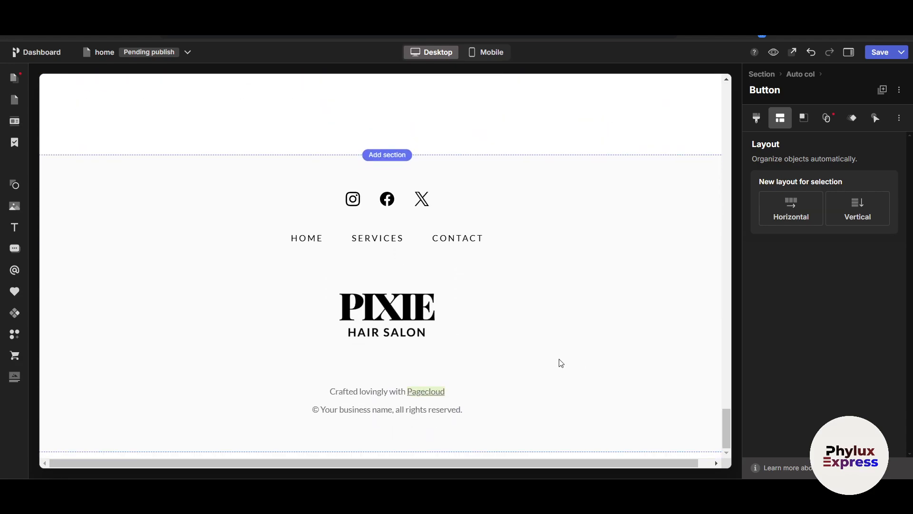
scroll(285, 181, up, 5)
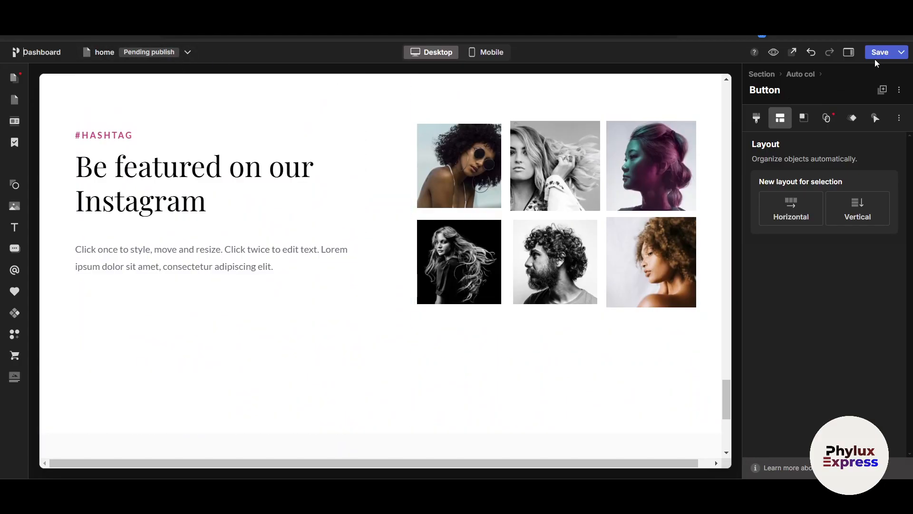
Save the home page and open the store page, agreeing to sync its matching colors with the project colors
click(187, 53)
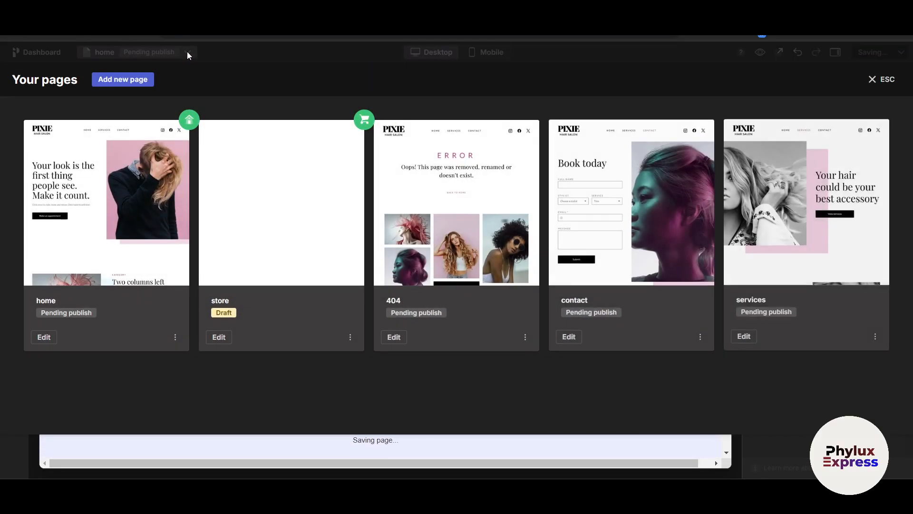
click(302, 216)
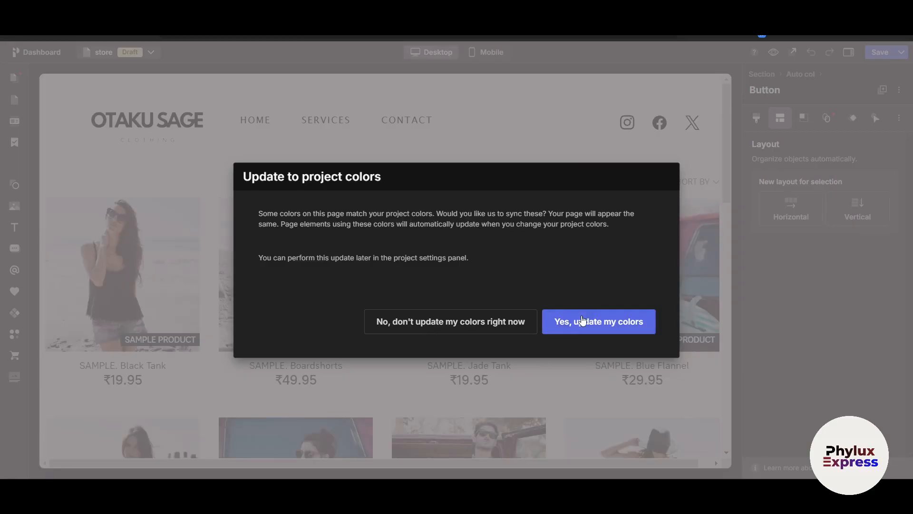
click(601, 326)
Look through the store page's sample products and select the store element to examine its style settings
scroll(158, 324, down, 2)
scroll(157, 323, up, 3)
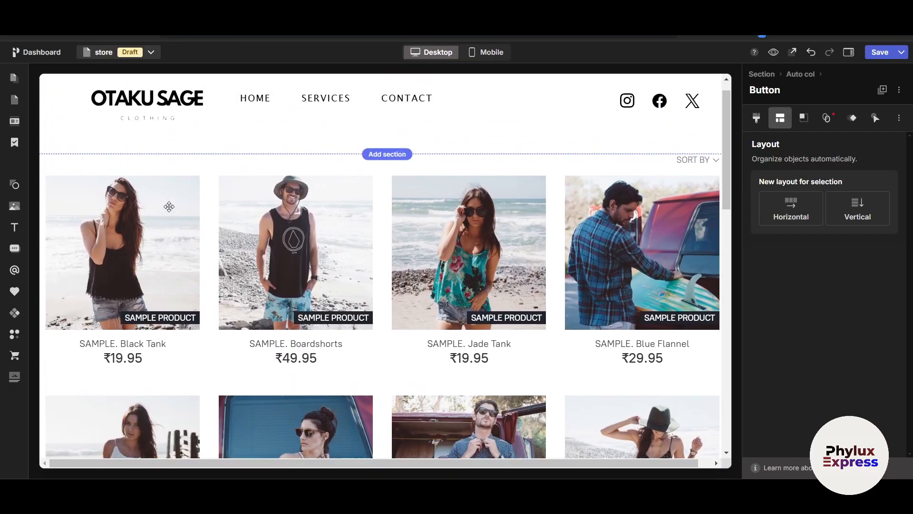
scroll(407, 350, down, 15)
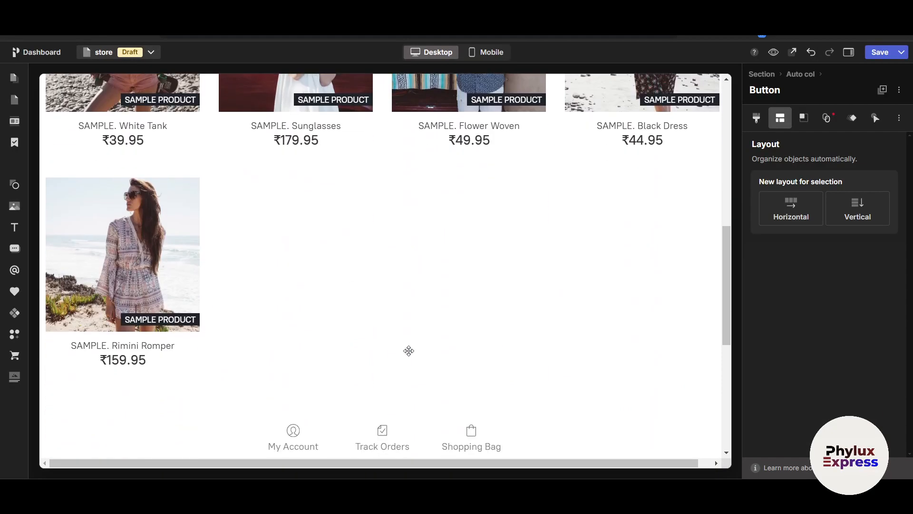
scroll(411, 348, up, 10)
scroll(411, 347, up, 5)
click(127, 301)
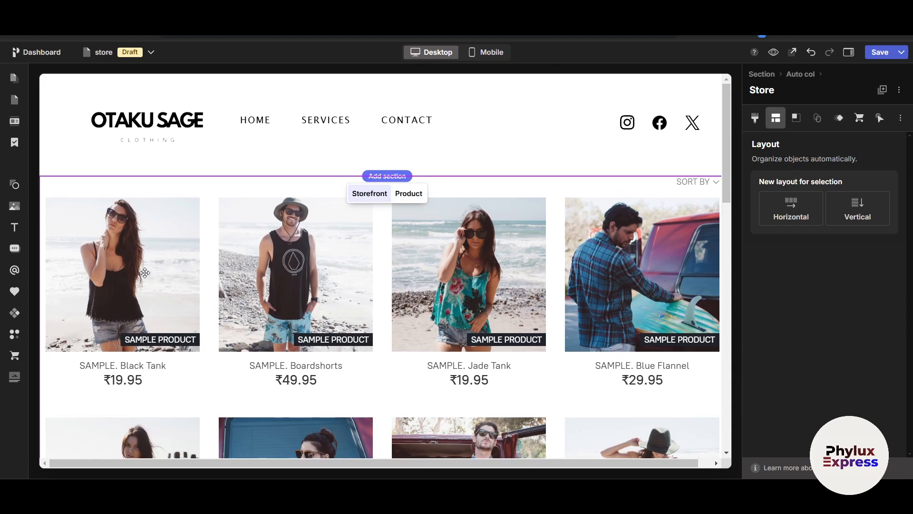
scroll(489, 235, down, 2)
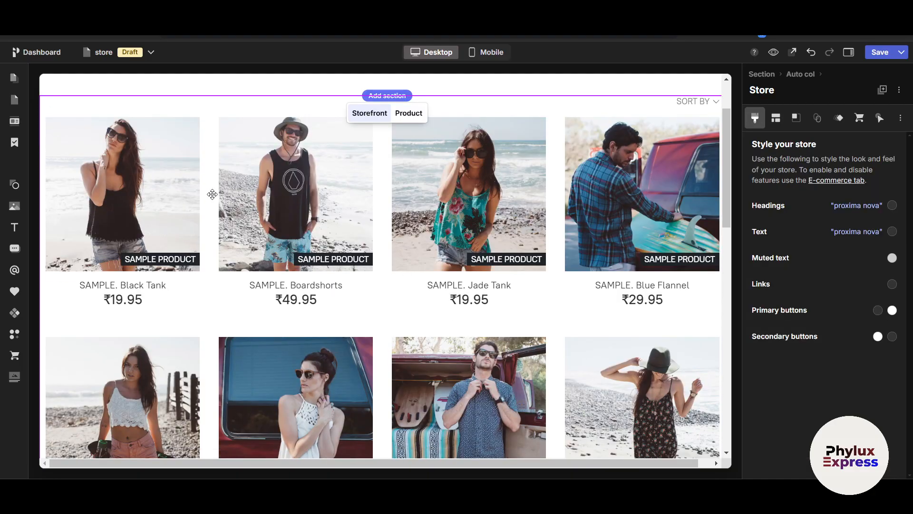
scroll(211, 194, up, 1)
scroll(264, 261, down, 1)
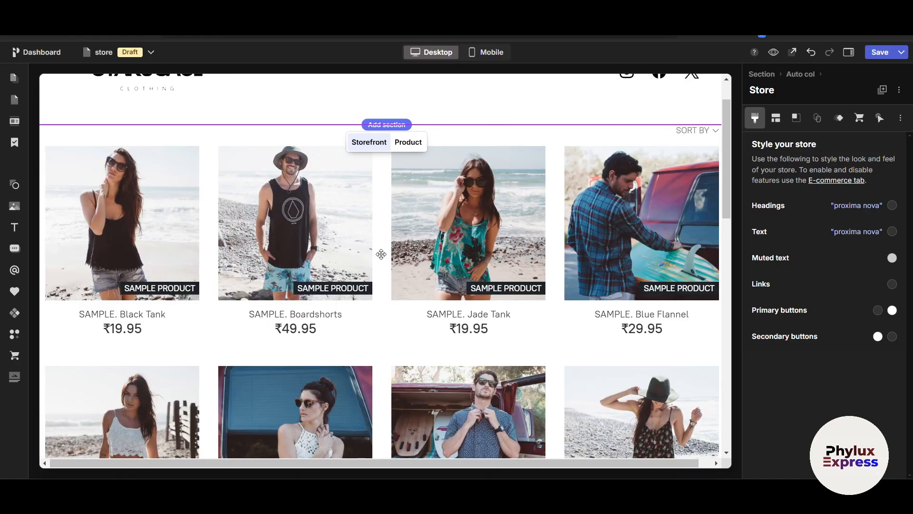
Open the store management dashboard from the E-commerce options and review its to-do list for the first sale
mouse_move(15, 335)
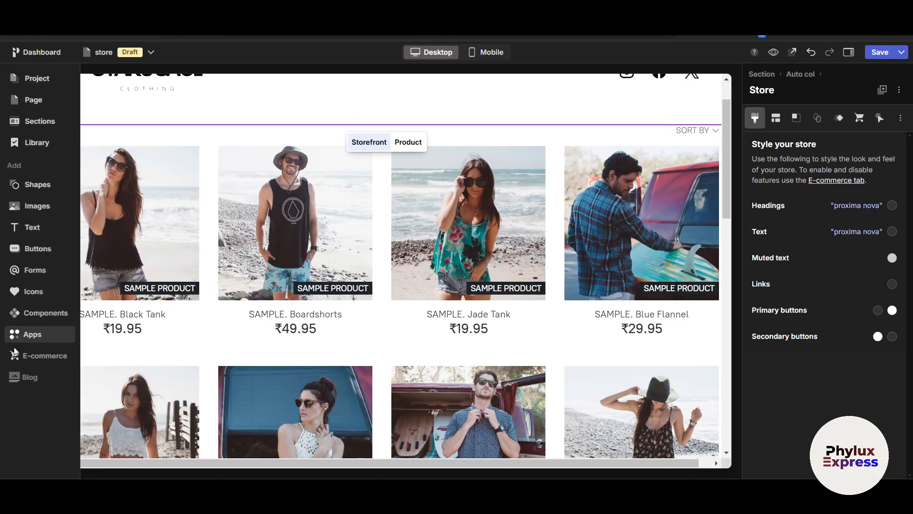
click(20, 360)
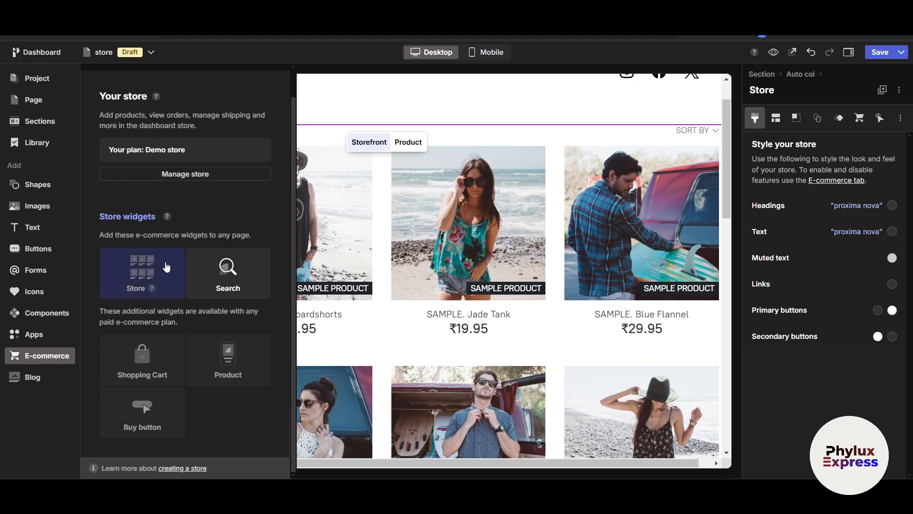
scroll(157, 216, up, 2)
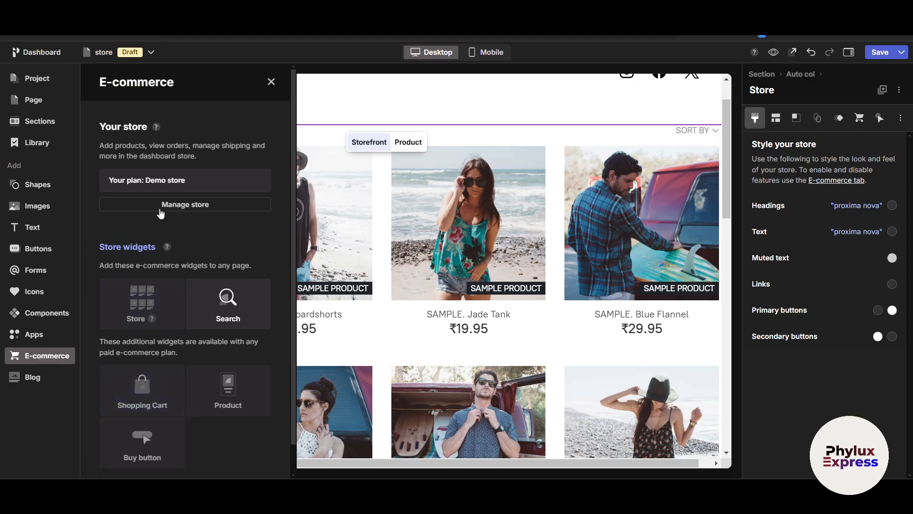
click(200, 204)
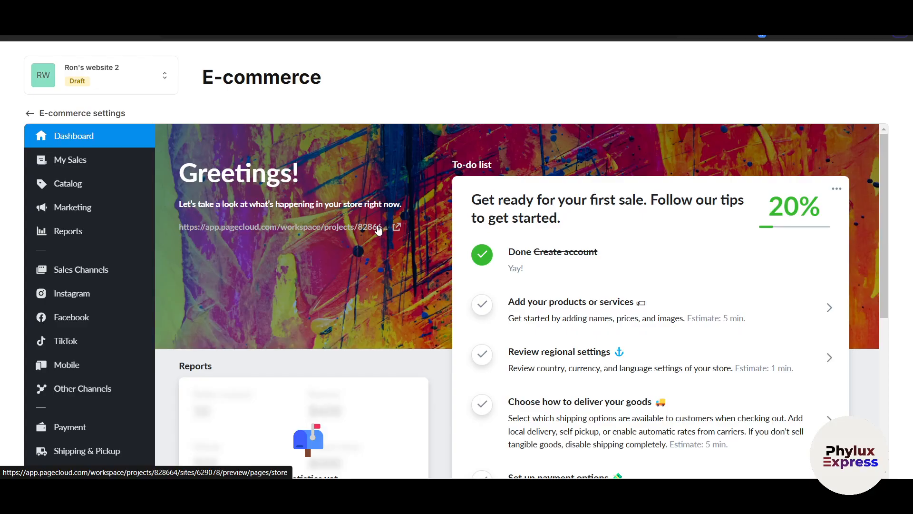
scroll(606, 287, down, 1)
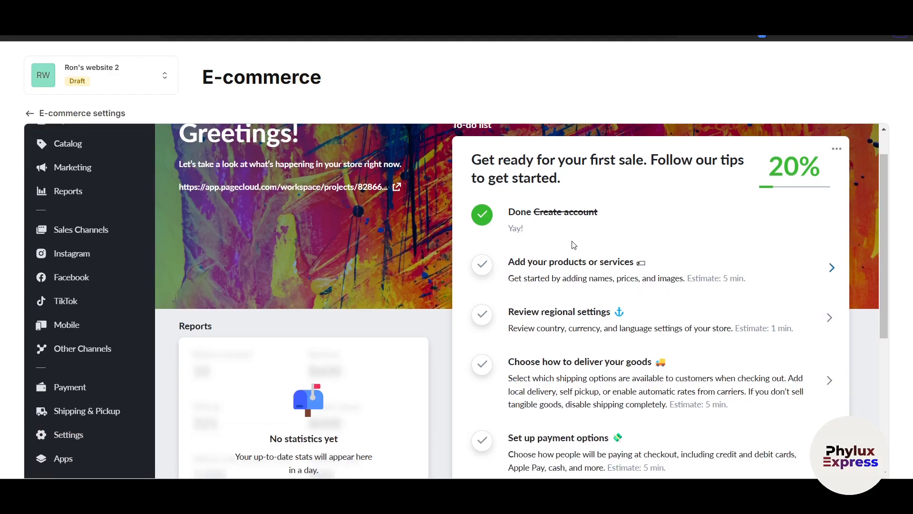
scroll(616, 240, down, 2)
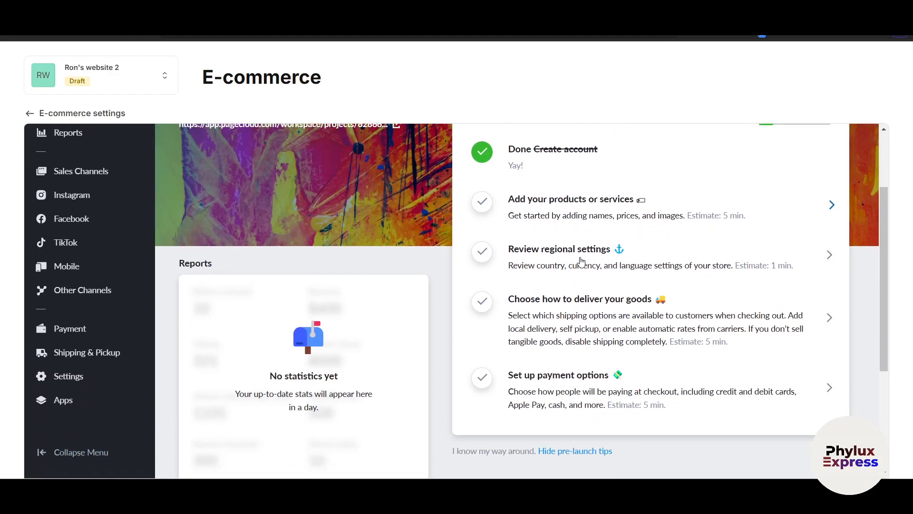
scroll(506, 193, up, 3)
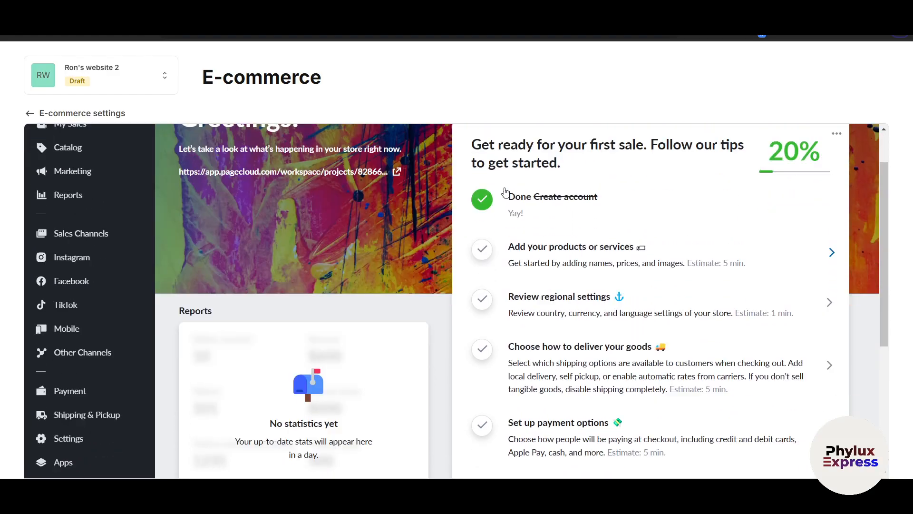
scroll(505, 193, down, 6)
scroll(505, 193, up, 6)
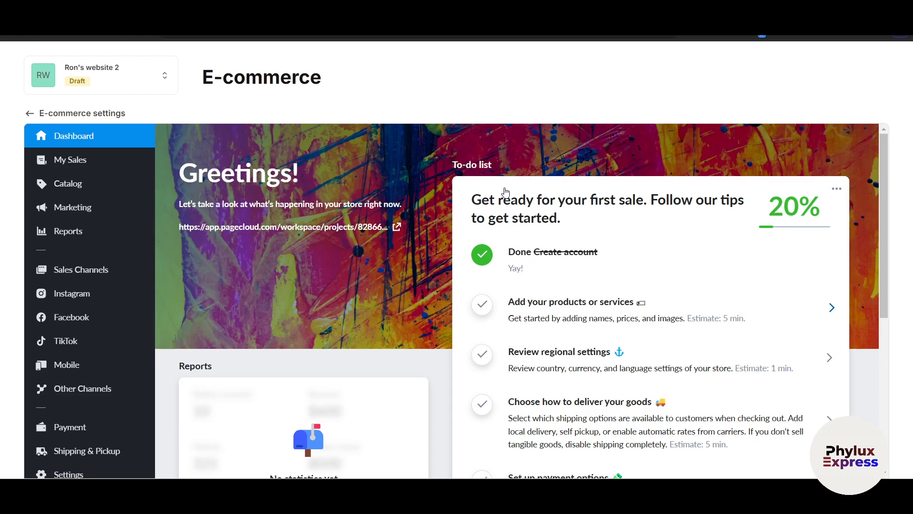
scroll(506, 192, down, 1)
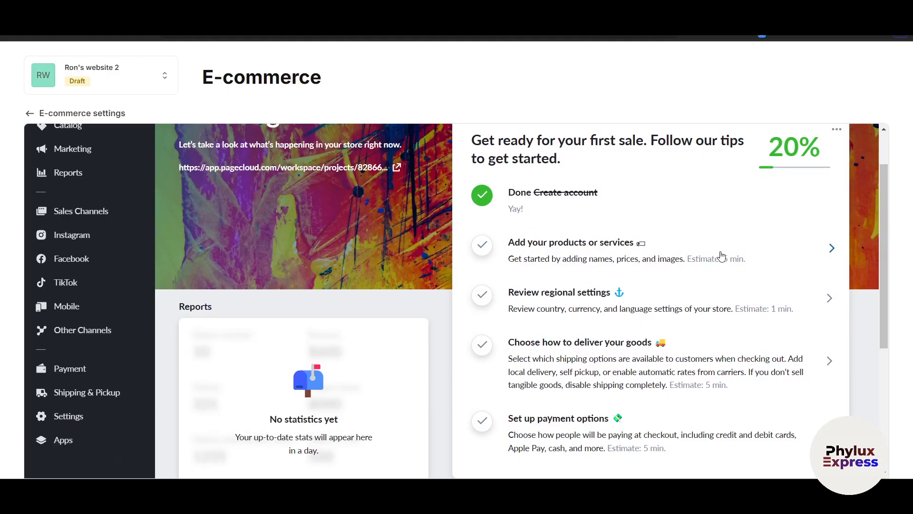
Open the Add your products or services task, look over the product catalog, and close the editor's E-commerce options
click(832, 250)
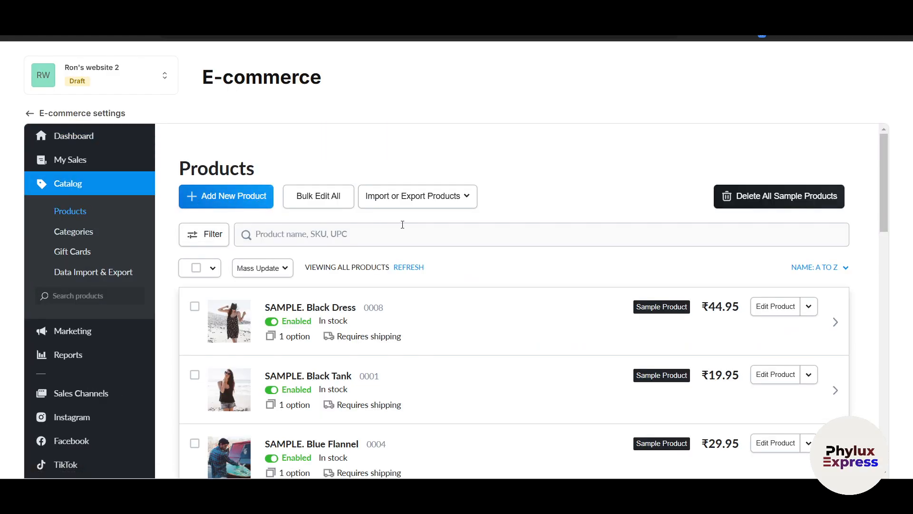
scroll(379, 328, down, 3)
scroll(461, 261, up, 2)
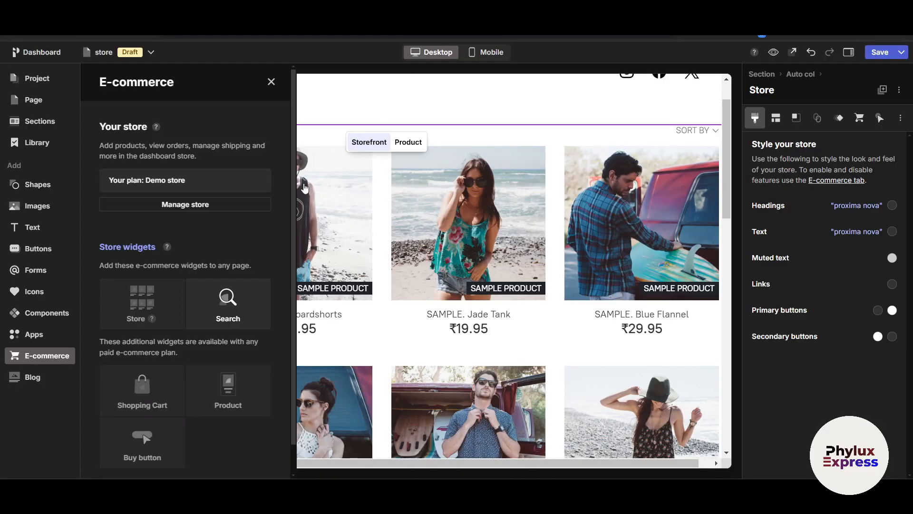
click(267, 81)
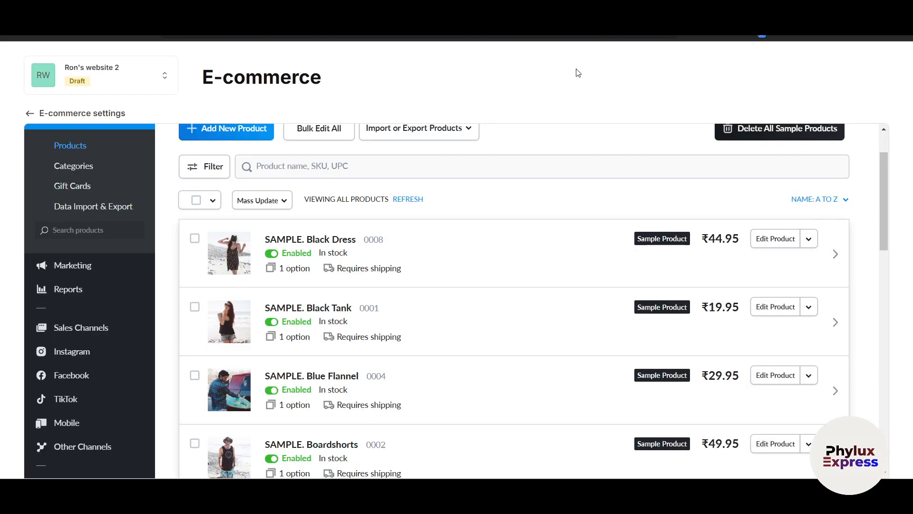
Open the SAMPLE. Black Dress product for editing and rename it as "Black Tshirt"
scroll(632, 279, down, 1)
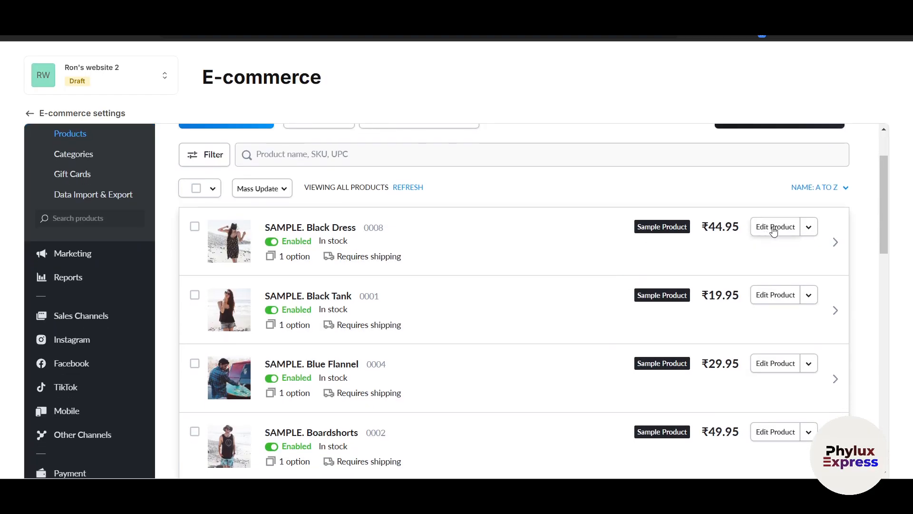
click(773, 227)
scroll(295, 280, down, 3)
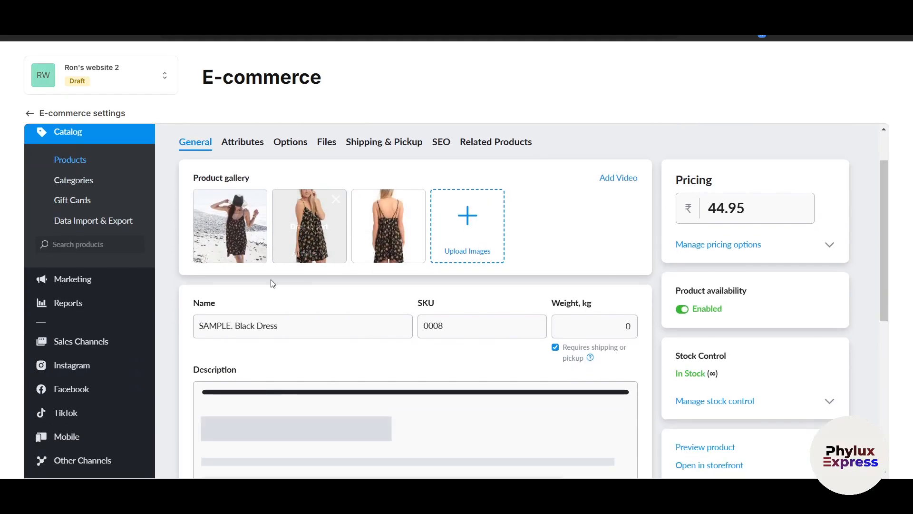
click(292, 240)
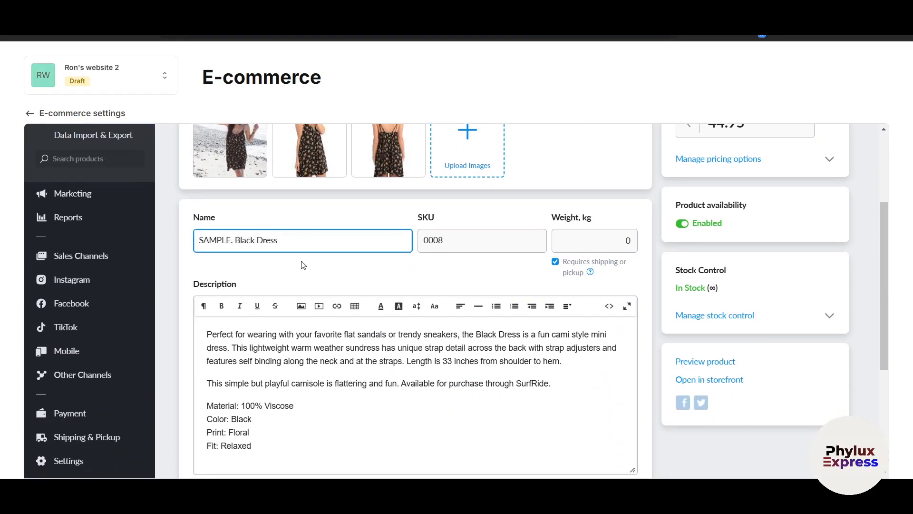
scroll(303, 253, down, 5)
scroll(285, 277, up, 7)
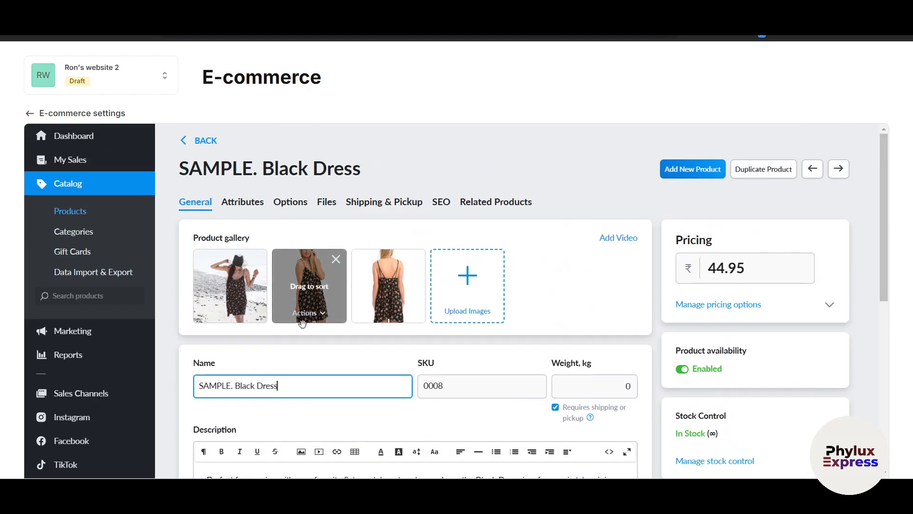
scroll(305, 352, down, 1)
drag(306, 354, 187, 361)
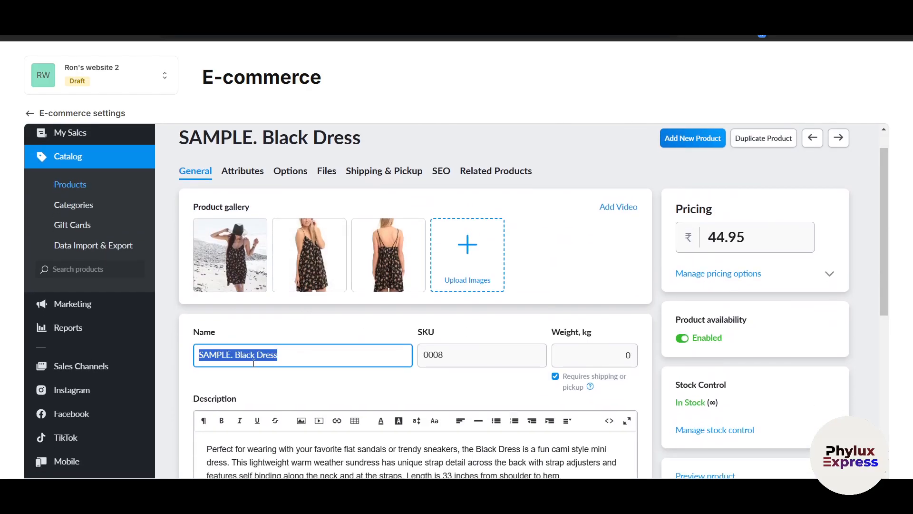
text(Black Tsh)
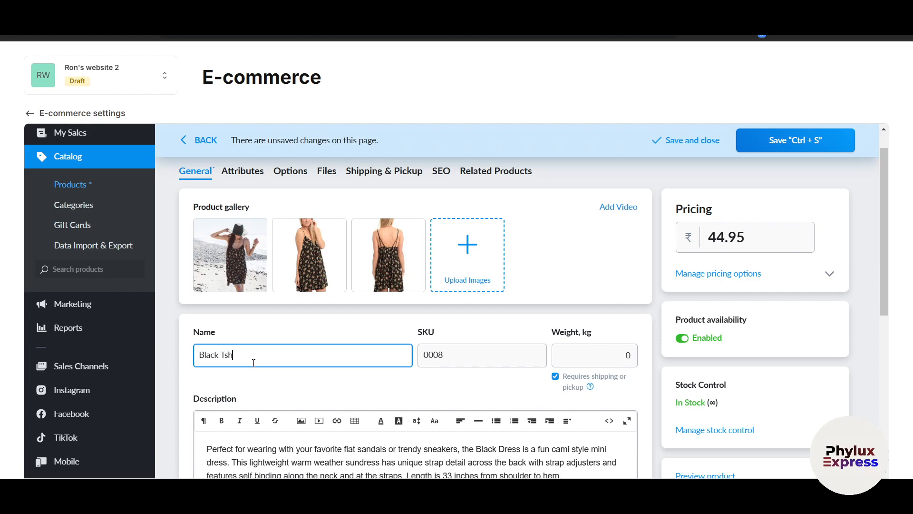
Look over the product's gallery, description, ribbon and subtitle options, and expand its stock control options
scroll(429, 255, down, 2)
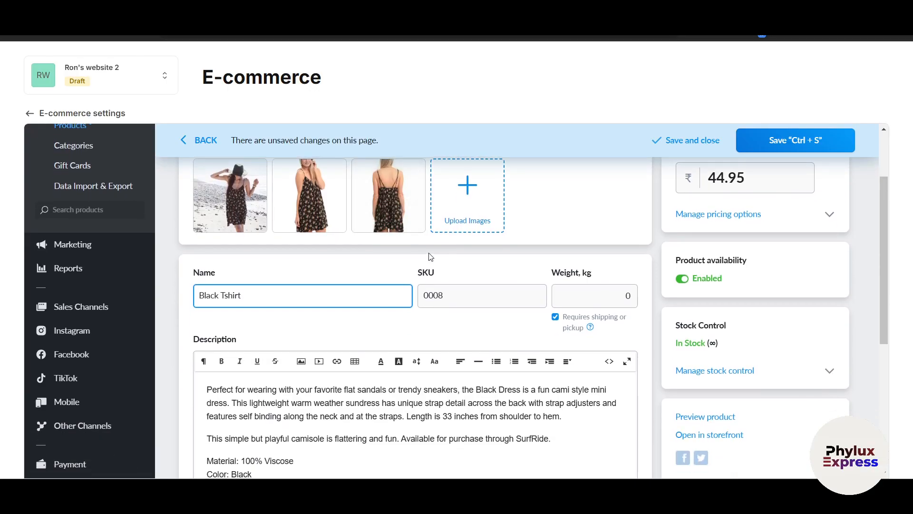
scroll(428, 256, up, 2)
mouse_move(613, 219)
scroll(565, 301, down, 1)
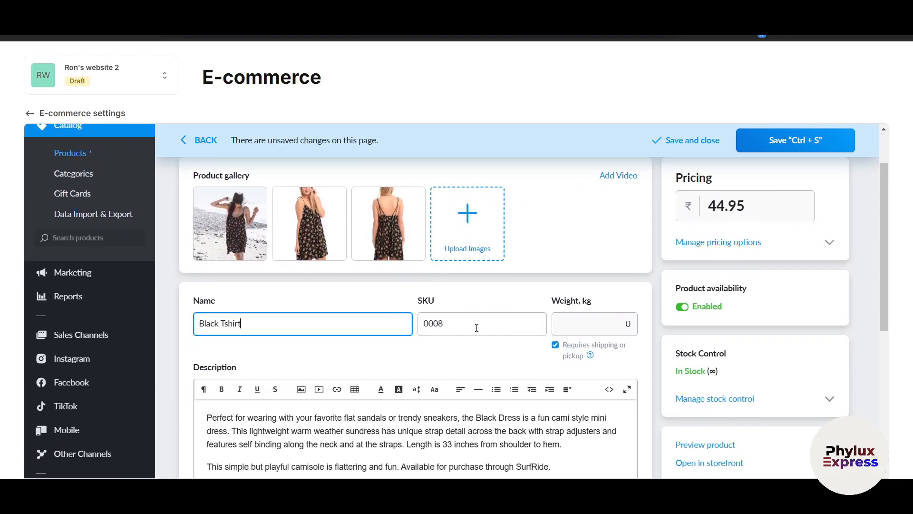
scroll(477, 327, down, 8)
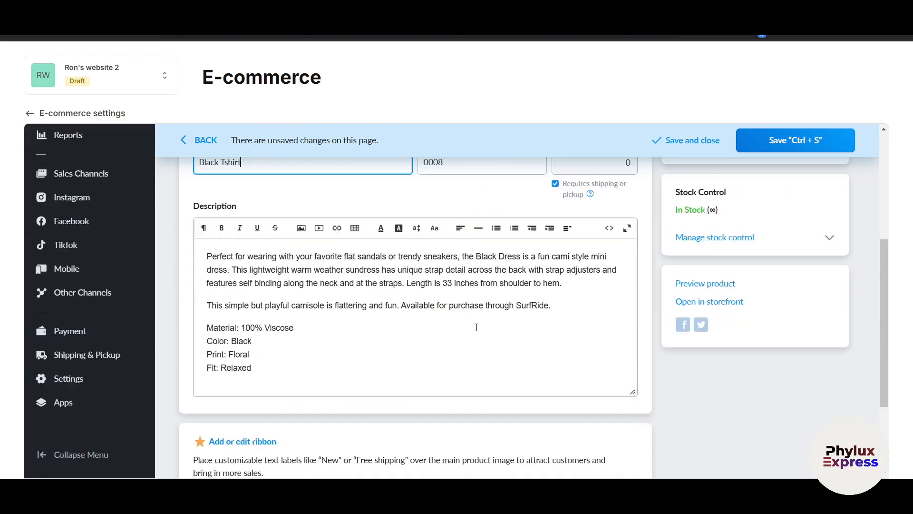
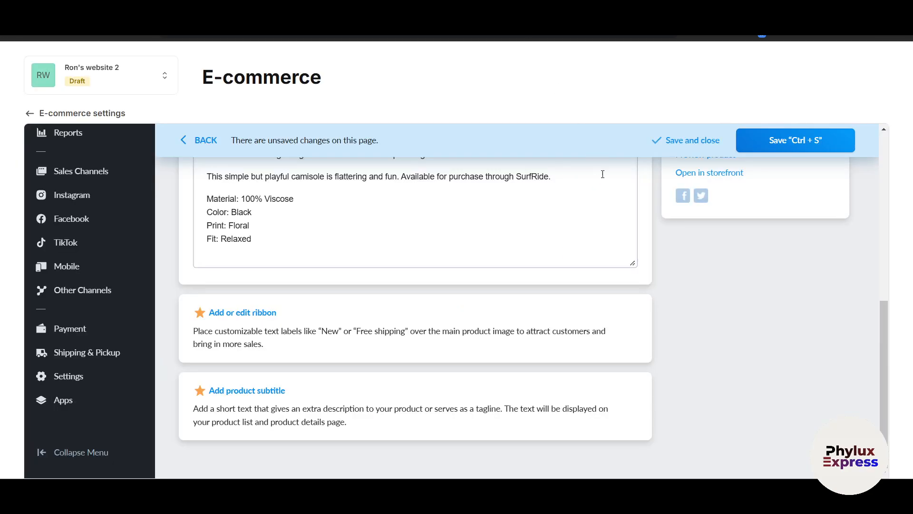
scroll(738, 262, up, 10)
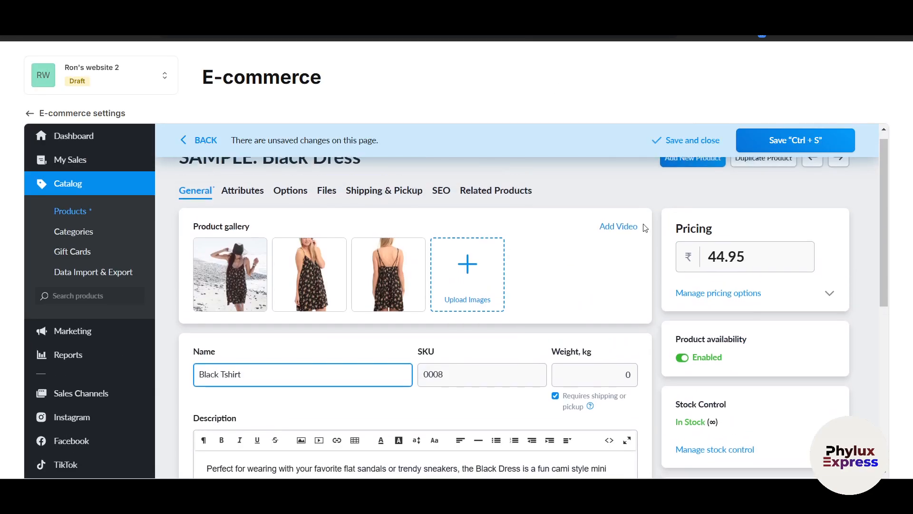
scroll(747, 269, down, 3)
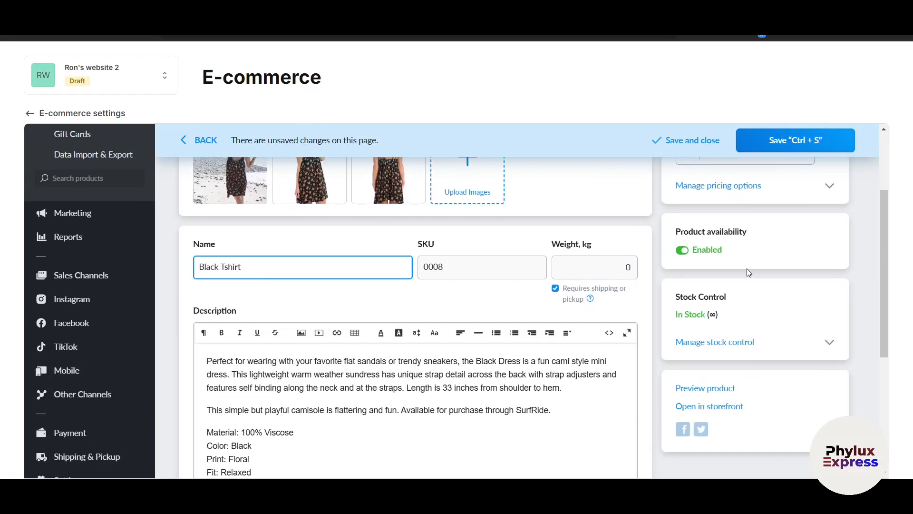
click(707, 342)
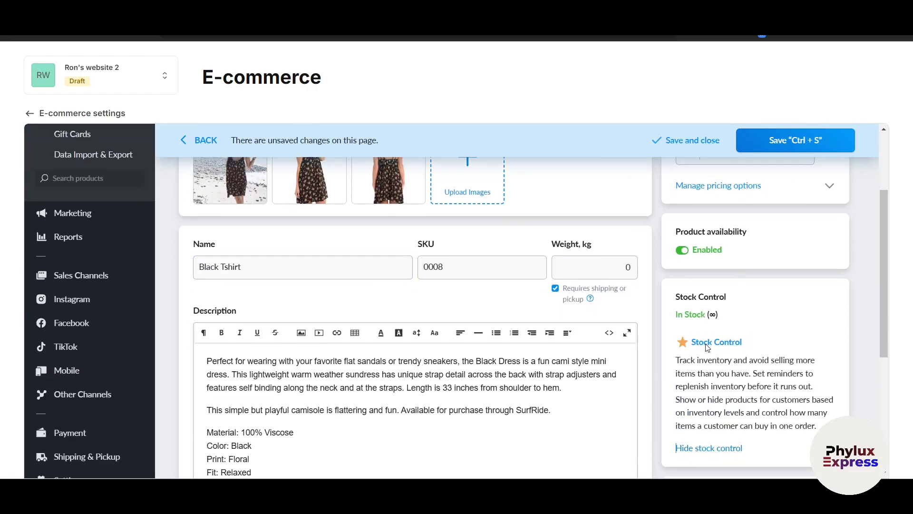
scroll(731, 341, down, 3)
scroll(731, 341, up, 5)
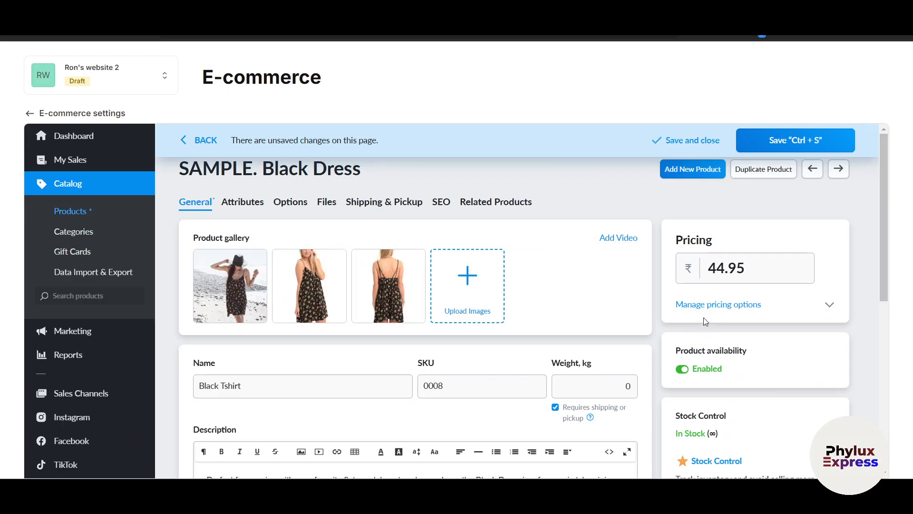
Set the product's price to ₹100 and save the product
click(750, 273)
key(ctrl+a)
text(1)
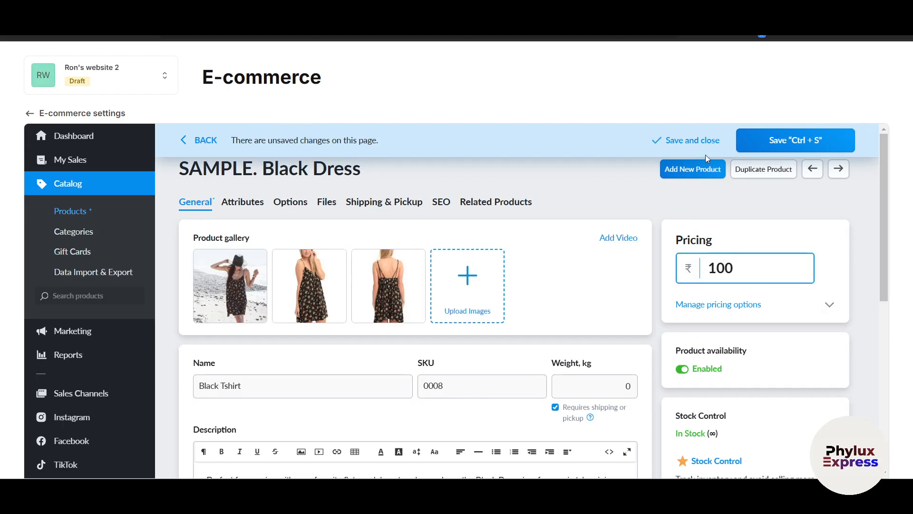
click(799, 149)
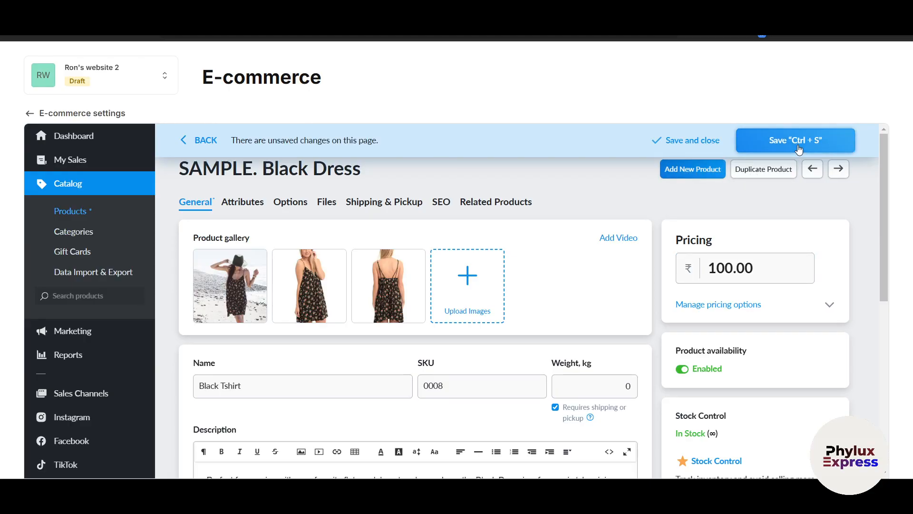
Switch to the store page in the editor, look over its product grid, and save the page
scroll(759, 270, down, 1)
scroll(759, 270, down, 3)
scroll(759, 270, up, 4)
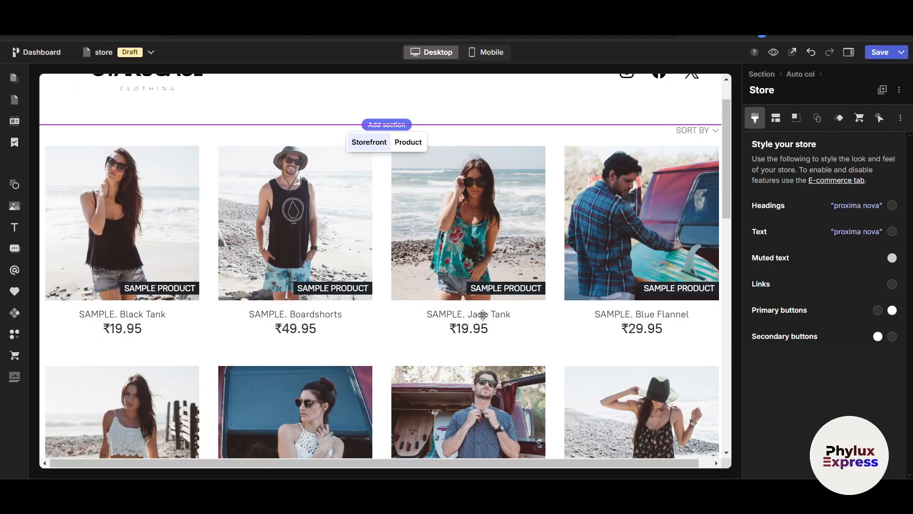
key(ctrl+s)
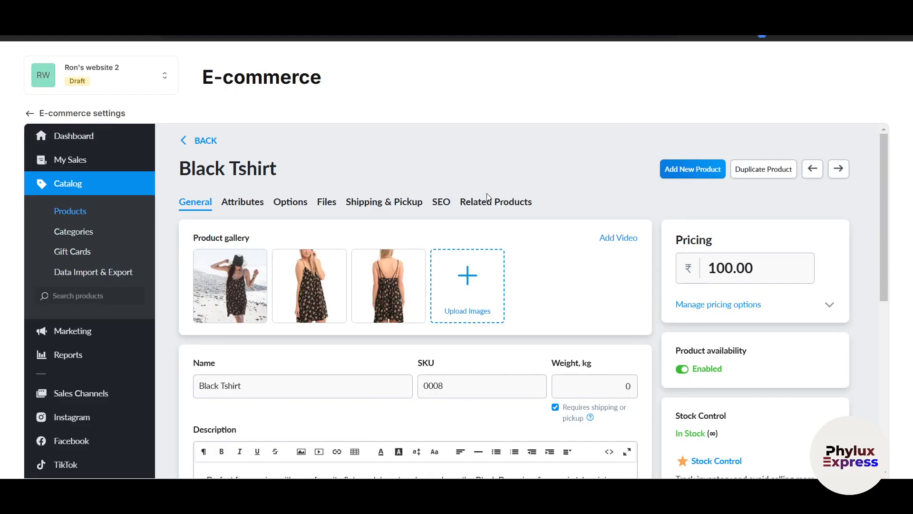
Return from the product form to the product catalog and look through the list and its bulk update, import and export tools
scroll(7, 135, down, 4)
scroll(7, 135, up, 4)
click(73, 216)
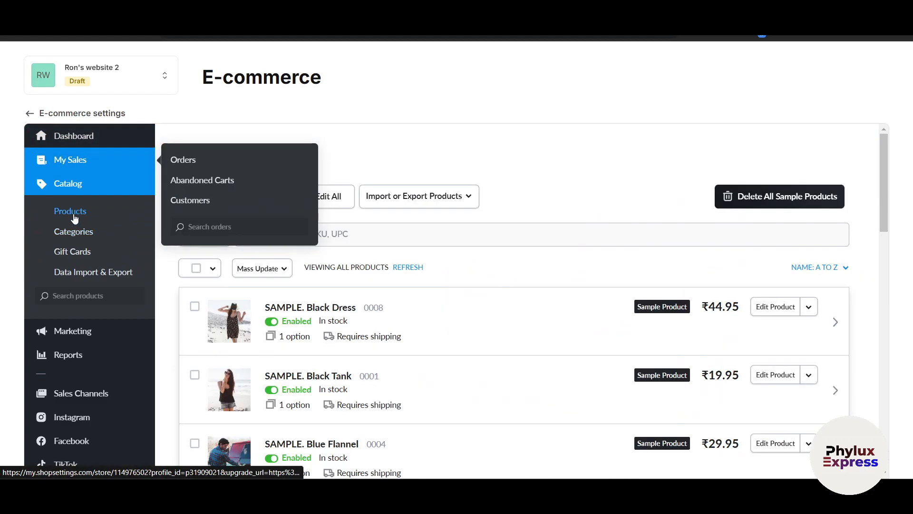
scroll(399, 357, down, 15)
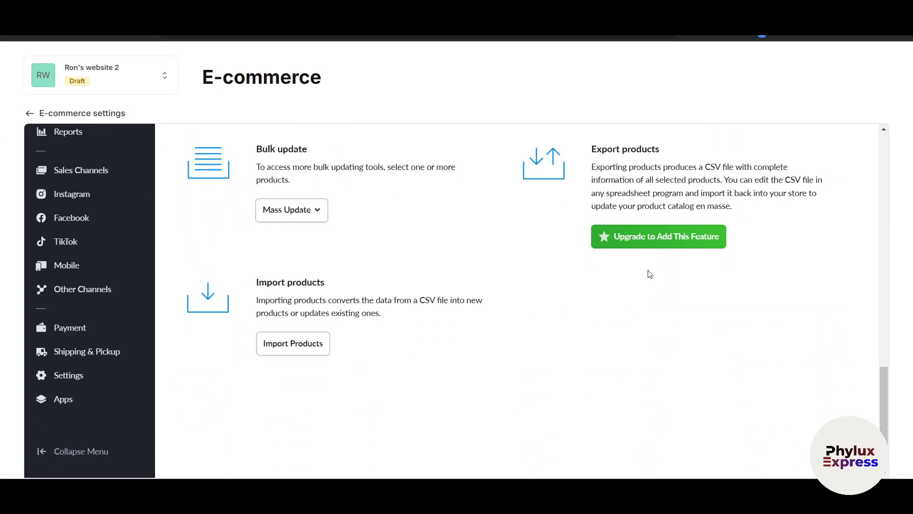
scroll(650, 274, up, 10)
Open the catalog's categories and start a new root category named "Summer Clothes"
click(83, 232)
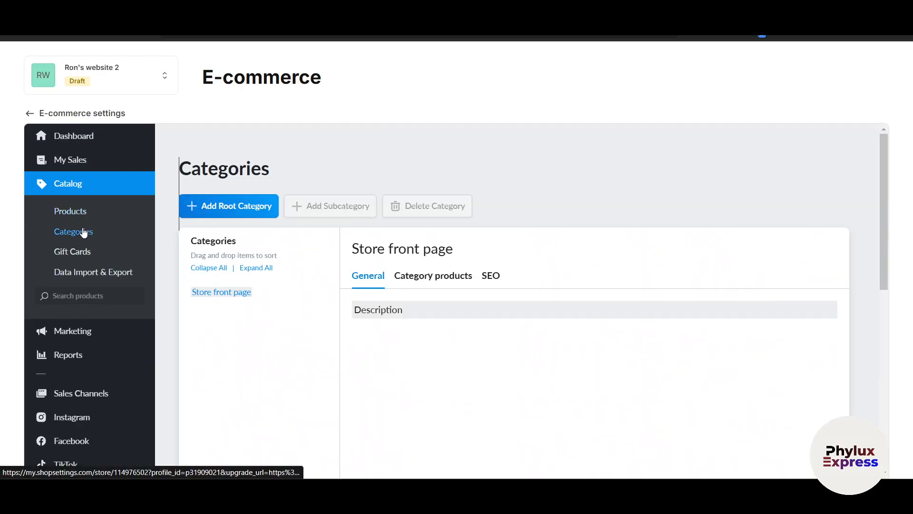
scroll(281, 286, down, 2)
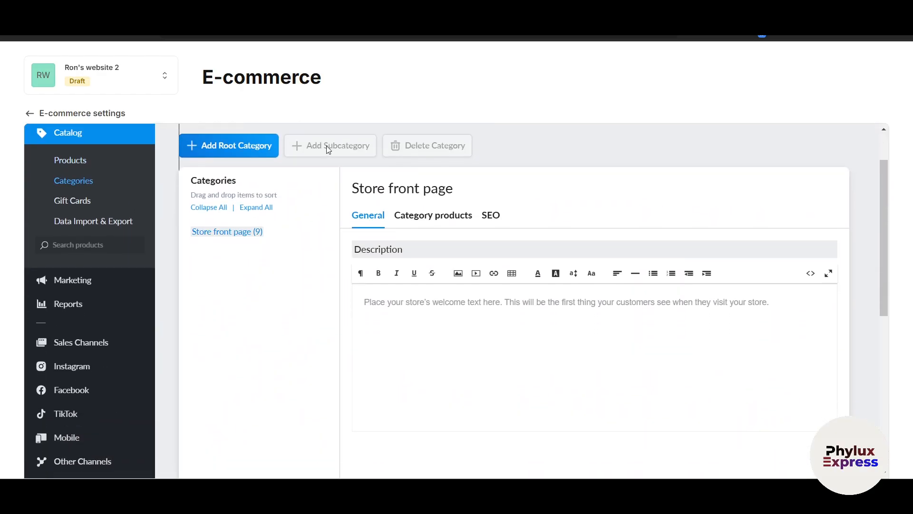
click(214, 148)
click(401, 280)
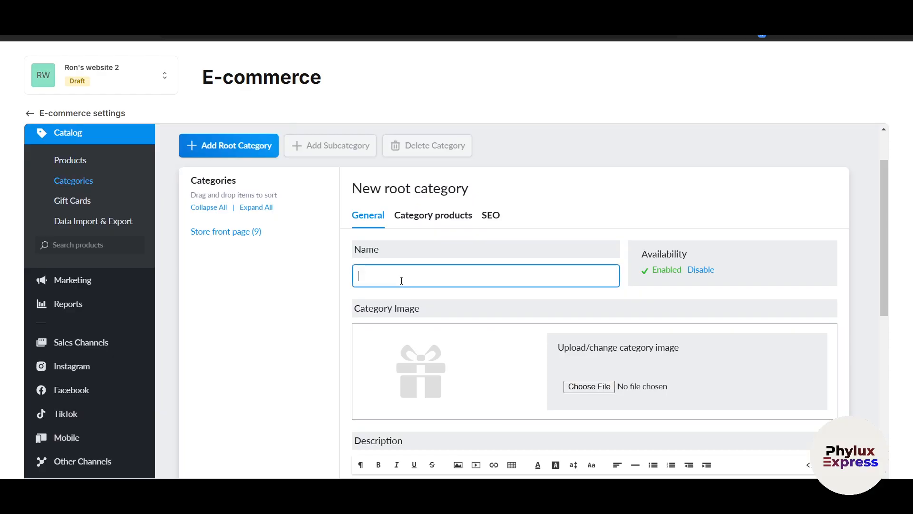
text(Summer Clothes)
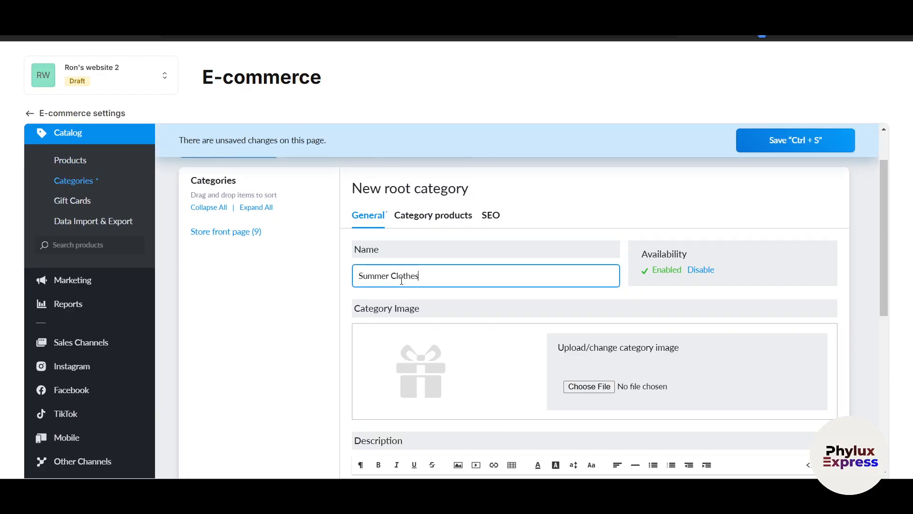
Choose the oversize_tees_banner_dattehameha file as the category image
scroll(476, 387, down, 2)
click(583, 341)
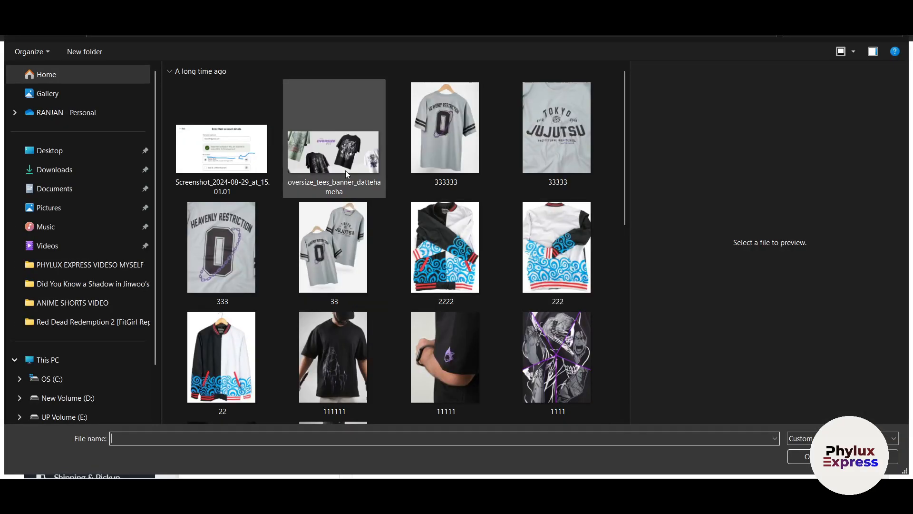
click(334, 151)
click(789, 458)
scroll(559, 350, down, 2)
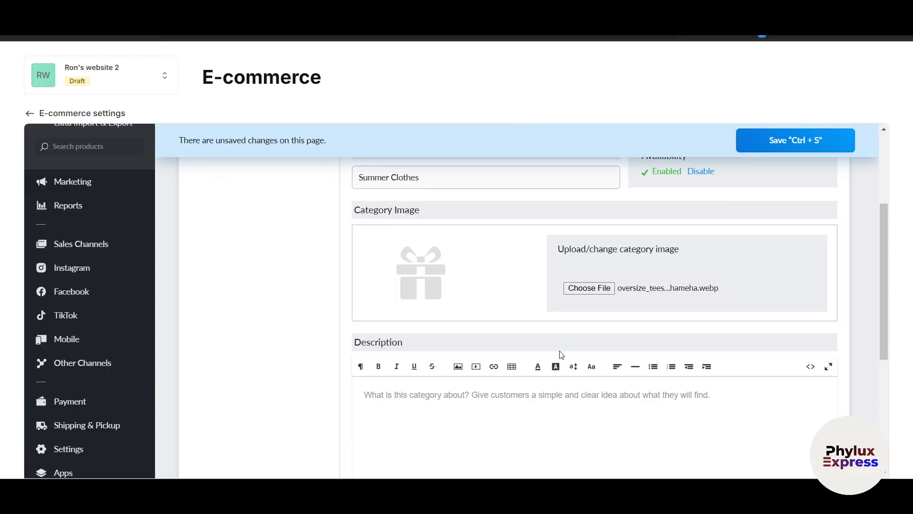
Leave the category description empty and save the new category
scroll(562, 354, down, 1)
click(483, 342)
scroll(530, 321, up, 2)
scroll(532, 405, down, 4)
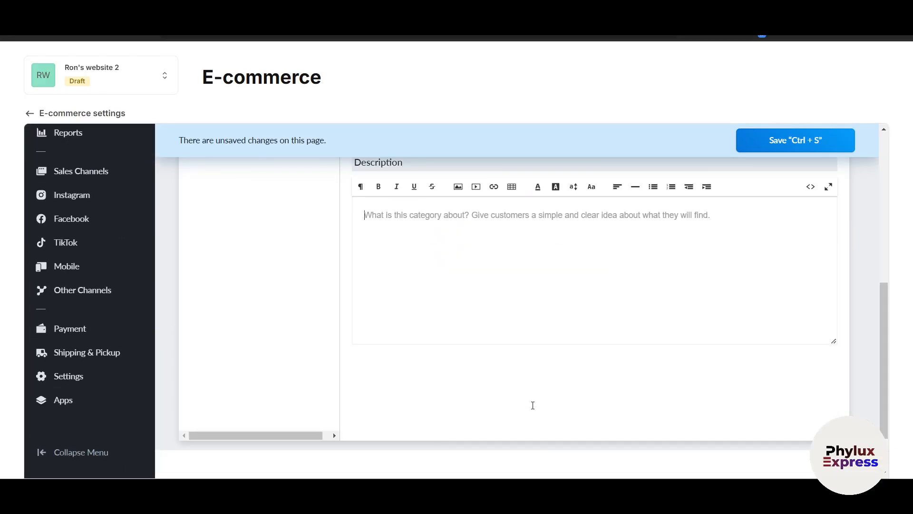
scroll(533, 405, down, 2)
click(784, 145)
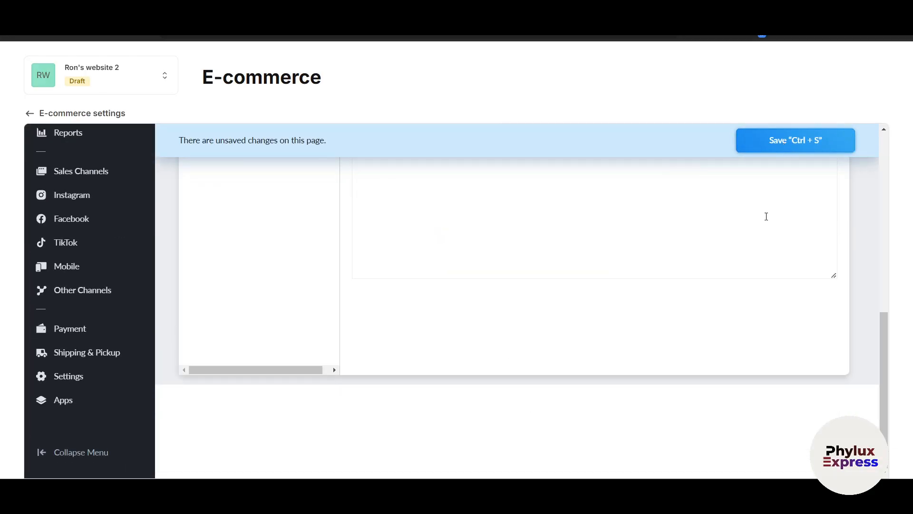
scroll(459, 247, down, 5)
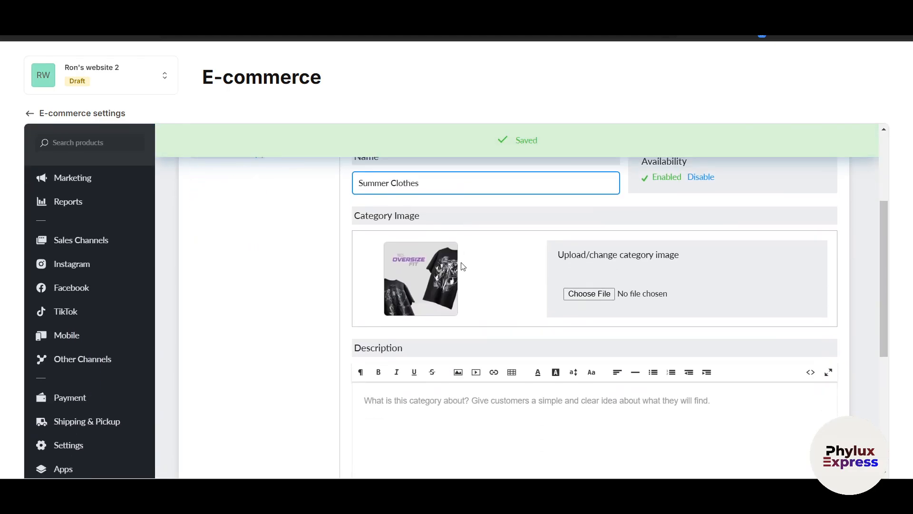
Check the store page's product grid in the editor, and review the Summer Clothes category's general settings
scroll(429, 326, up, 3)
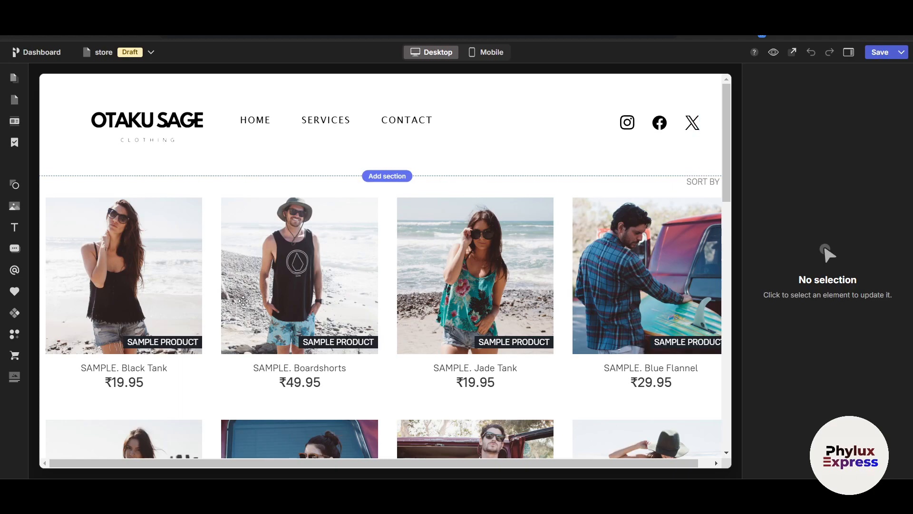
scroll(145, 364, down, 1)
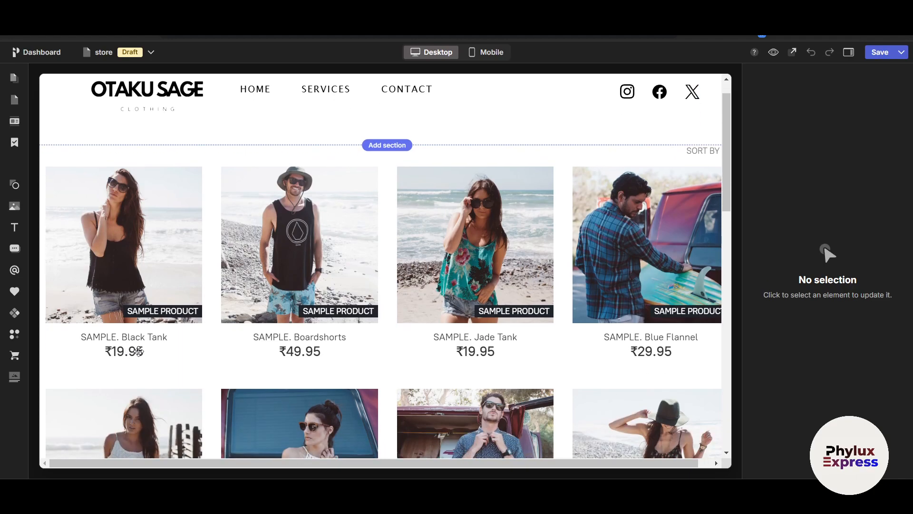
scroll(131, 351, up, 1)
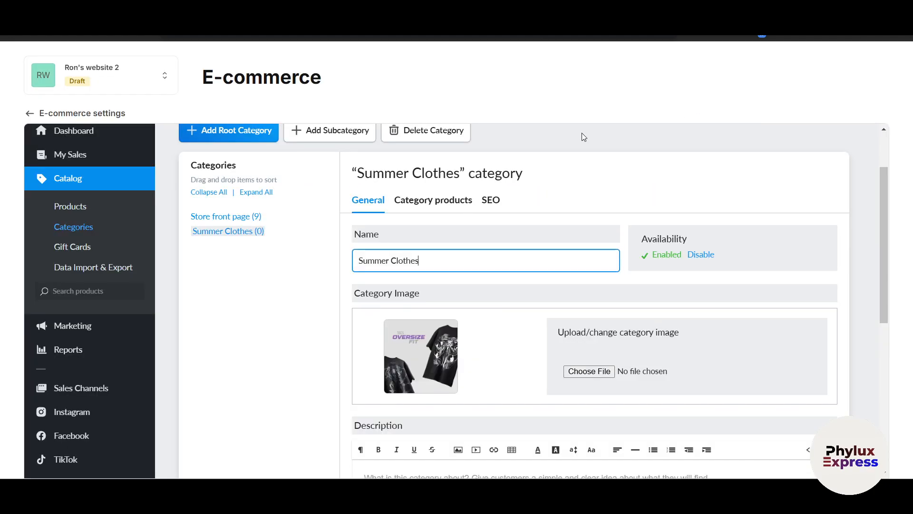
scroll(581, 137, up, 1)
scroll(548, 363, down, 5)
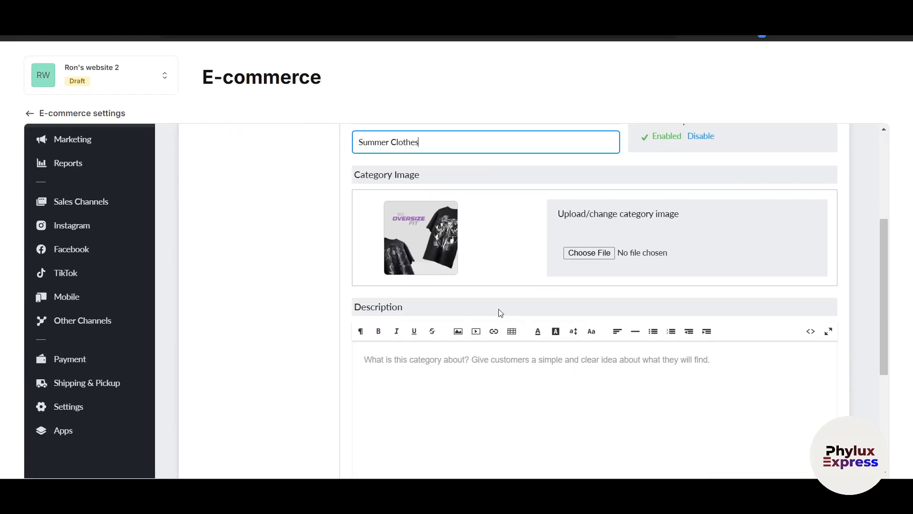
scroll(473, 352, down, 5)
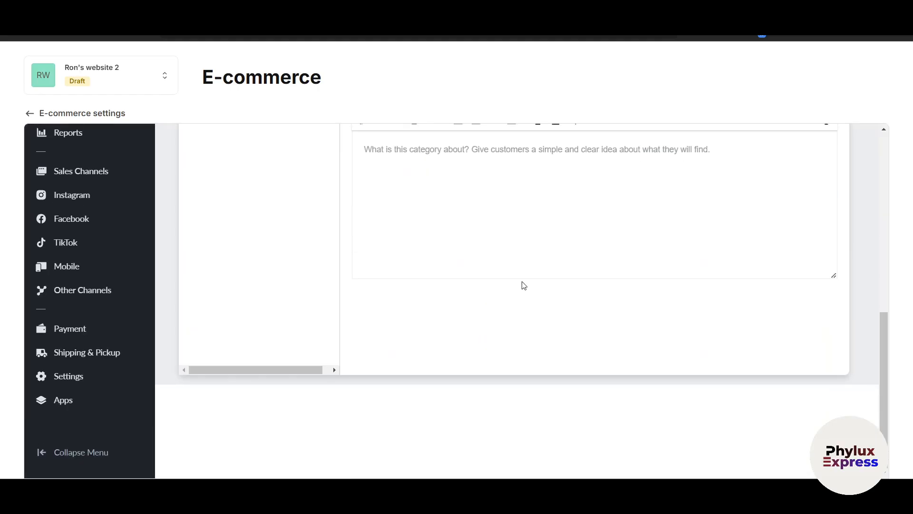
scroll(572, 346, up, 5)
scroll(628, 283, up, 2)
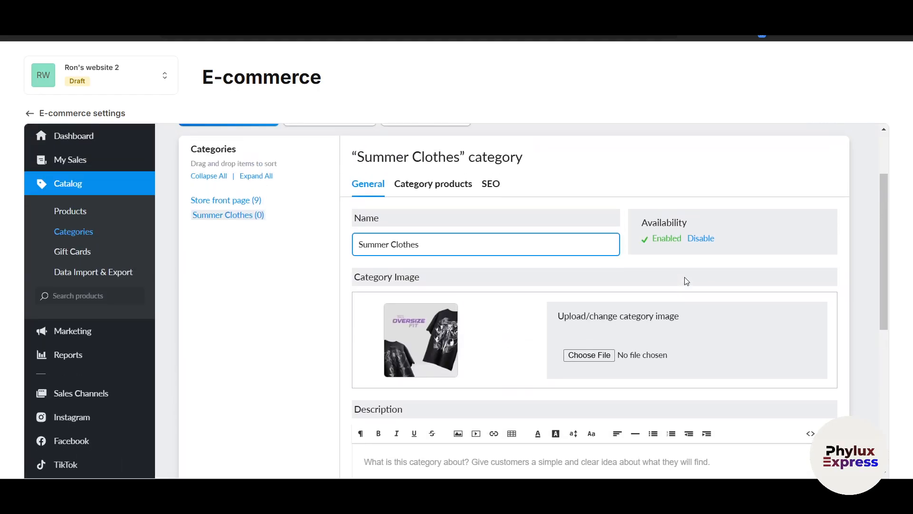
Review the rest of the Summer Clothes category's general settings and check those of the Store front page category
scroll(475, 238, down, 3)
scroll(242, 187, up, 3)
click(218, 177)
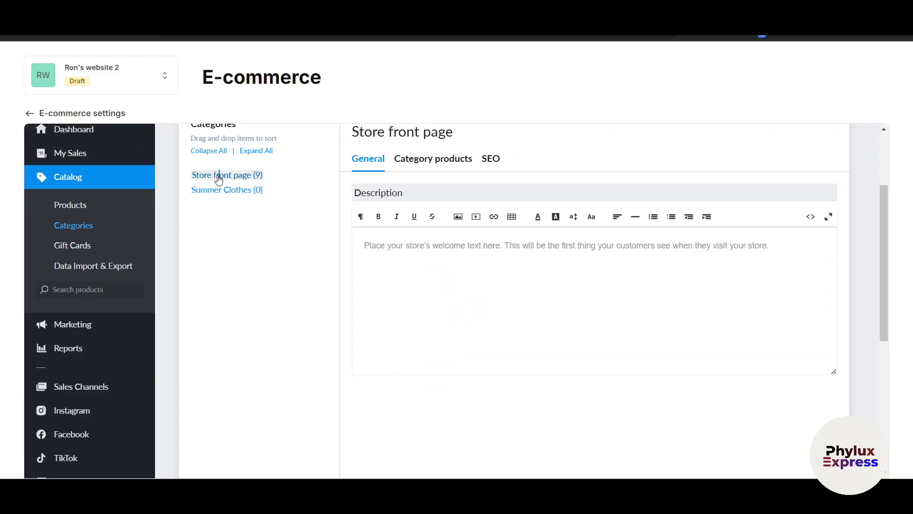
Review the catalog's Gift Cards offer and its Data Import & Export page
click(87, 246)
scroll(327, 350, down, 5)
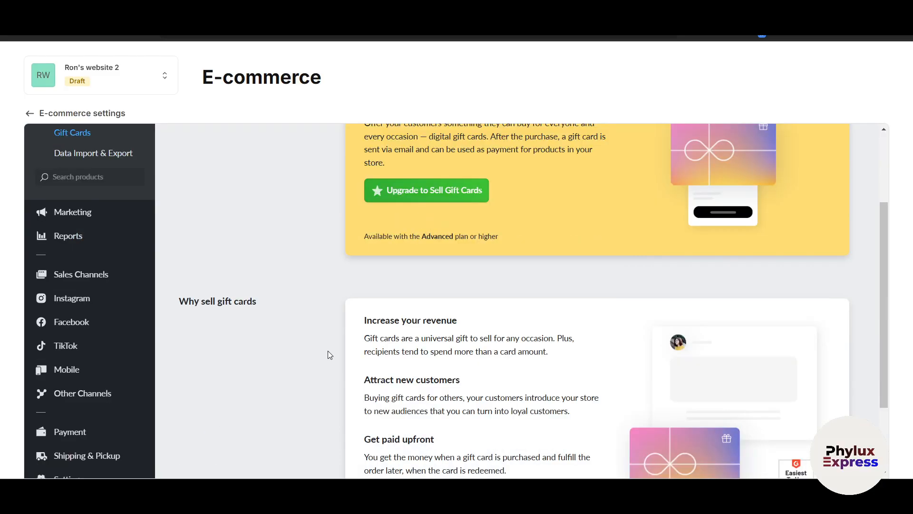
scroll(321, 362, up, 5)
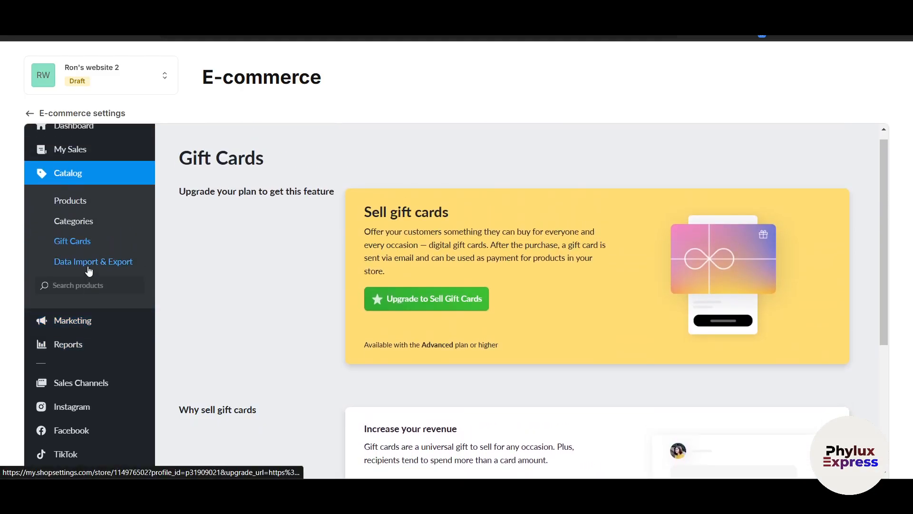
click(89, 271)
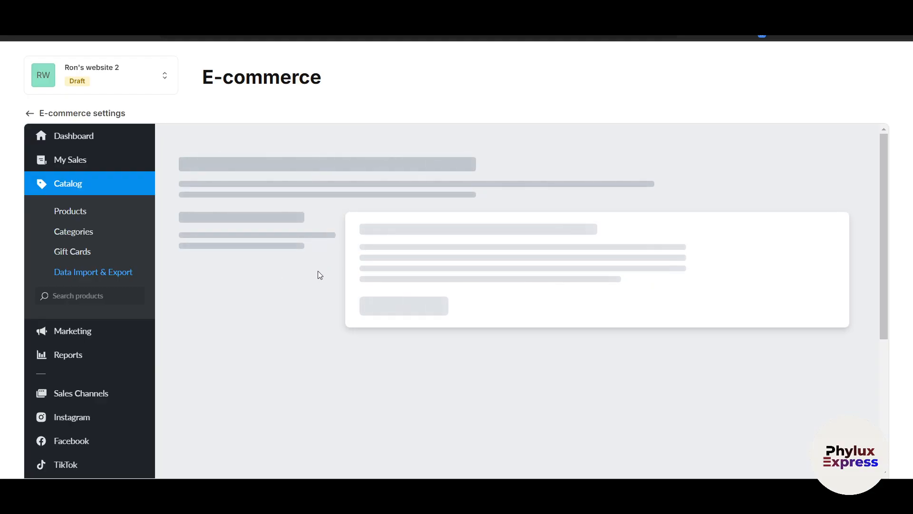
scroll(318, 270, down, 2)
Review the Marketing overview's options for getting traffic and converting visitors to customers
click(89, 217)
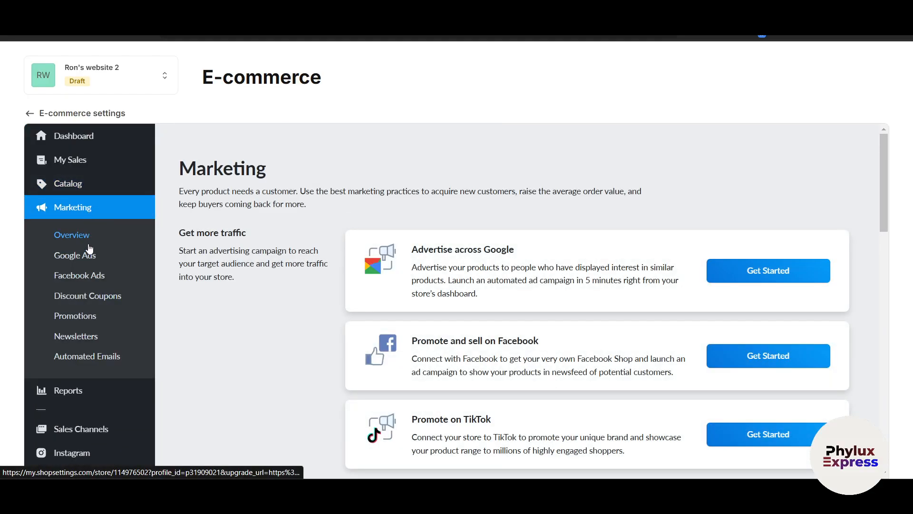
scroll(252, 292, down, 2)
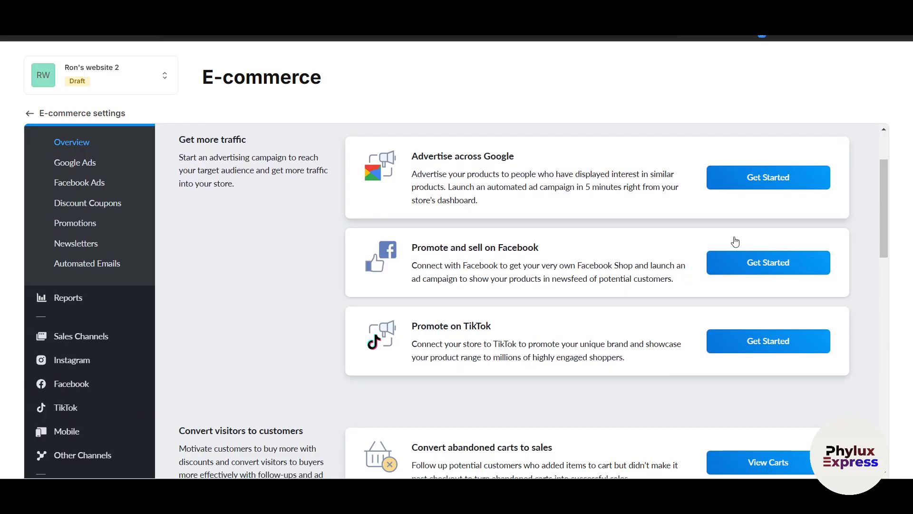
scroll(734, 259, down, 2)
scroll(760, 296, down, 3)
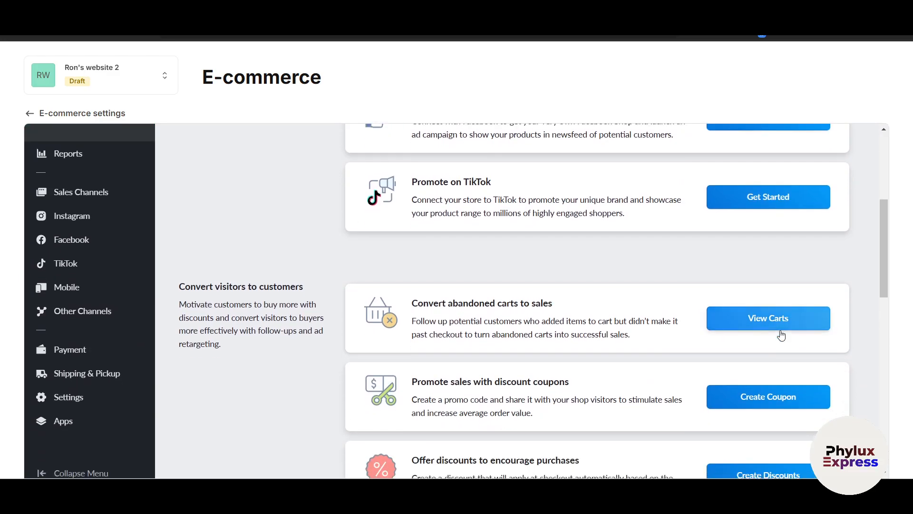
scroll(778, 359, up, 3)
scroll(779, 360, up, 2)
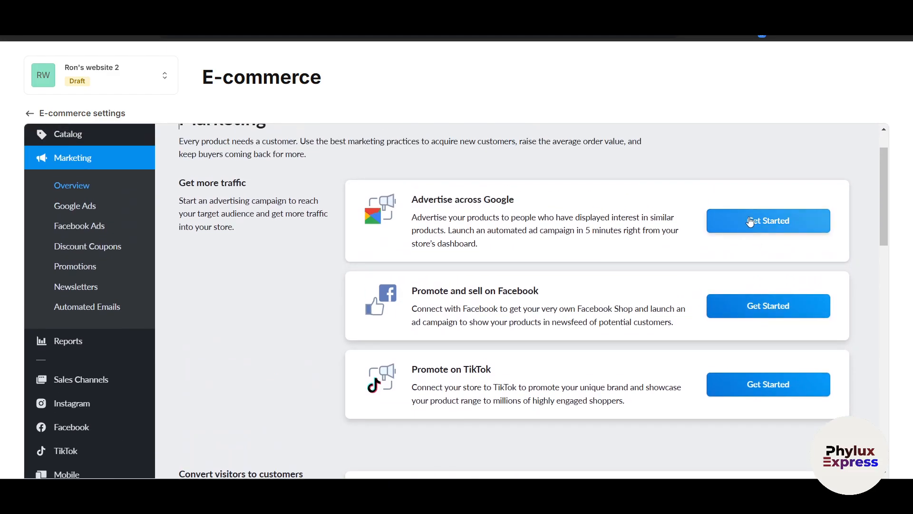
Examine the Facebook Ads setup guide and follow its Facebook connection to the Selling on Facebook page
click(751, 314)
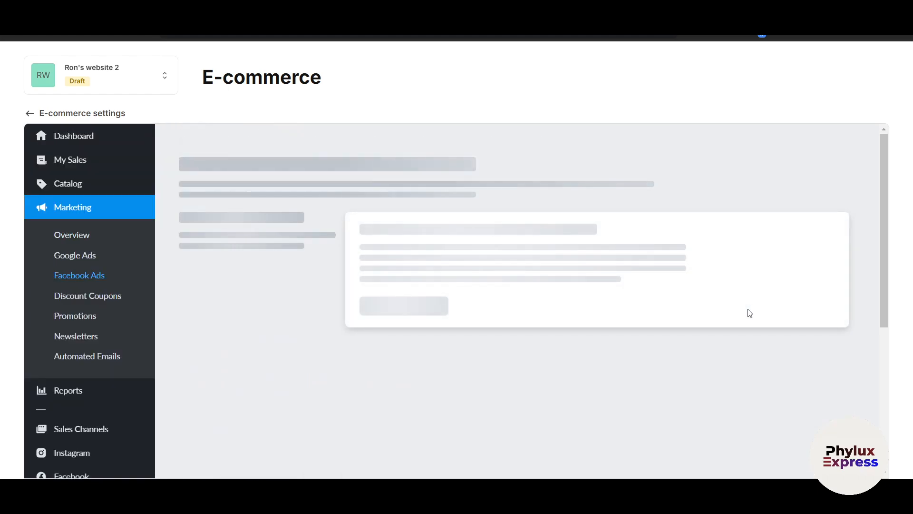
scroll(316, 326, down, 3)
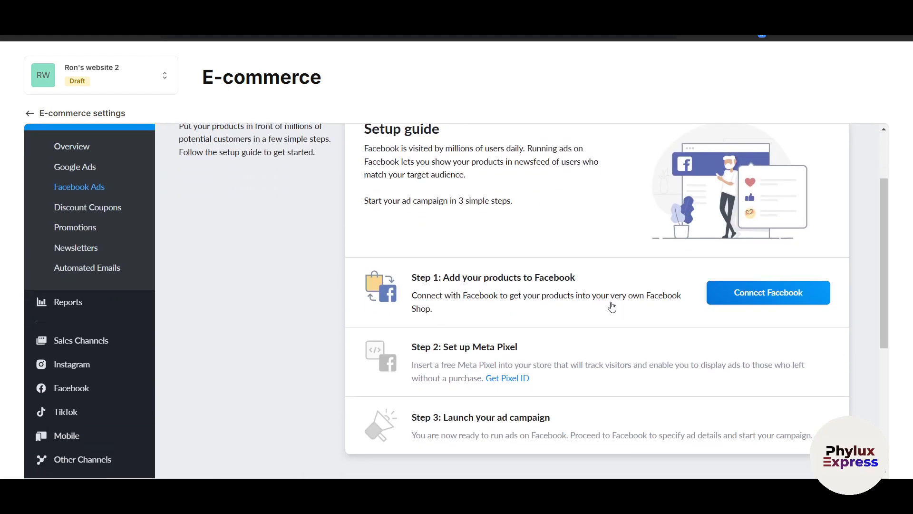
click(742, 298)
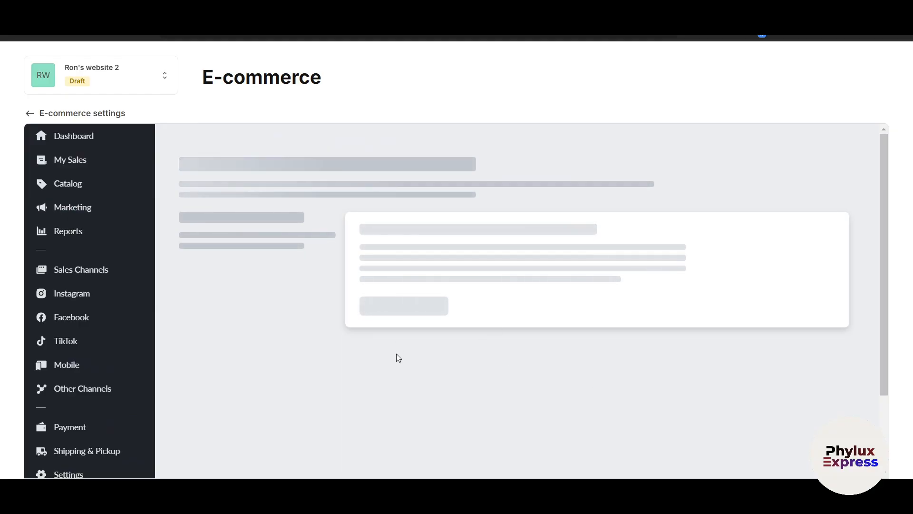
scroll(442, 353, down, 5)
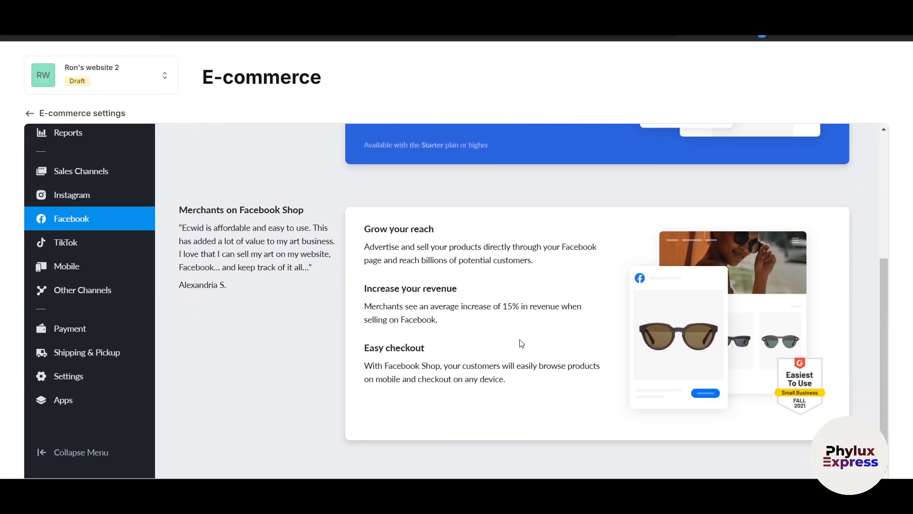
scroll(518, 343, up, 5)
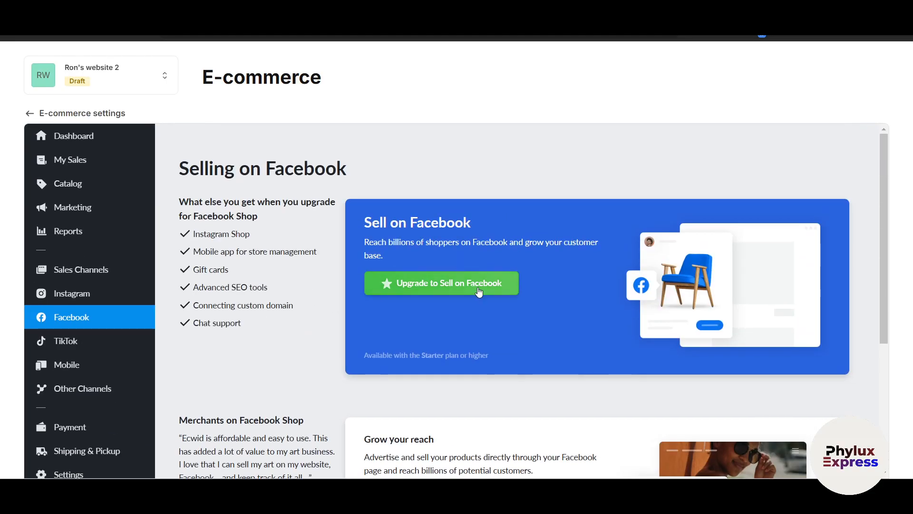
scroll(95, 361, down, 1)
scroll(95, 352, up, 1)
Check the Mobile sales channel and the services offered under Other Channels
click(66, 364)
mouse_move(90, 388)
scroll(90, 376, down, 1)
click(90, 373)
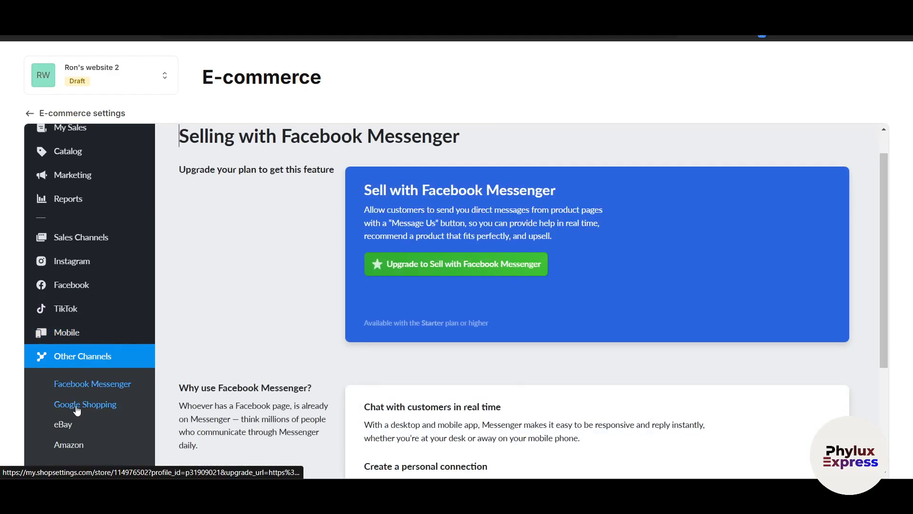
scroll(90, 390, down, 3)
Examine the store's payment methods, including the Stripe, PayPal, PayU and manual payment options
click(86, 335)
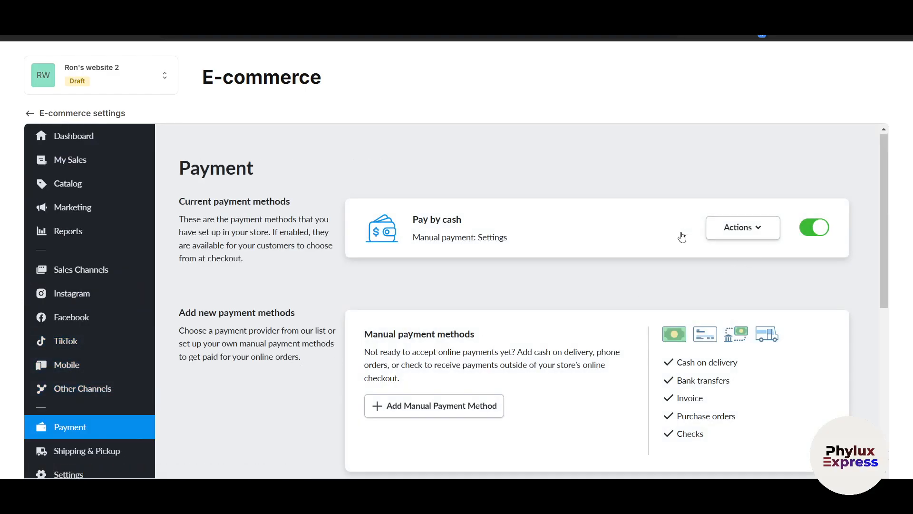
scroll(428, 266, down, 3)
scroll(442, 325, down, 1)
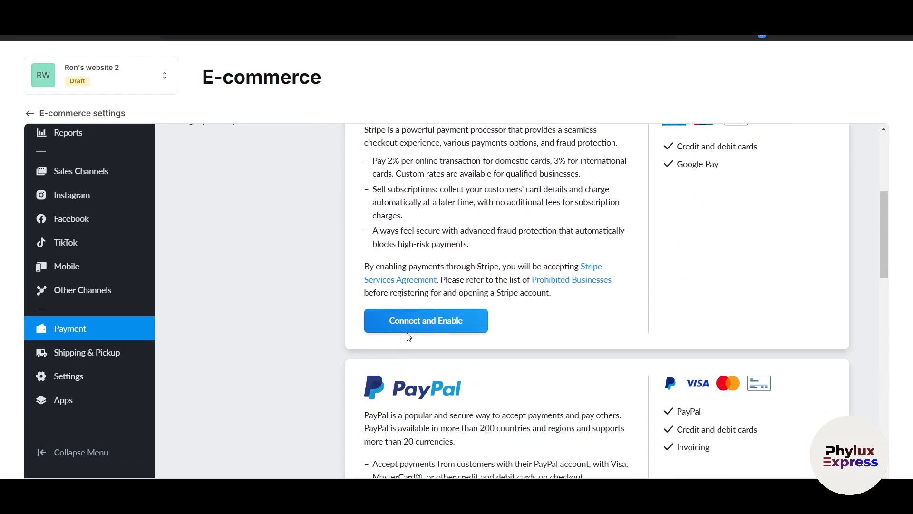
scroll(426, 312, up, 2)
scroll(425, 319, down, 8)
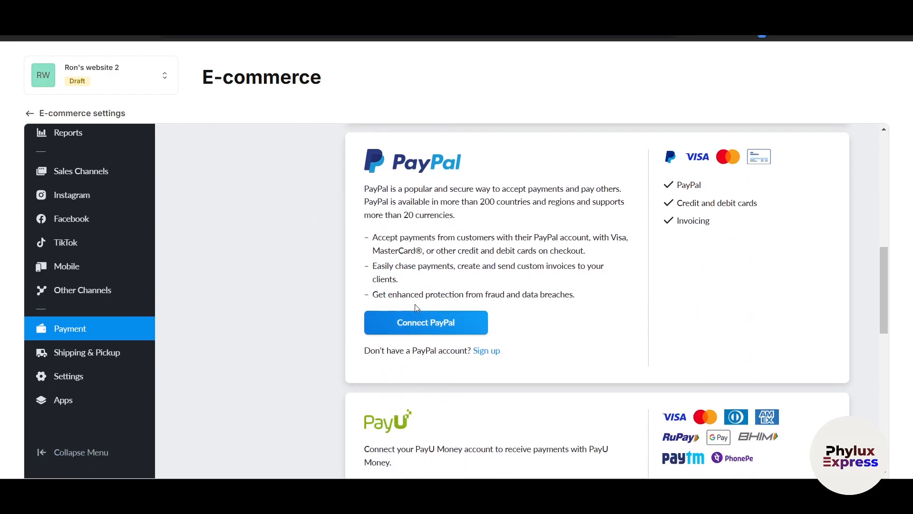
scroll(426, 327, down, 4)
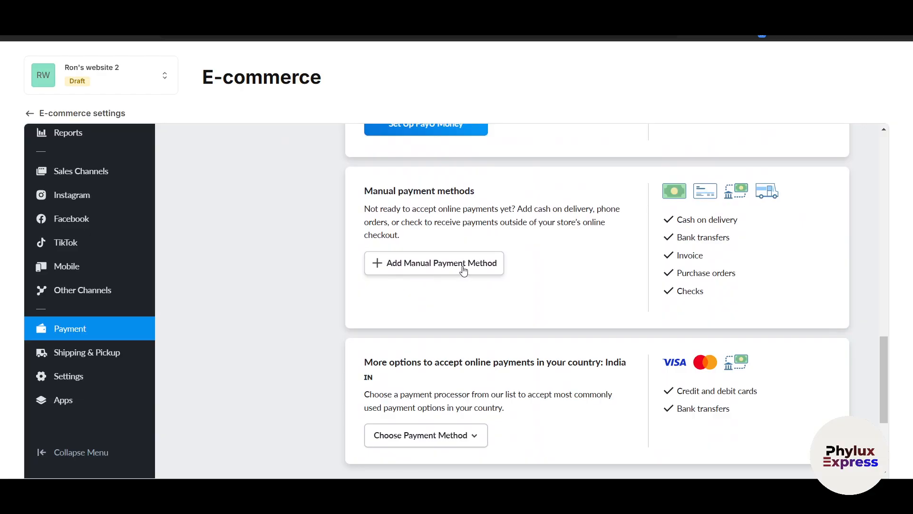
scroll(442, 328, down, 1)
Look through the list of additional online payment processors for India without choosing one
click(441, 393)
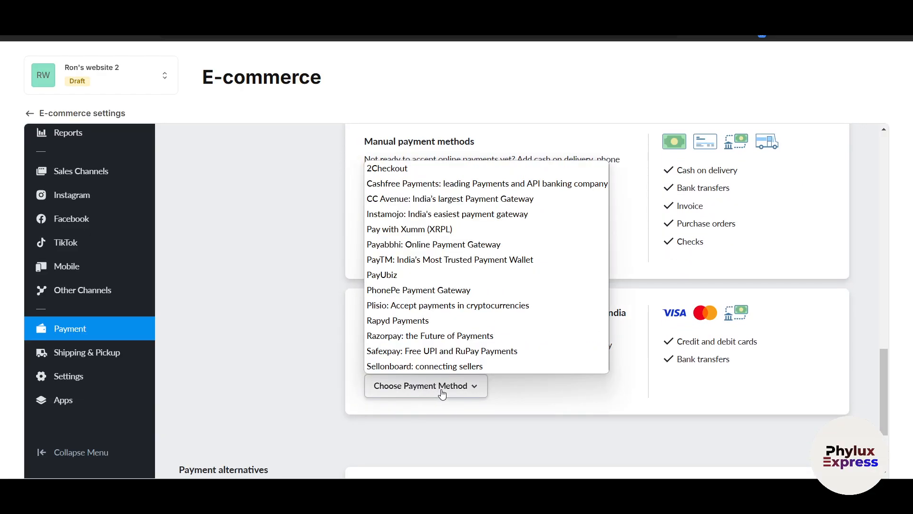
click(553, 398)
click(472, 393)
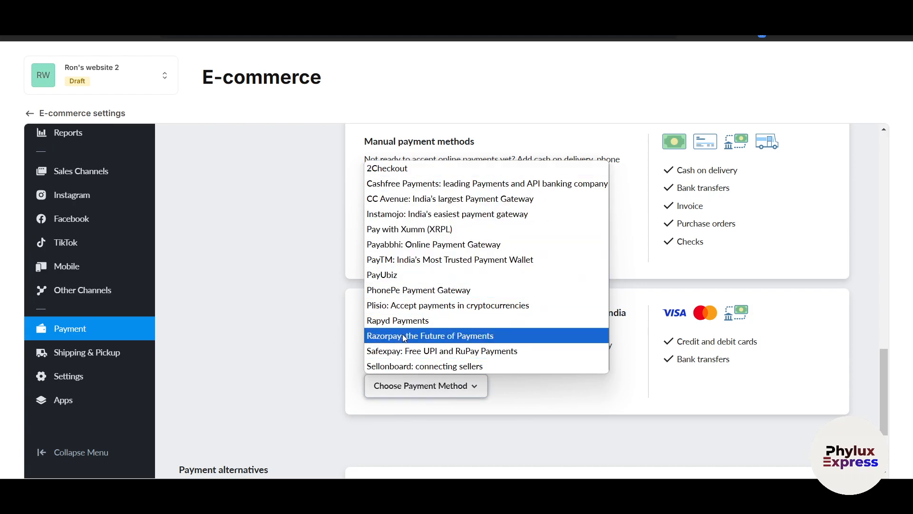
click(236, 361)
scroll(320, 350, down, 1)
Review the shipping, local delivery and self pickup methods in the Shipping & Pickup settings
click(113, 353)
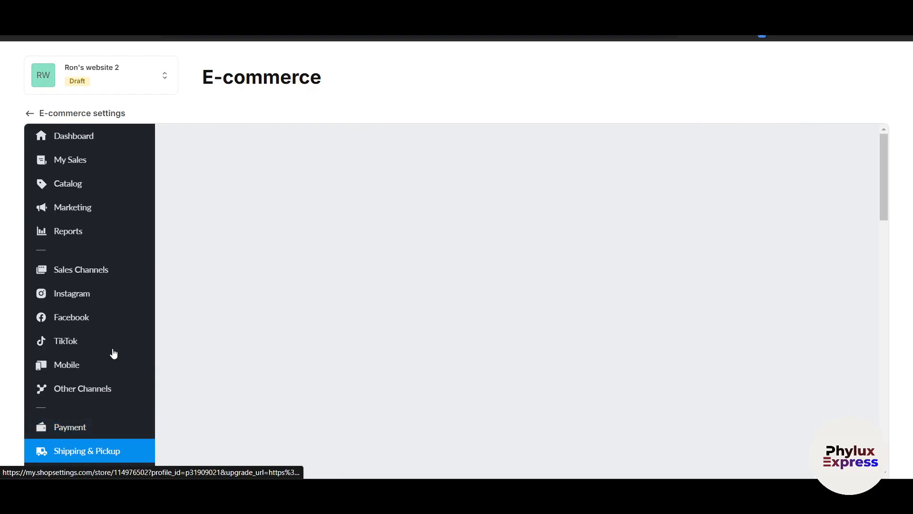
scroll(247, 338, down, 3)
scroll(246, 338, up, 3)
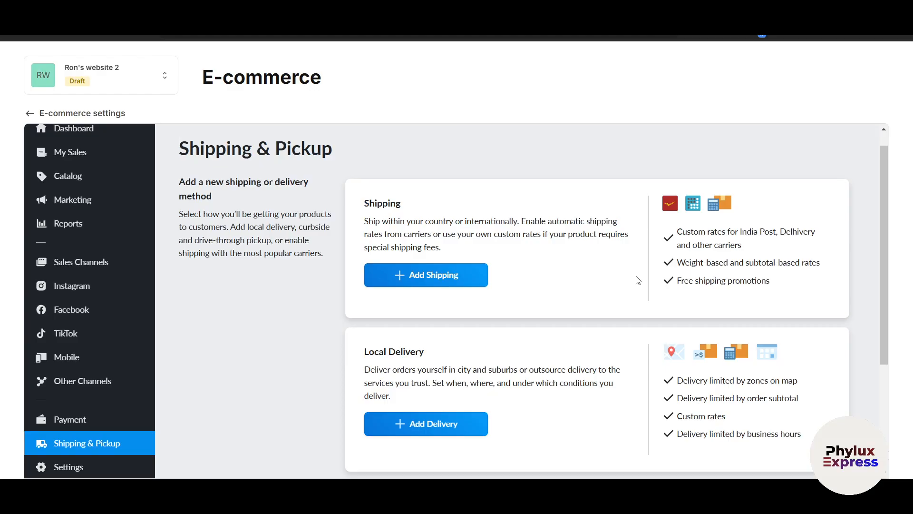
scroll(668, 310, down, 3)
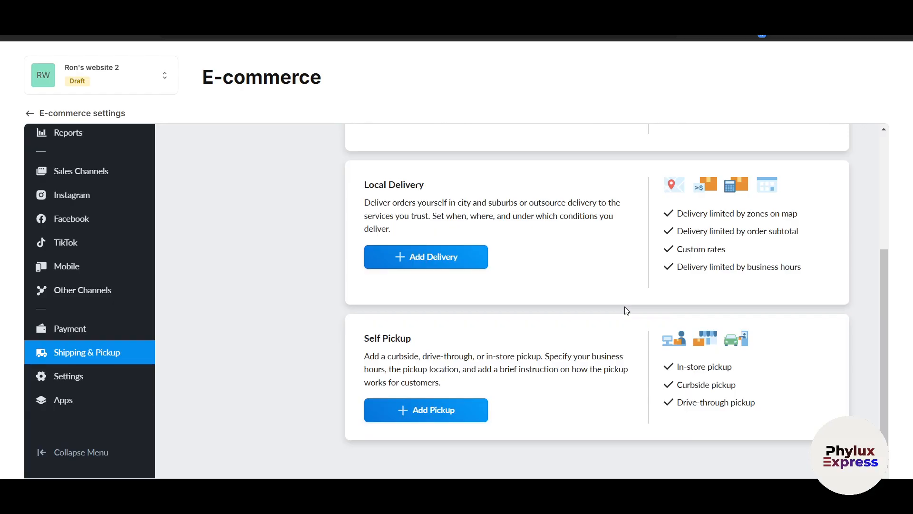
scroll(626, 311, up, 1)
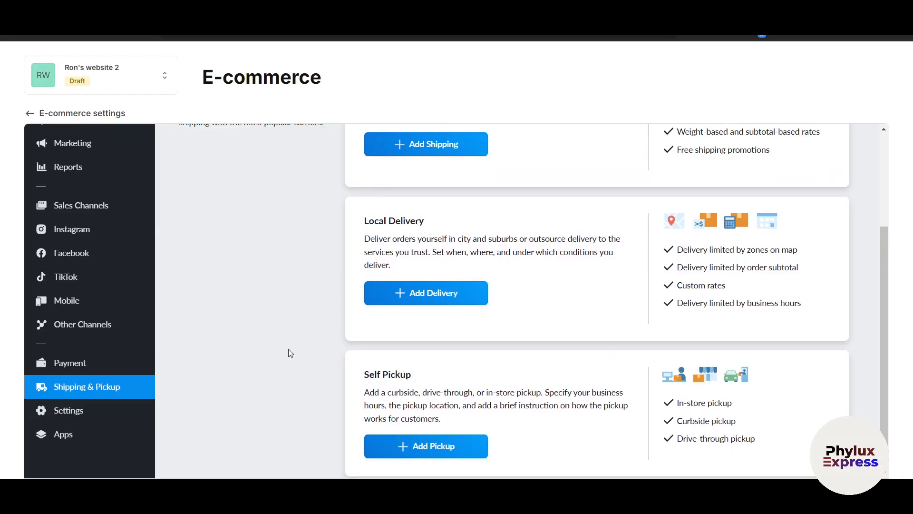
Review the store profile in the general settings, from store name and company details to social links and storefront status
click(71, 410)
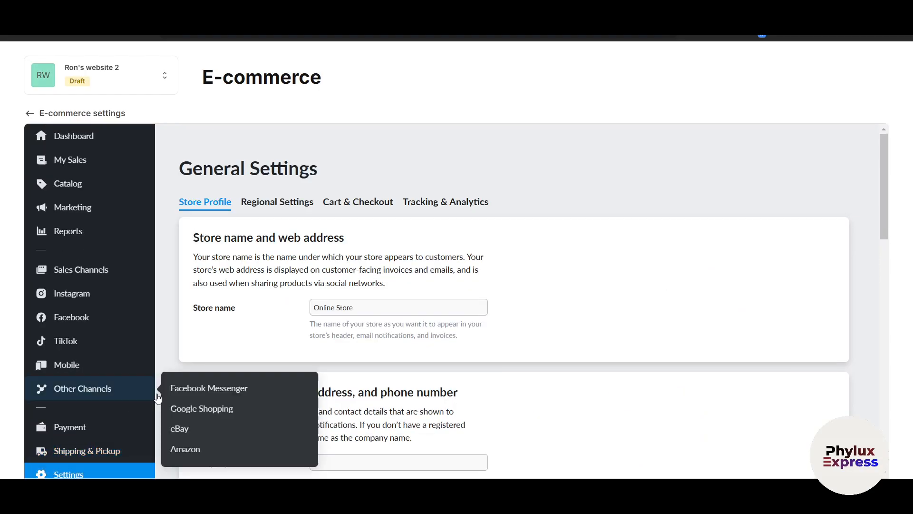
mouse_move(126, 402)
scroll(444, 350, down, 6)
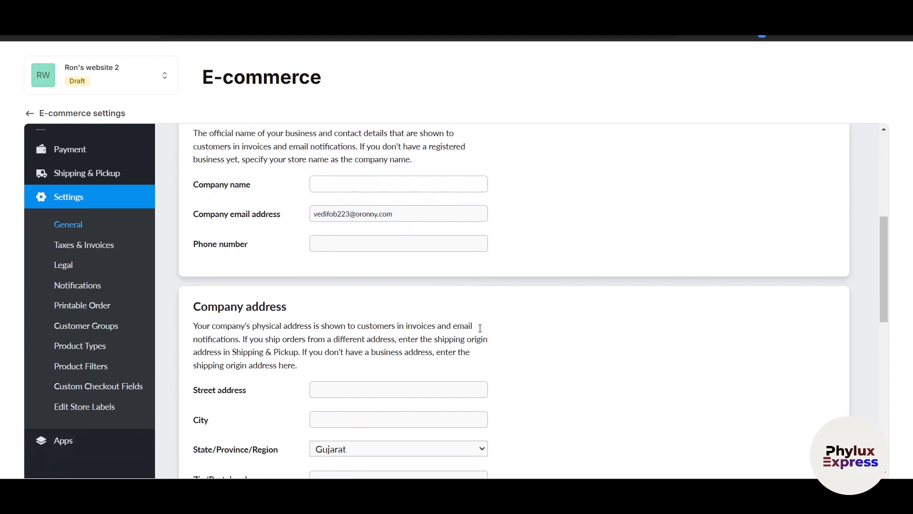
scroll(480, 328, down, 7)
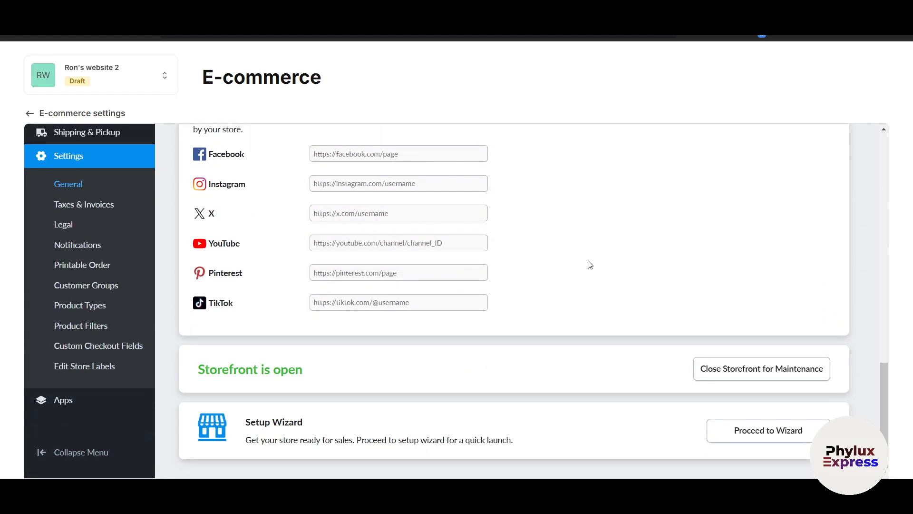
scroll(586, 348, up, 15)
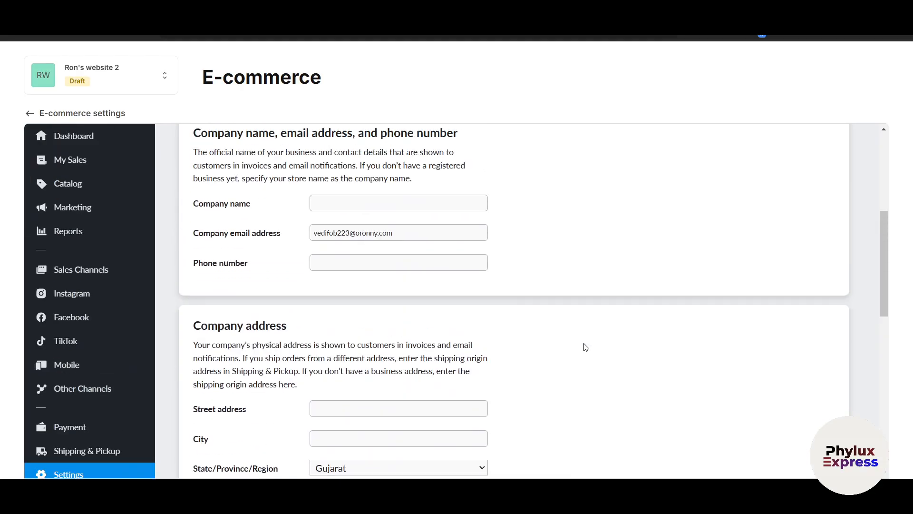
Review the store dashboard's to-do list, reports and pre-launch suggestions
mouse_move(71, 159)
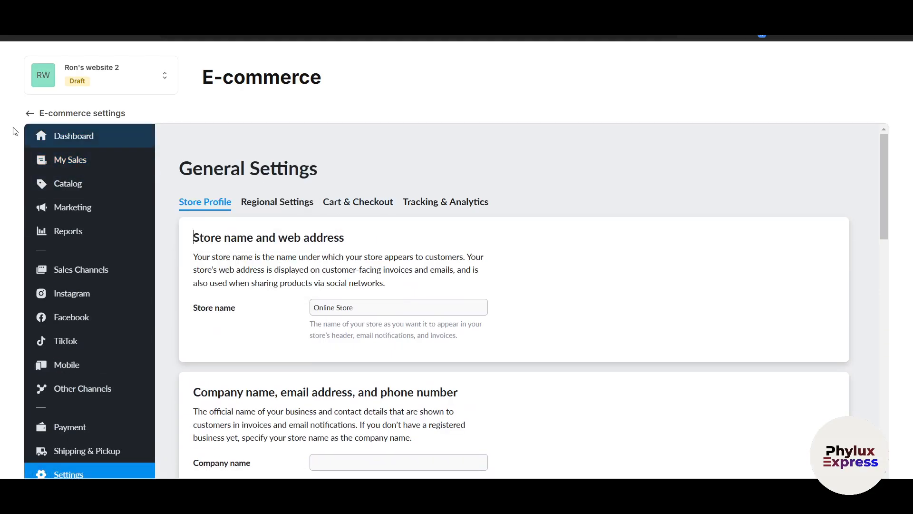
click(86, 142)
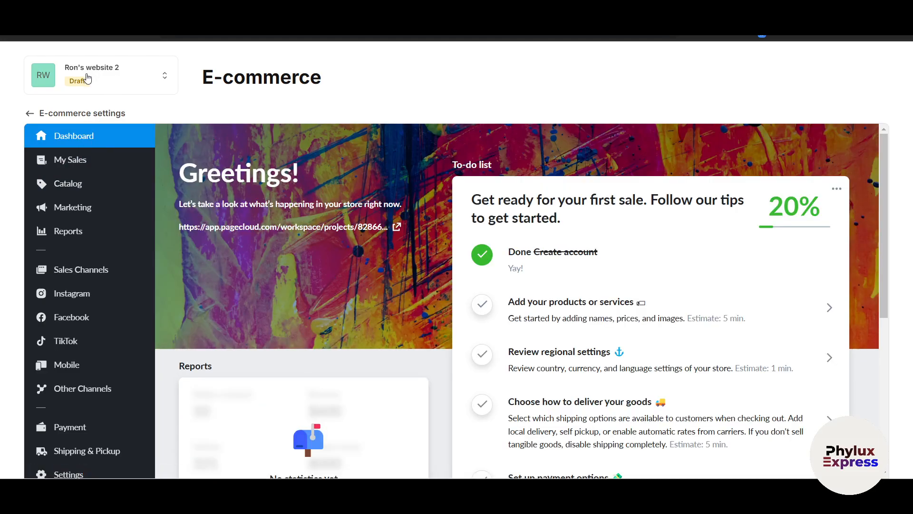
scroll(329, 311, down, 6)
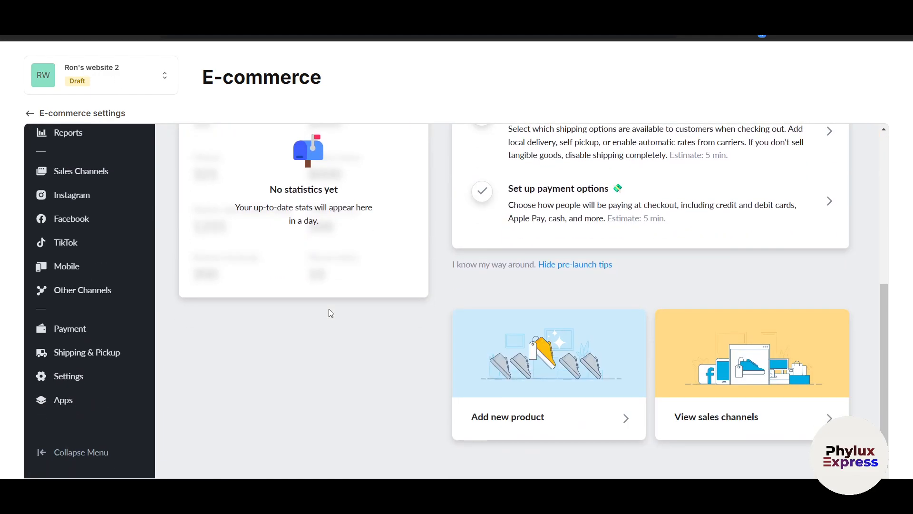
scroll(331, 313, up, 6)
Preview the draft website from the project switcher and return to the store page in the editor
click(166, 82)
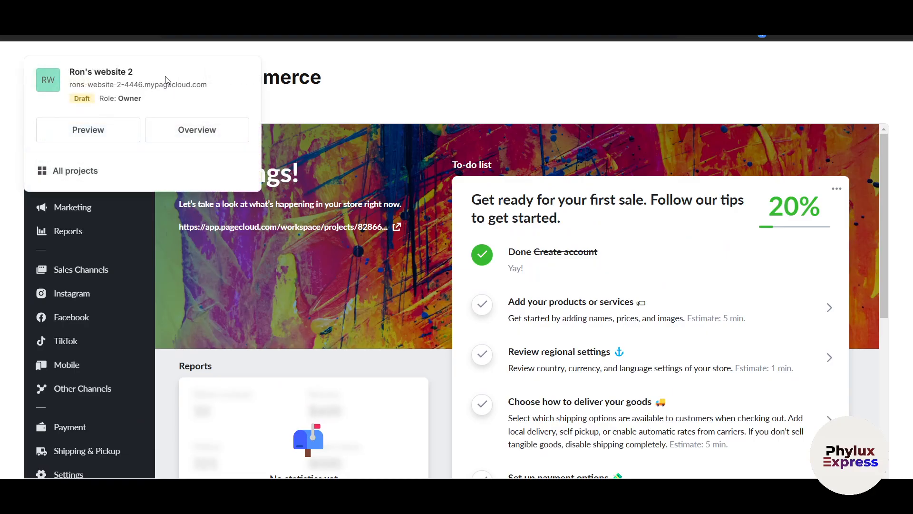
click(108, 133)
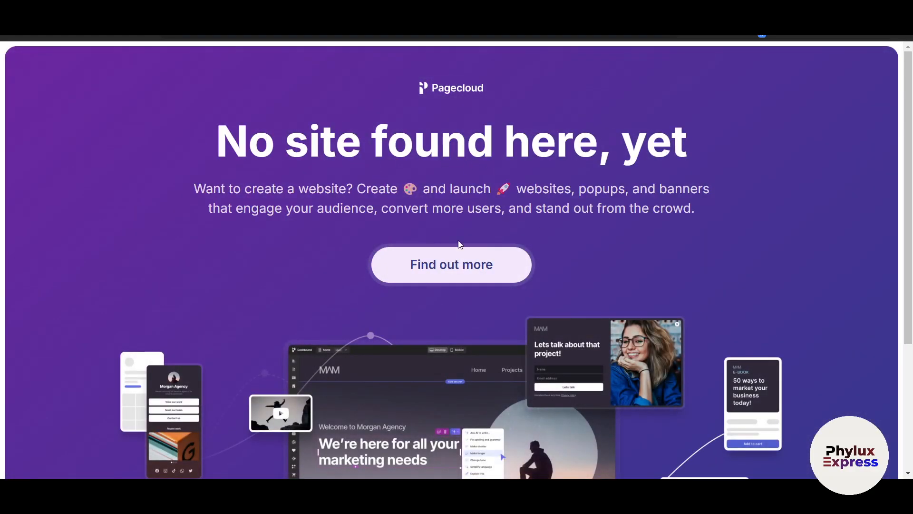
scroll(330, 248, left, 5)
click(427, 9)
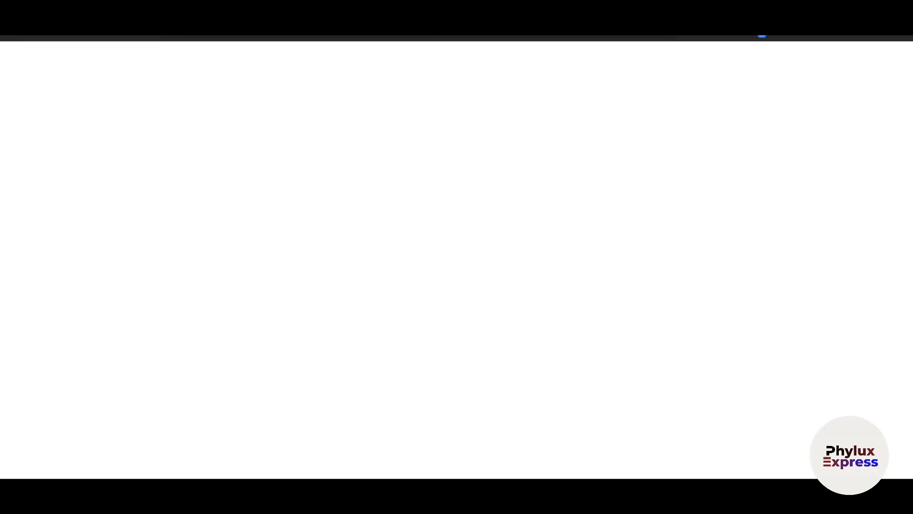
click(389, 9)
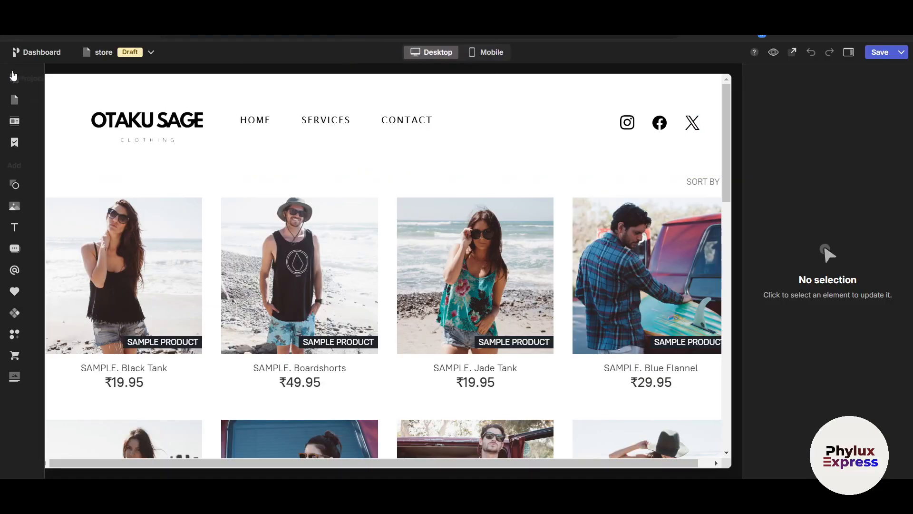
Review the project colors in the project's design settings
click(20, 77)
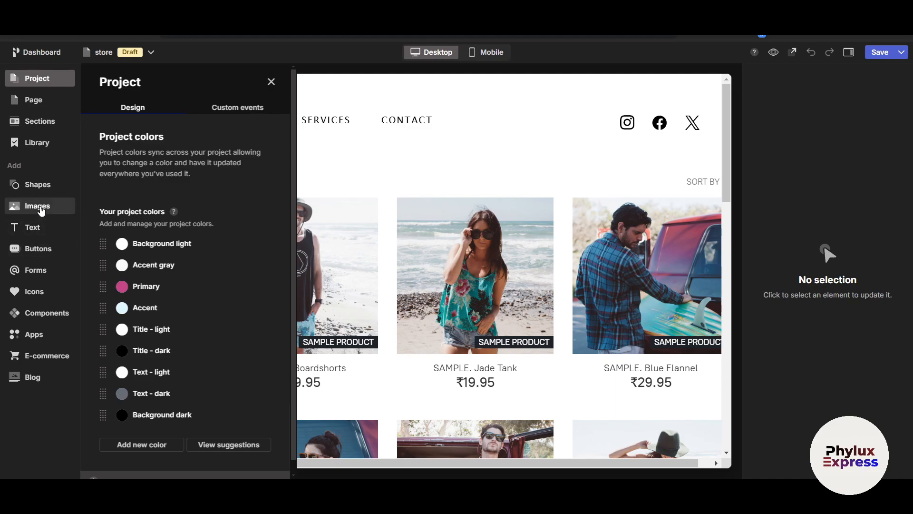
click(295, 9)
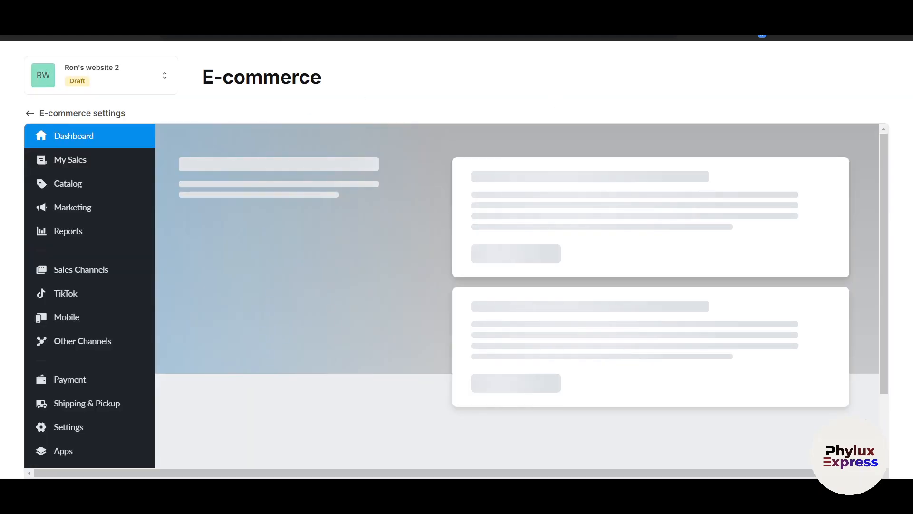
click(190, 9)
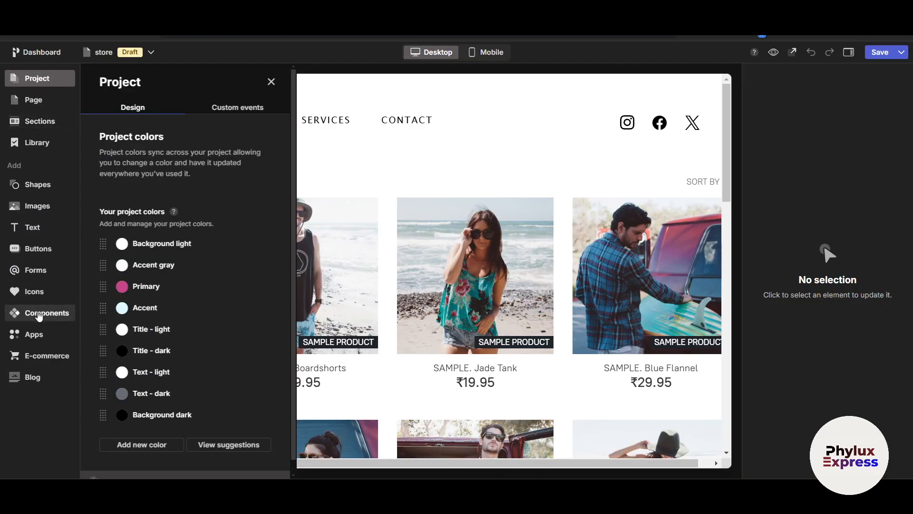
scroll(47, 338, down, 1)
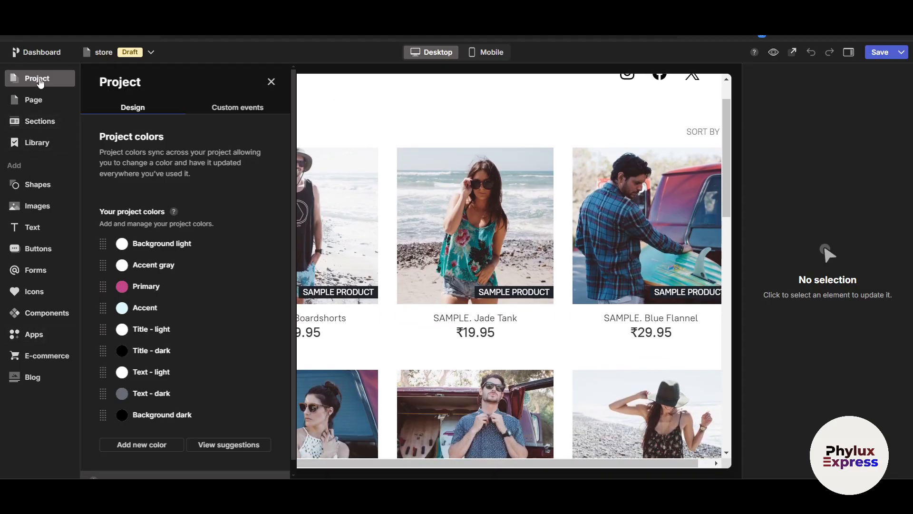
Open the home page for editing in place of the store page and close the project settings
click(97, 53)
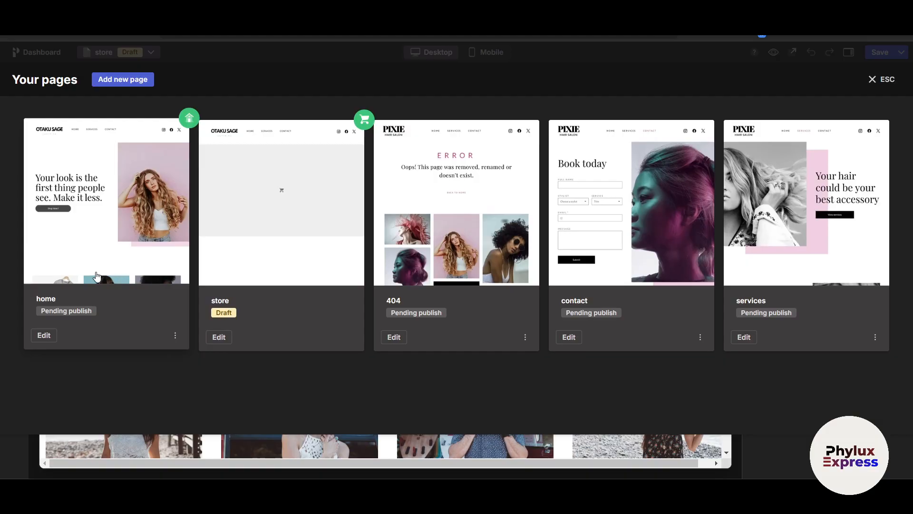
click(44, 335)
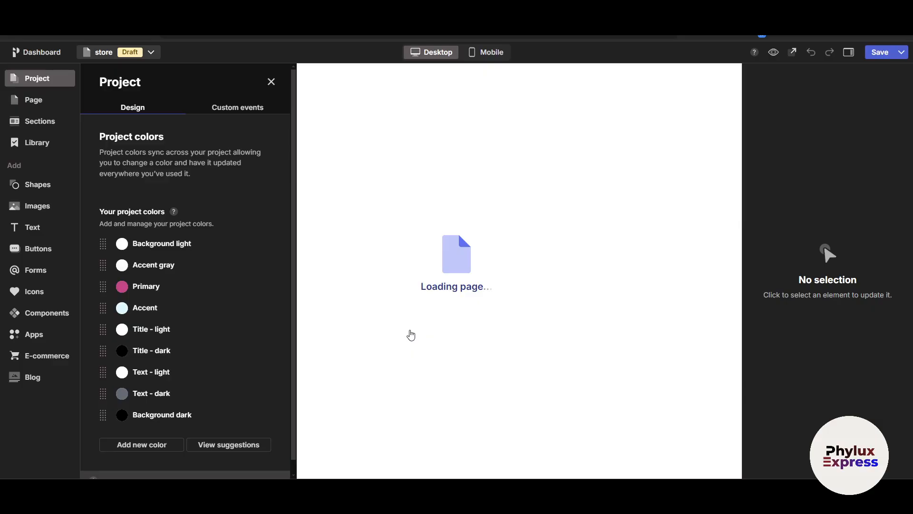
click(271, 82)
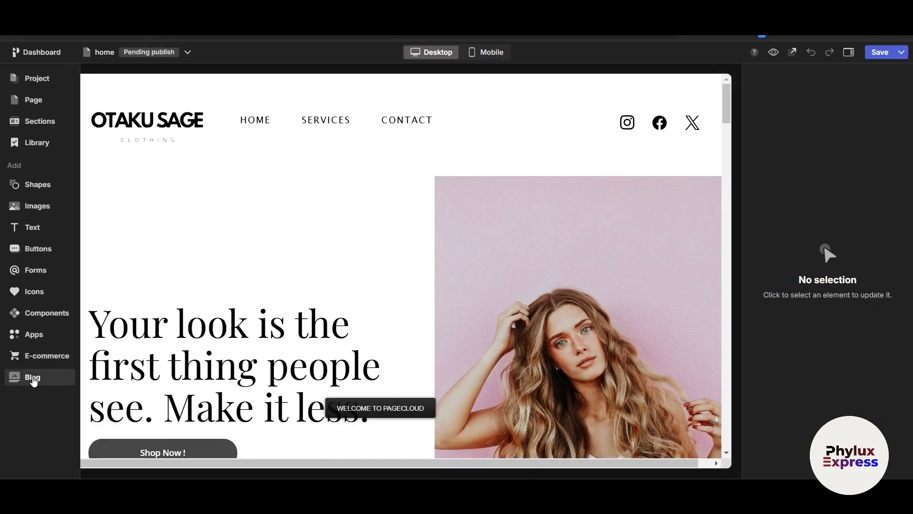
Examine the home page's sections and the blog widgets that can be added to it
scroll(283, 312, down, 5)
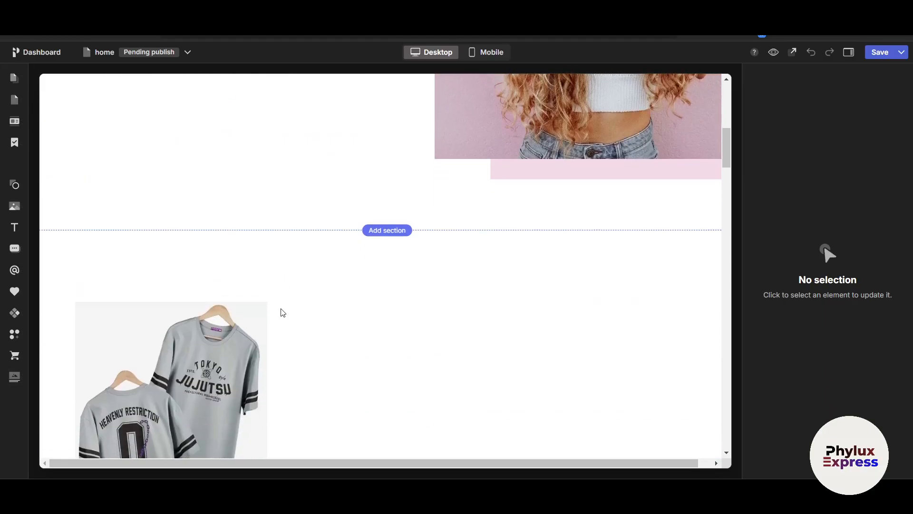
scroll(283, 312, down, 5)
click(14, 377)
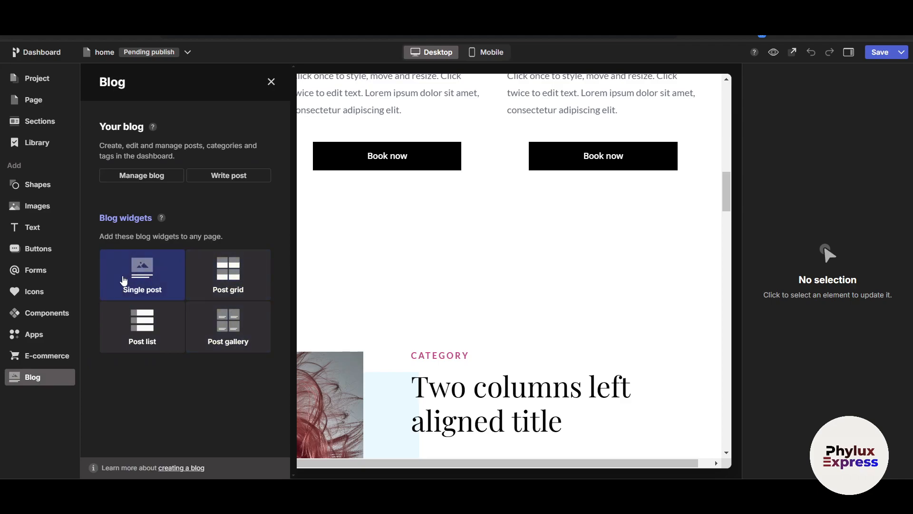
click(366, 309)
scroll(367, 309, down, 10)
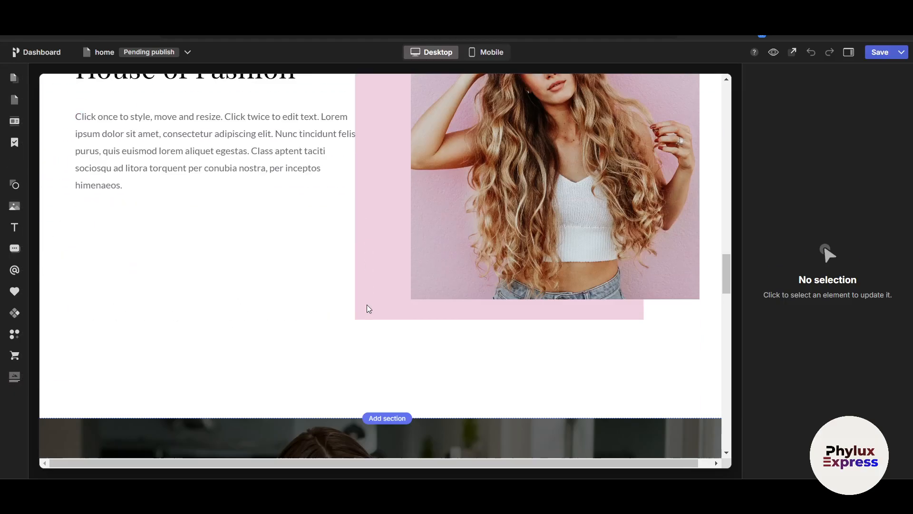
scroll(367, 310, down, 2)
mouse_move(33, 92)
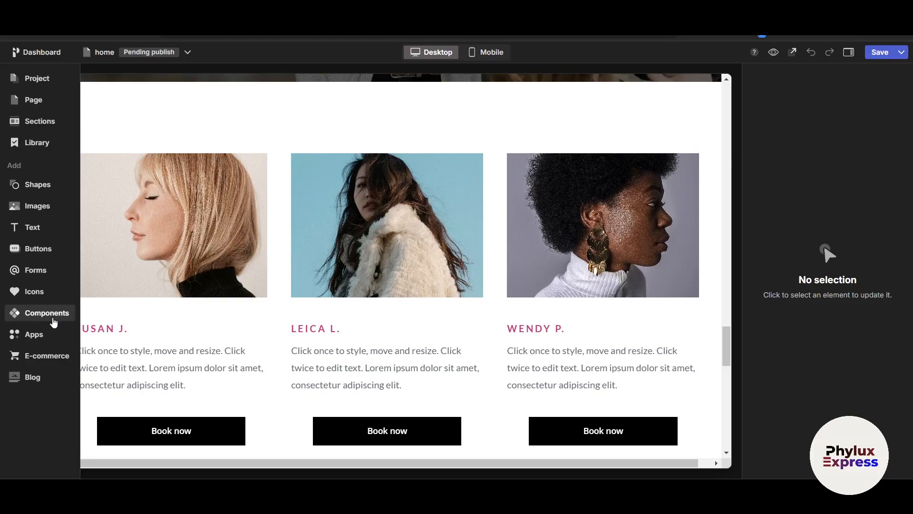
Browse the ready-made components, from navigation menus and FAQs to captioned images and lists
click(54, 321)
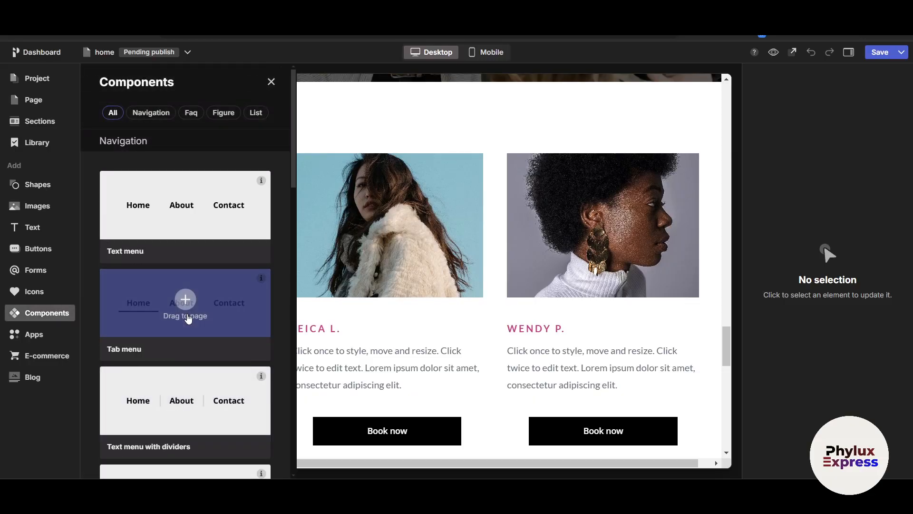
scroll(188, 318, down, 7)
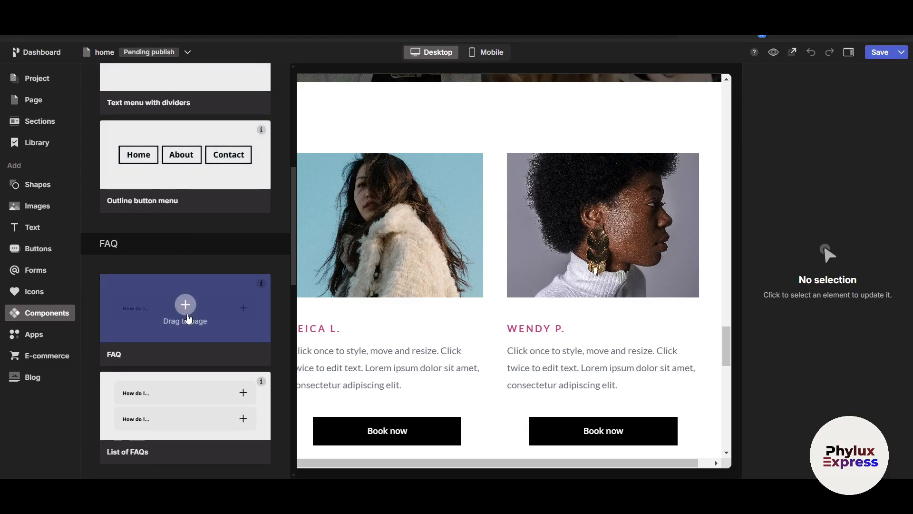
scroll(188, 318, down, 3)
scroll(188, 318, down, 8)
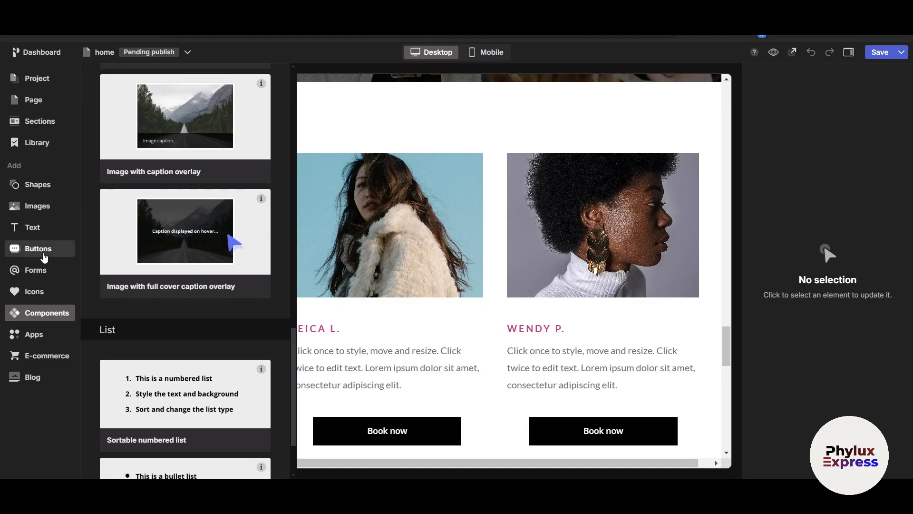
Add a Social Monochromatic icon button to the team section of the home page
click(44, 256)
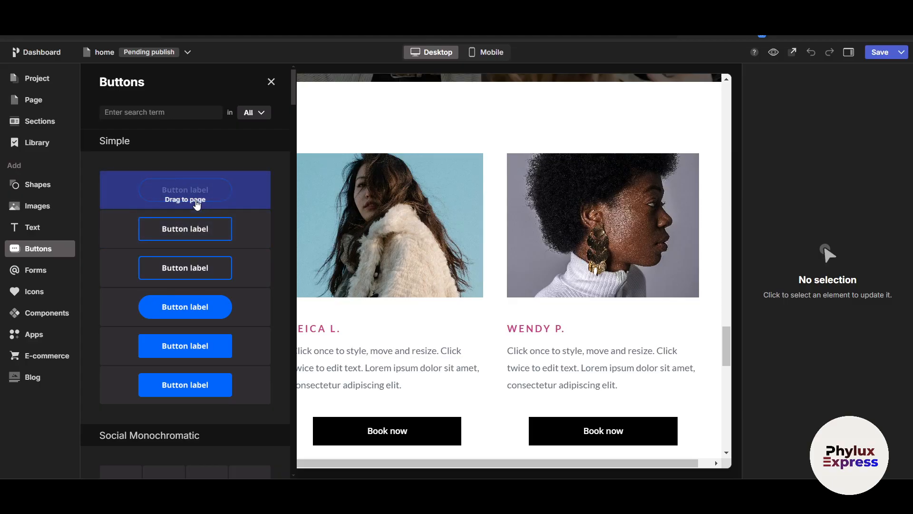
scroll(223, 381, down, 4)
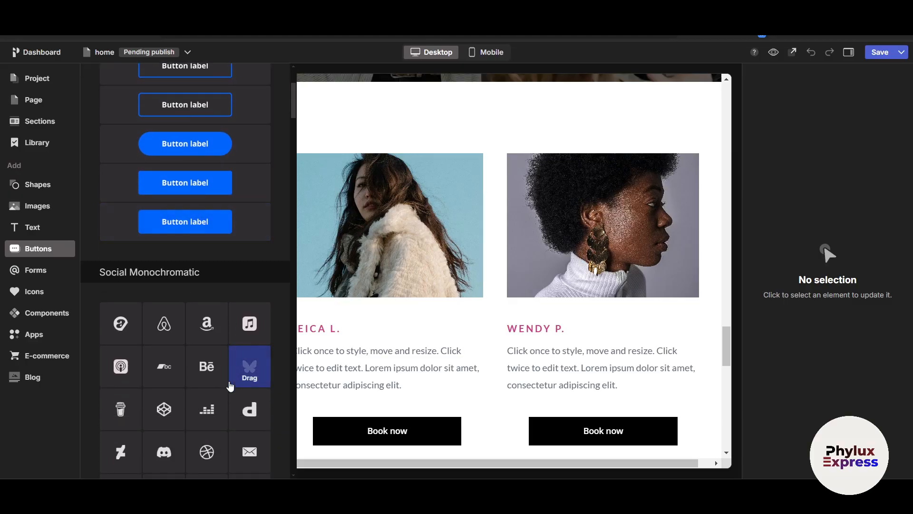
scroll(230, 386, down, 1)
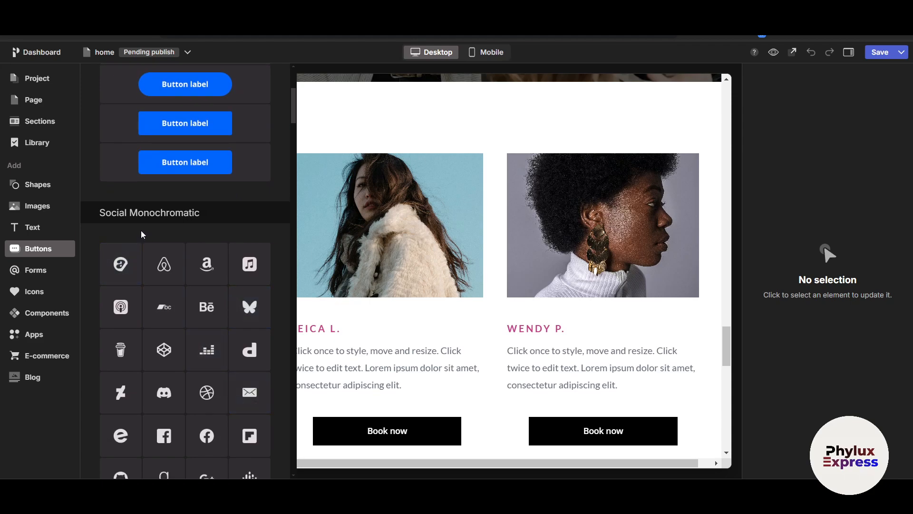
scroll(202, 297, down, 1)
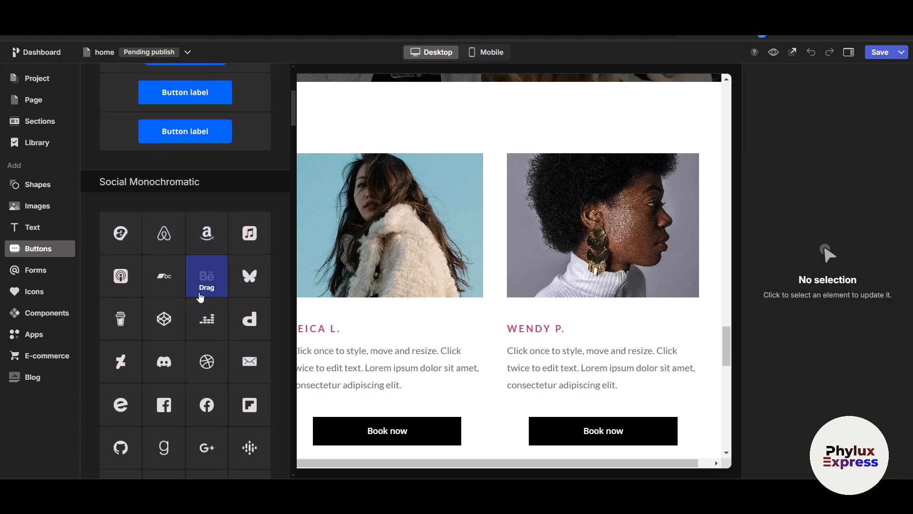
drag(175, 249, 475, 320)
scroll(477, 320, up, 2)
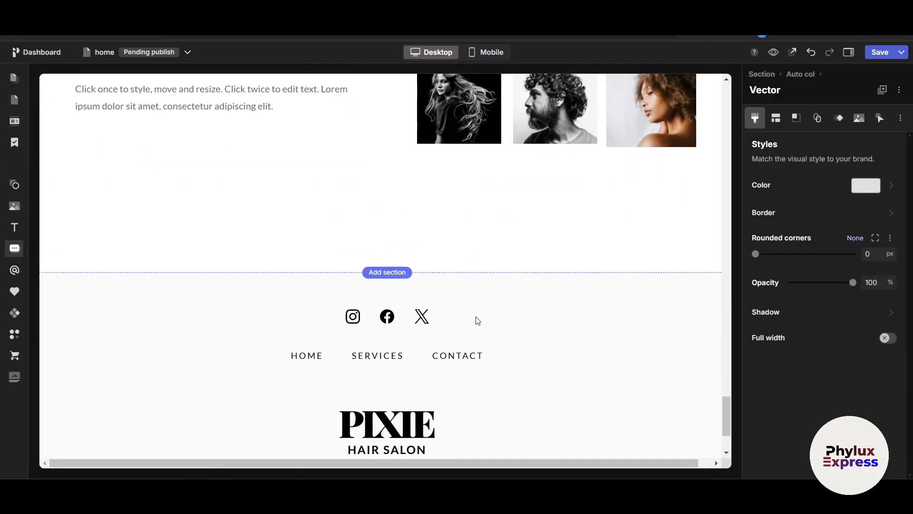
Look back over the home page from the footer up to the House of Fashion collaboration section
mouse_move(19, 247)
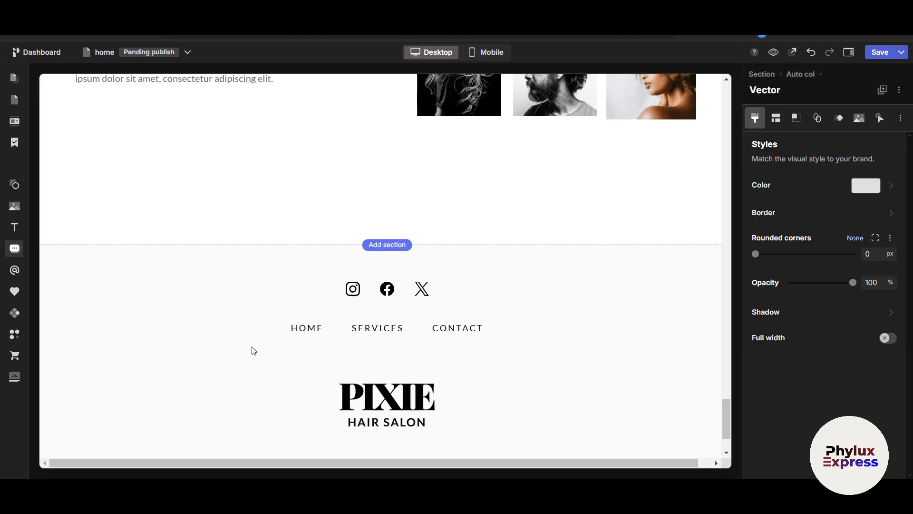
scroll(261, 212, up, 15)
scroll(263, 213, up, 2)
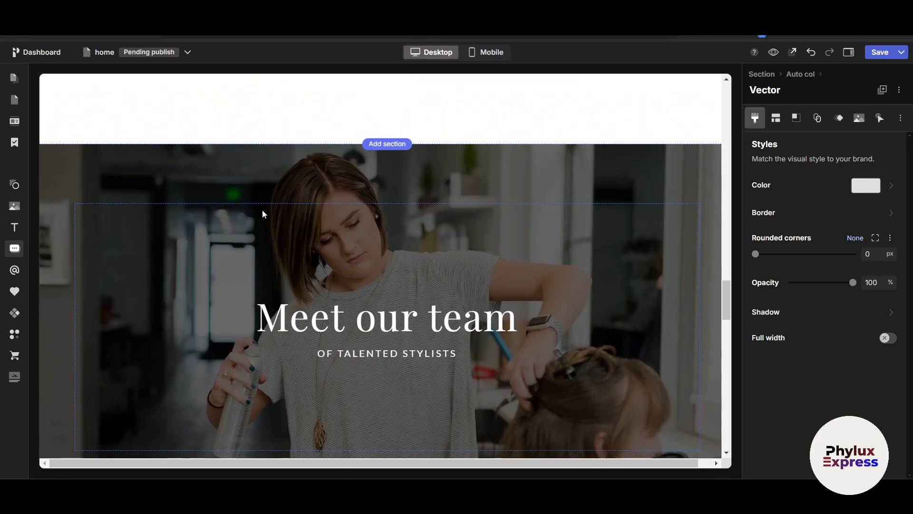
scroll(263, 213, up, 8)
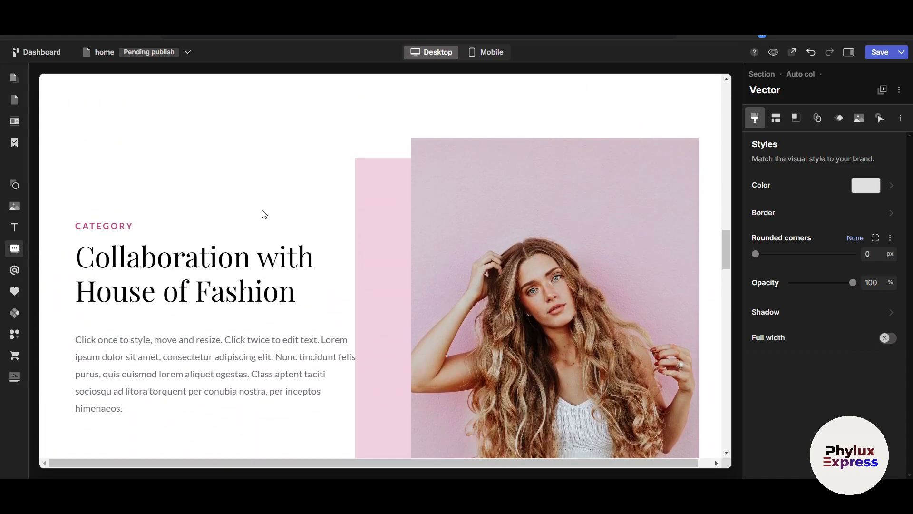
scroll(264, 213, up, 5)
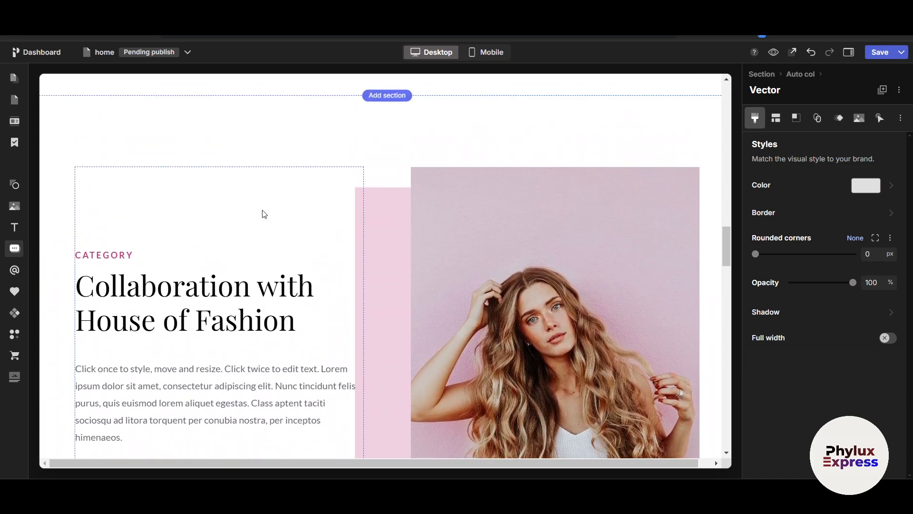